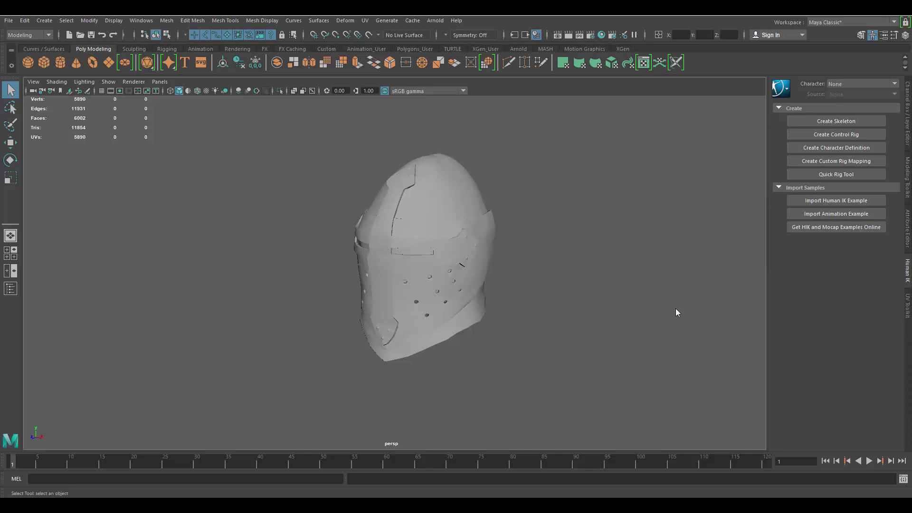
Step: Examine the helmet's wireframe topology, including its visor and breathing holes, and briefly select all its faces
alt+drag(480, 241, 456, 230)
click(470, 230)
alt+right_drag(455, 230, 518, 224)
alt+drag(517, 223, 475, 233)
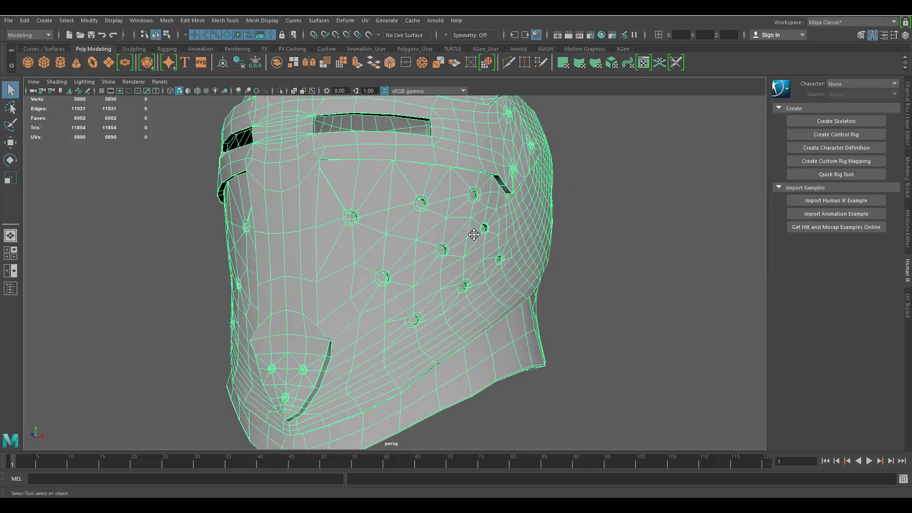
alt+right_drag(475, 233, 486, 230)
alt+middle_drag(485, 230, 423, 264)
alt+right_drag(424, 265, 503, 255)
scroll(501, 254, down, 5)
alt+drag(473, 243, 465, 207)
right_click(466, 206)
double_click(466, 210)
alt+right_drag(466, 210, 384, 211)
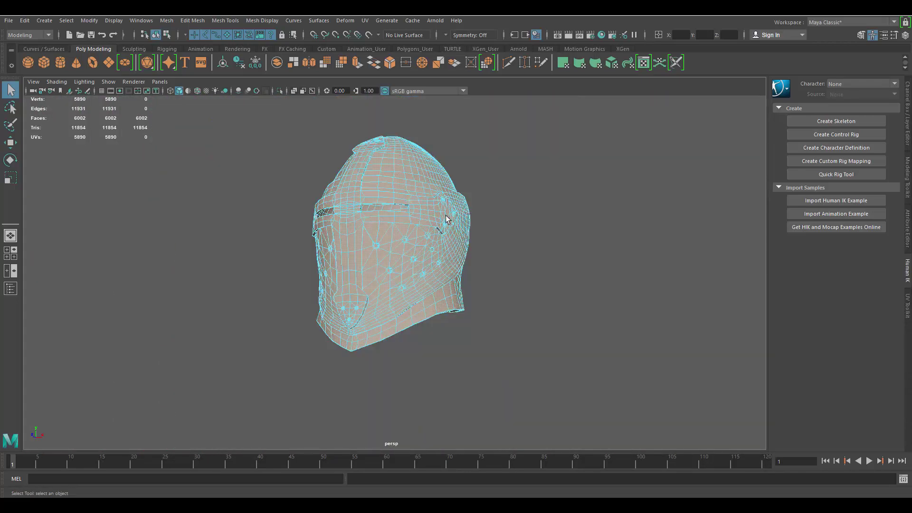
alt+drag(384, 211, 399, 236)
alt+right_drag(399, 235, 528, 247)
alt+middle_drag(528, 247, 542, 257)
right_click(452, 180)
right_drag(452, 180, 494, 167)
alt+drag(472, 177, 492, 207)
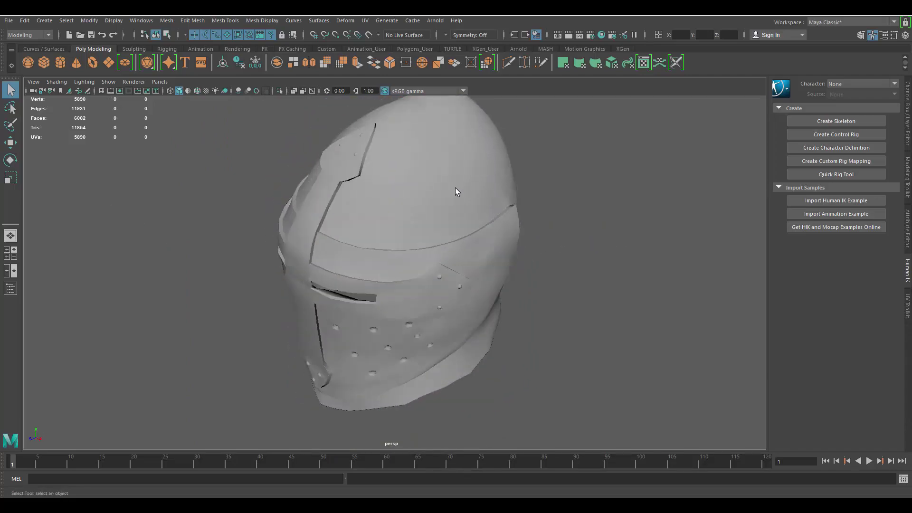
Step: Run mesh Cleanup on the helmet with Select matching polygons, checking for faces with more than 4 sides and nonmanifold geometry
click(455, 188)
alt+right_drag(465, 186, 427, 181)
alt+middle_drag(457, 176, 460, 201)
mouse_move(461, 204)
alt+mouse_down()
mouse_move(418, 199)
mouse_move(494, 224)
mouse_move(456, 202)
mouse_move(469, 213)
alt+mouse_up()
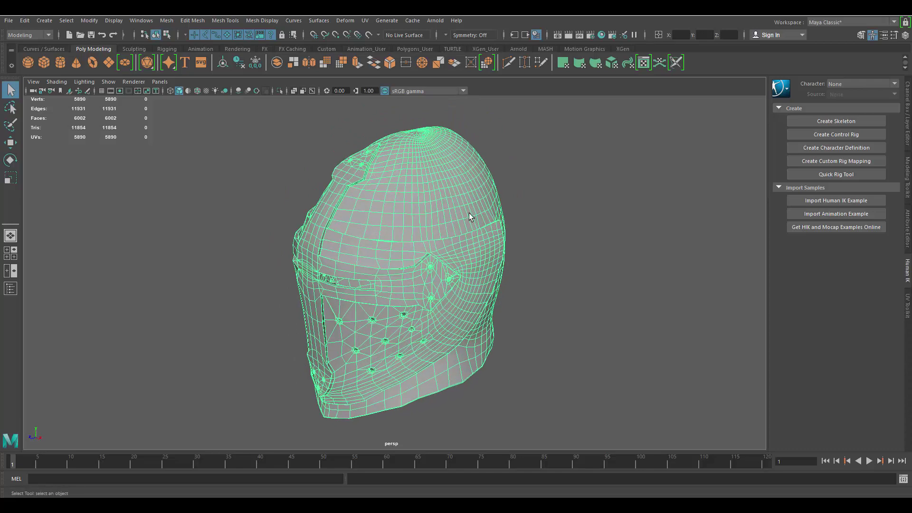
key(space)
key(space)
click(353, 234)
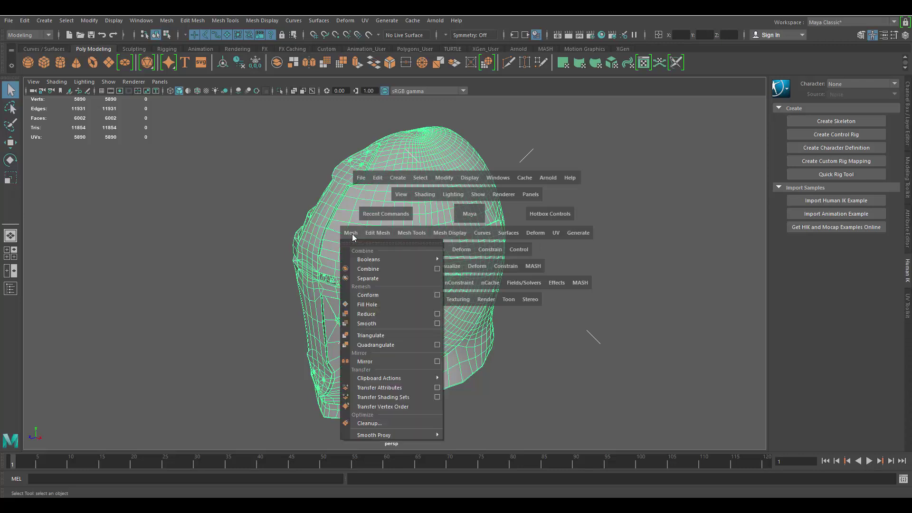
click(380, 423)
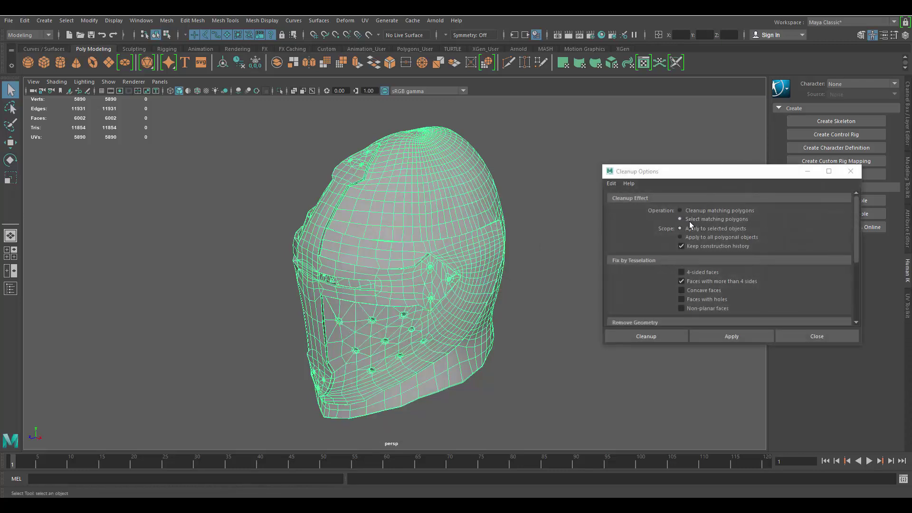
scroll(717, 267, down, 2)
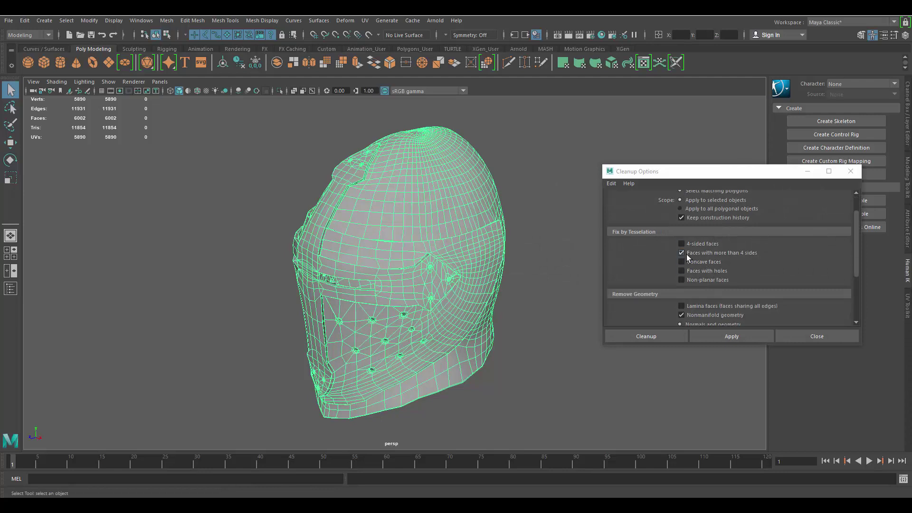
click(740, 335)
right_drag(426, 203, 472, 189)
click(732, 337)
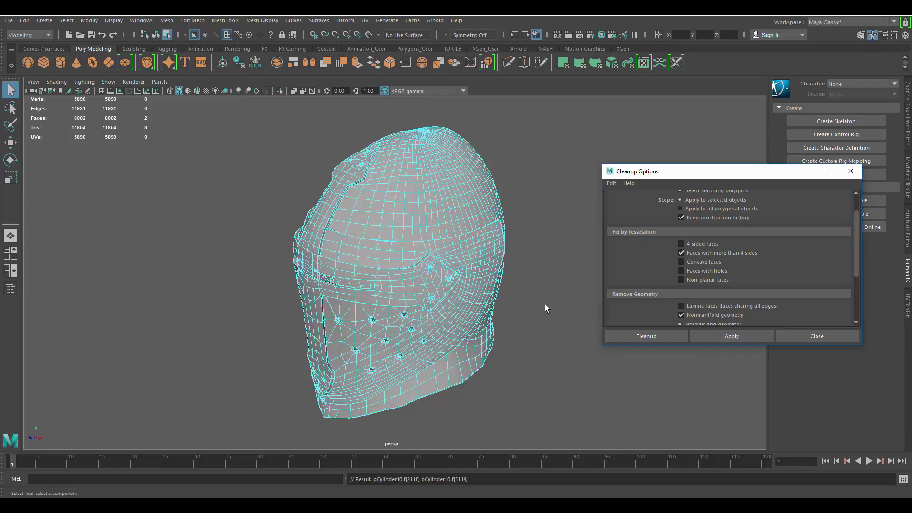
Step: Isolate the faces flagged by the cleanup check for inspection, and restore the full helmet with the whole object selected
alt+drag(546, 304, 581, 273)
key(ctrl+1)
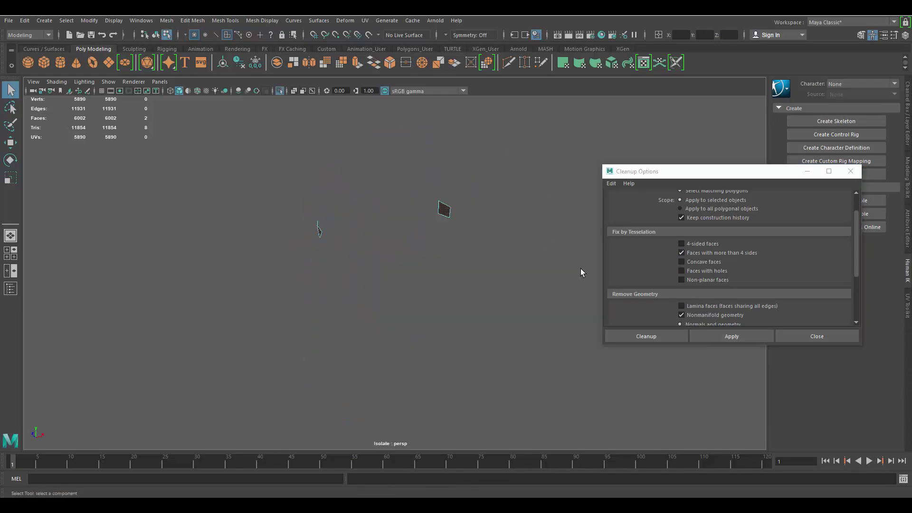
alt+drag(488, 271, 546, 199)
right_drag(547, 198, 444, 194)
key(ctrl+1)
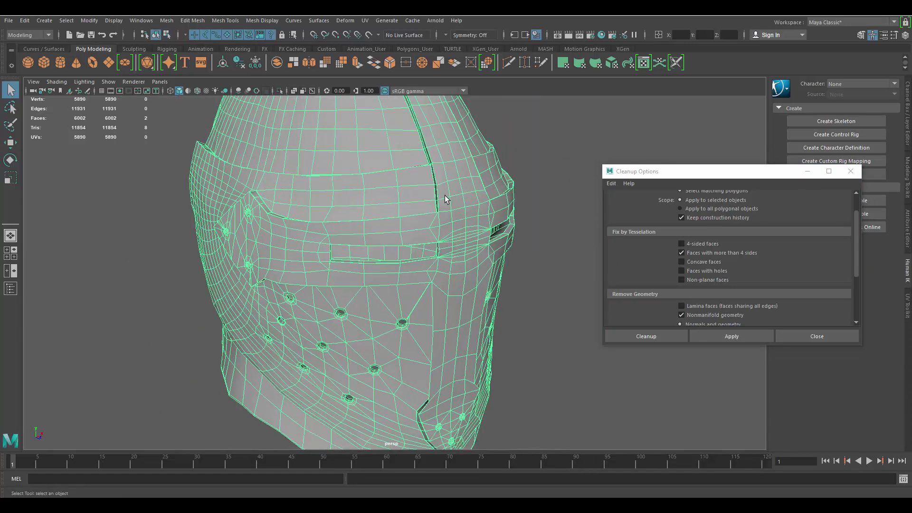
click(502, 134)
key(ctrl+z)
Step: Switch the cleanup operation to Cleanup matching polygons and apply it to the whole helmet to fix faces with more than 4 sides
scroll(721, 240, up, 2)
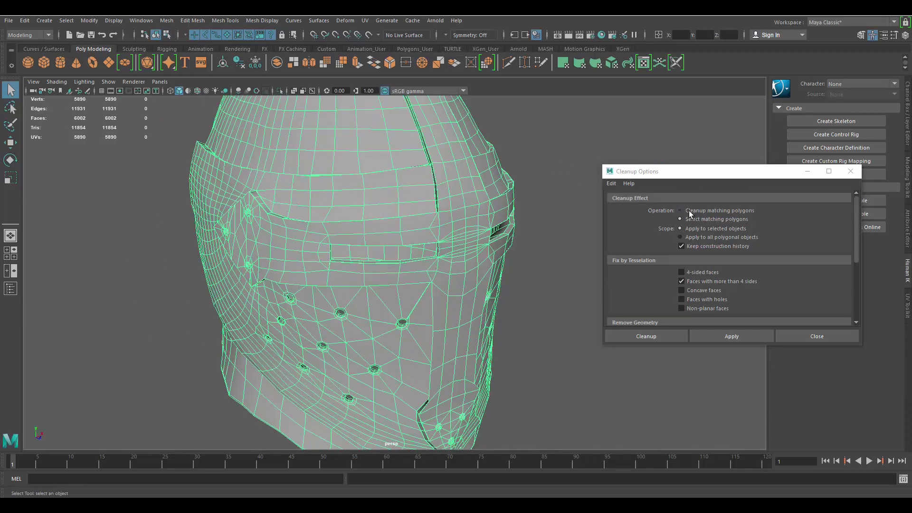
click(689, 210)
click(735, 336)
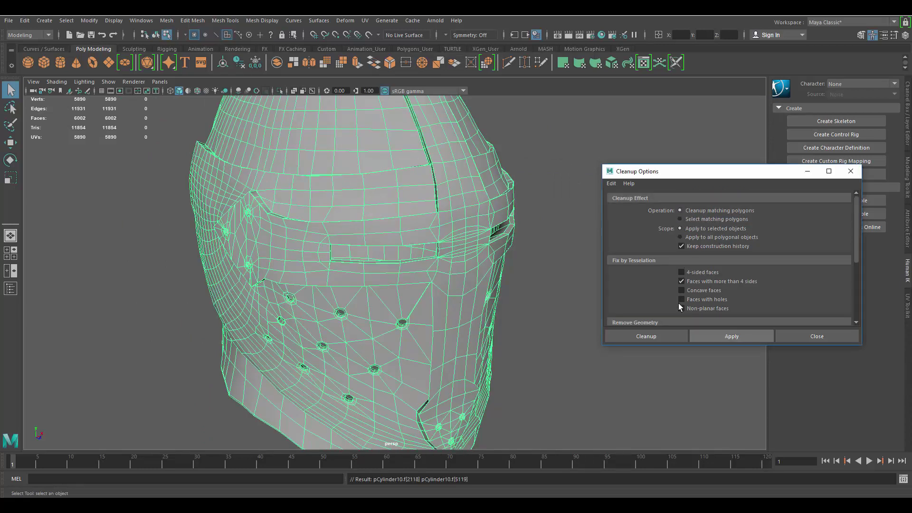
click(550, 190)
right_drag(418, 189, 507, 132)
click(514, 139)
key(ctrl+z)
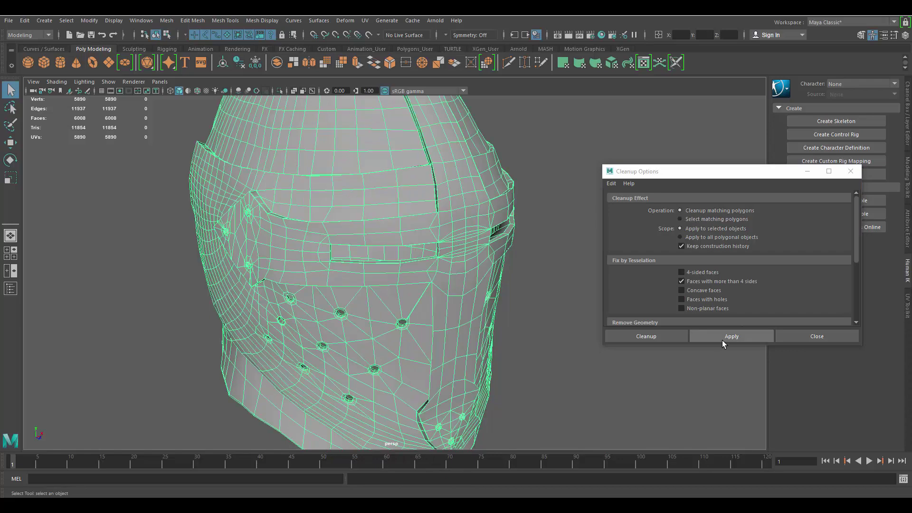
click(722, 340)
Step: Recheck the helmet using Select matching polygons, restore the object selection and close the cleanup options
alt+drag(513, 217, 459, 219)
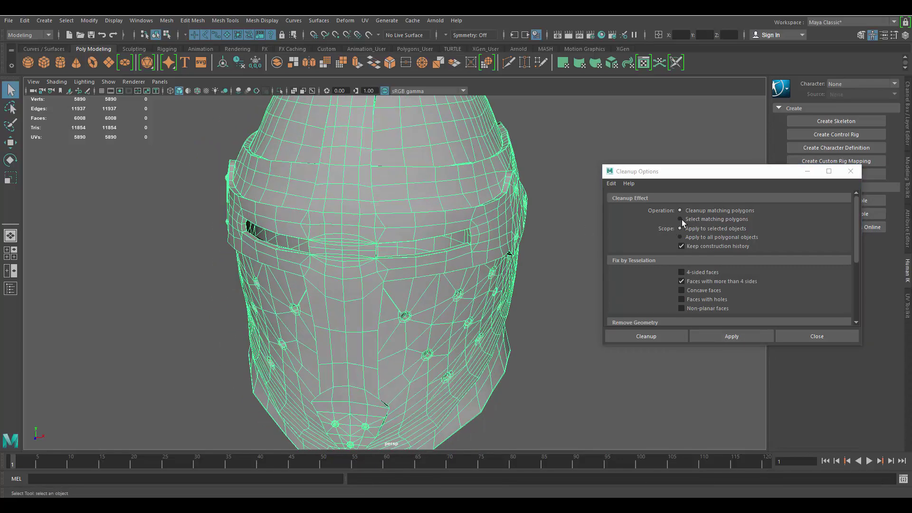
click(682, 219)
click(727, 335)
scroll(544, 261, down, 3)
alt+drag(514, 209, 417, 211)
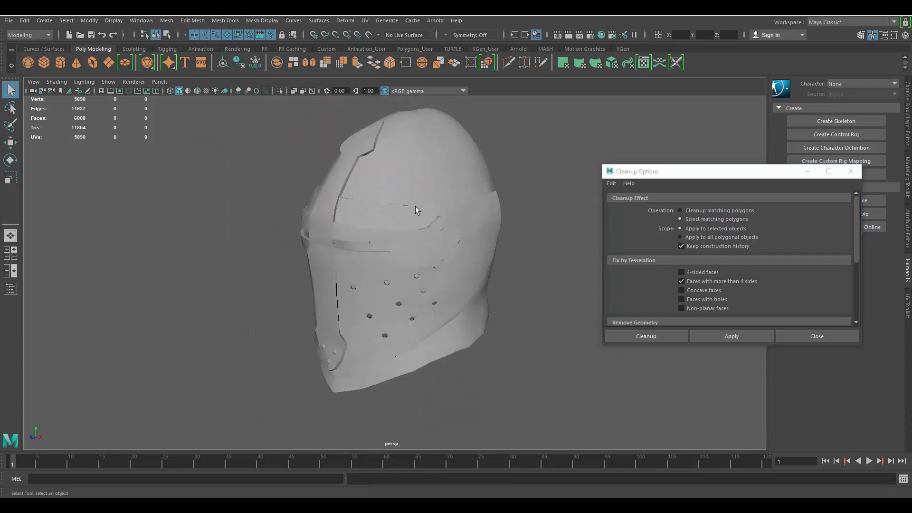
key(ctrl+z)
click(816, 334)
alt+drag(452, 268, 557, 266)
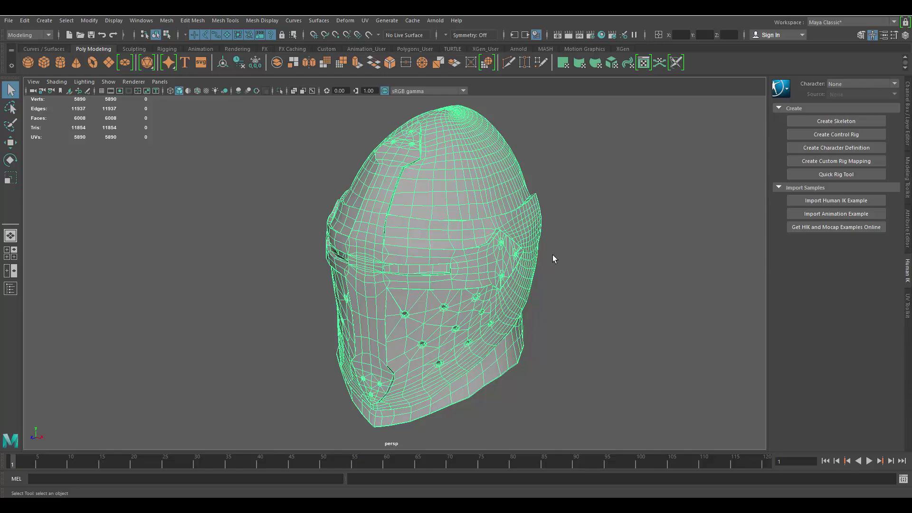
Step: Open the UV Editor and UV Toolkit, and resize and position the editor to leave part of the helmet in view
alt+drag(549, 248, 627, 88)
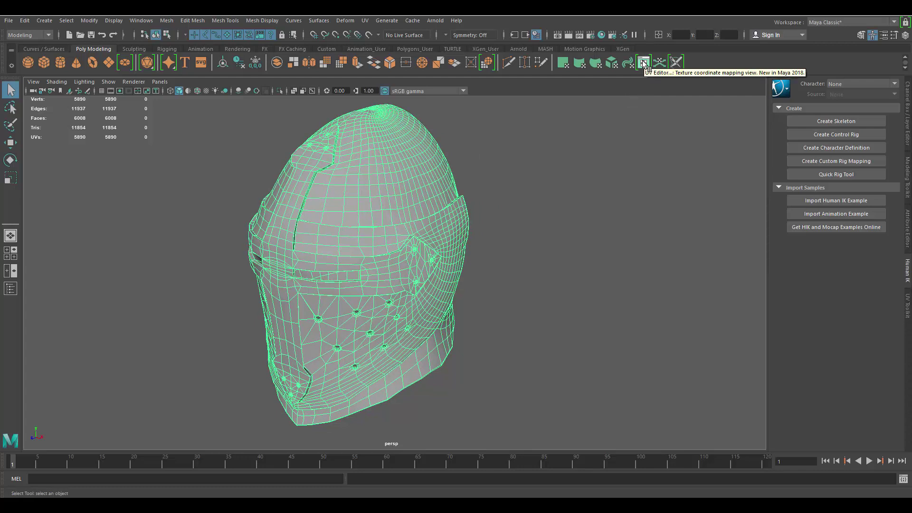
click(365, 20)
click(400, 37)
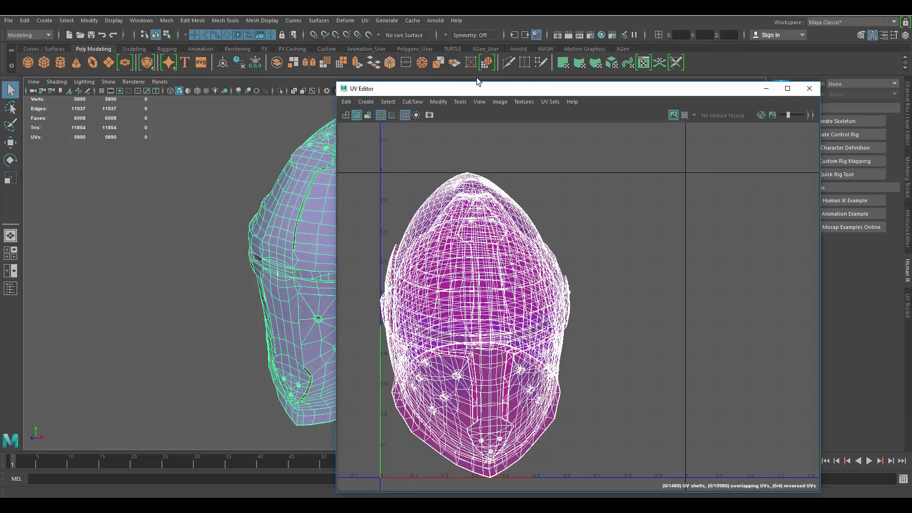
drag(521, 88, 475, 59)
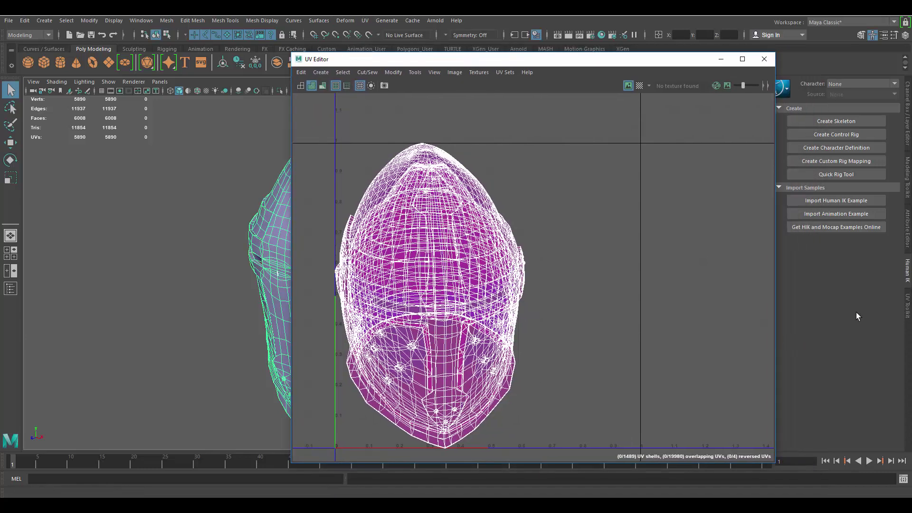
click(906, 307)
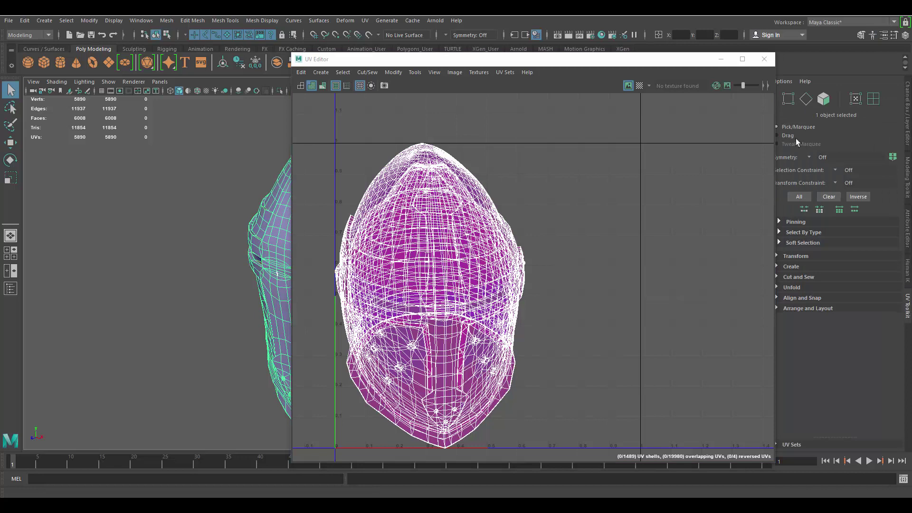
drag(693, 64, 665, 64)
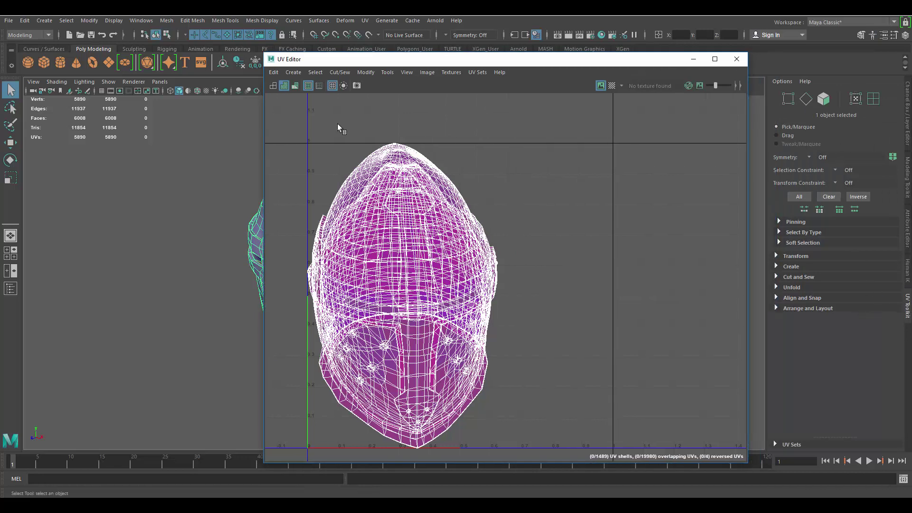
drag(265, 137, 365, 135)
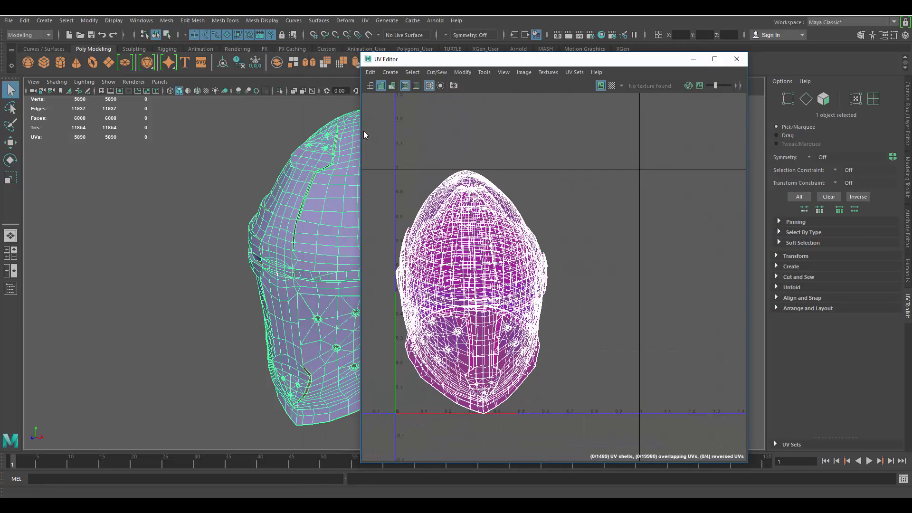
drag(408, 63, 426, 65)
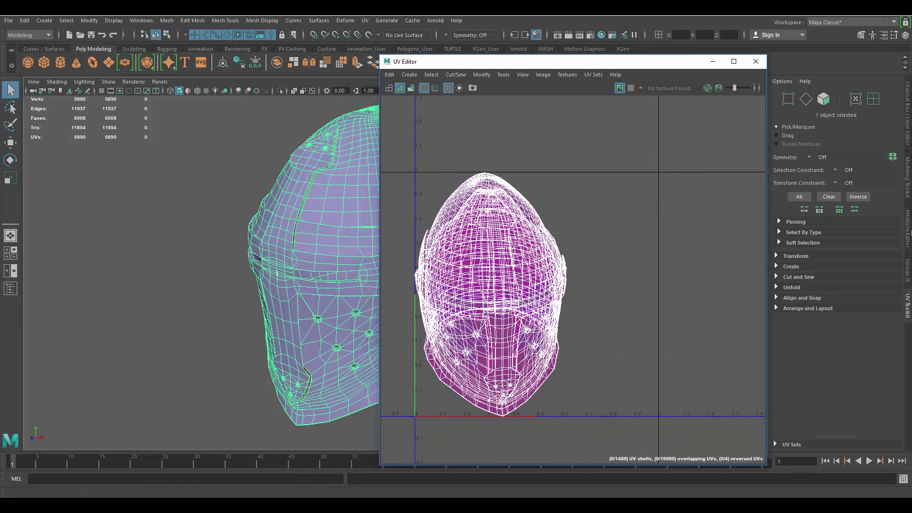
click(365, 20)
click(365, 21)
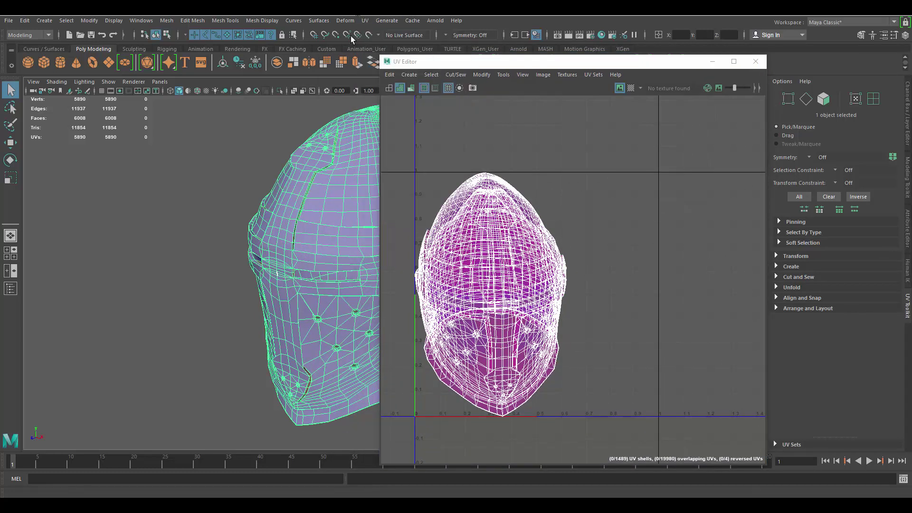
click(370, 20)
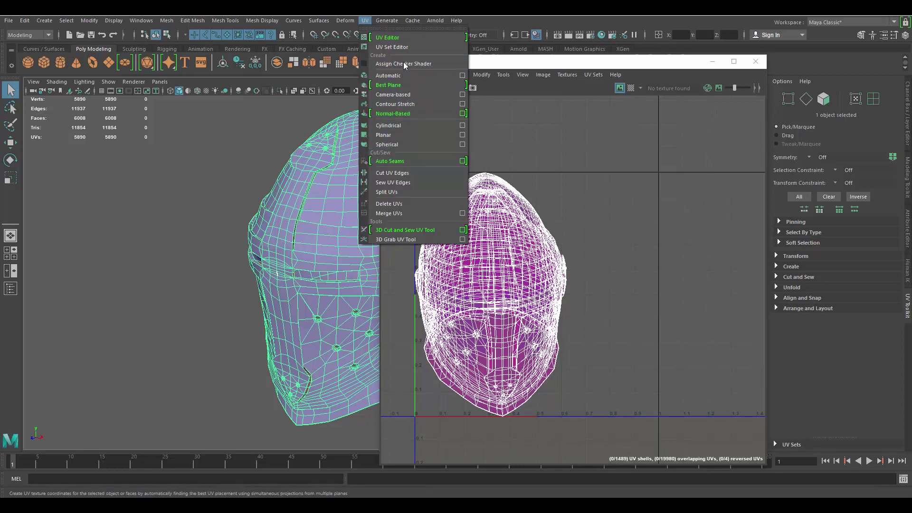
click(414, 19)
click(366, 20)
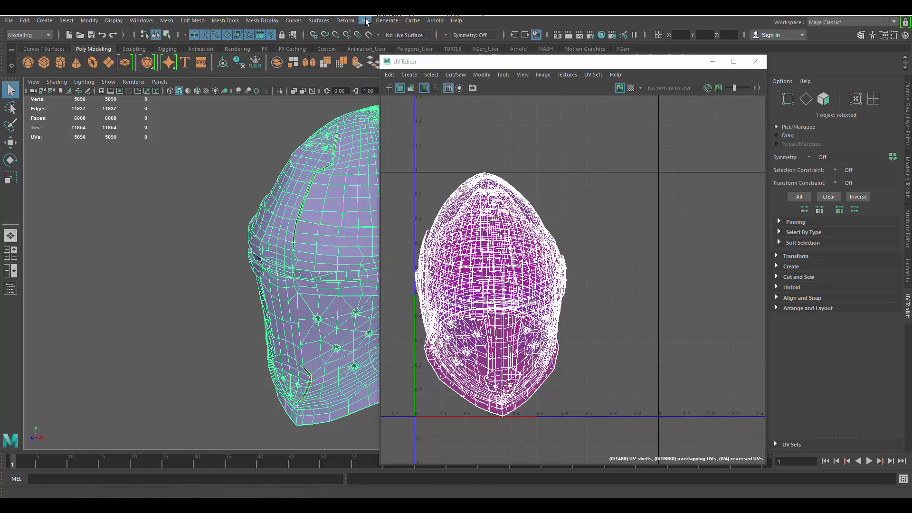
click(366, 20)
click(365, 20)
Step: Apply a planar UV projection to the whole helmet with the 3D view and UV Editor side by side
drag(469, 63, 475, 60)
alt+middle_drag(265, 208, 185, 206)
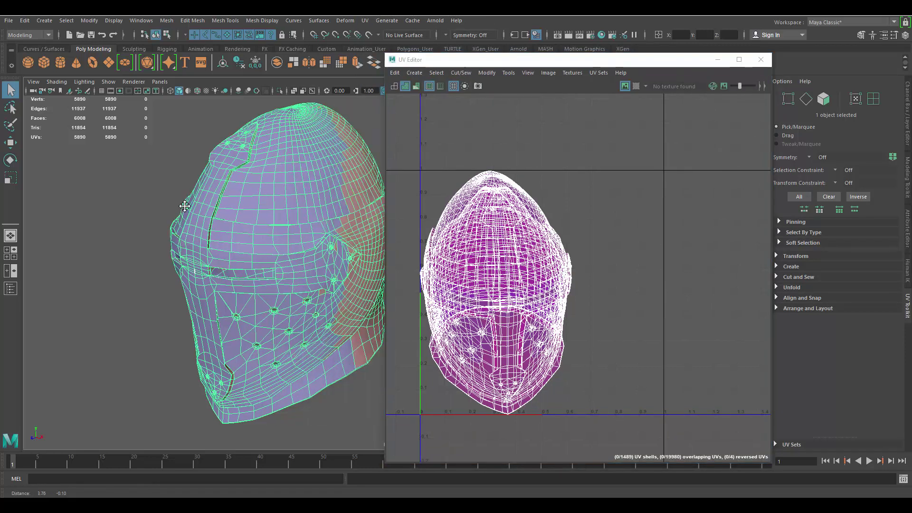
alt+drag(185, 206, 171, 208)
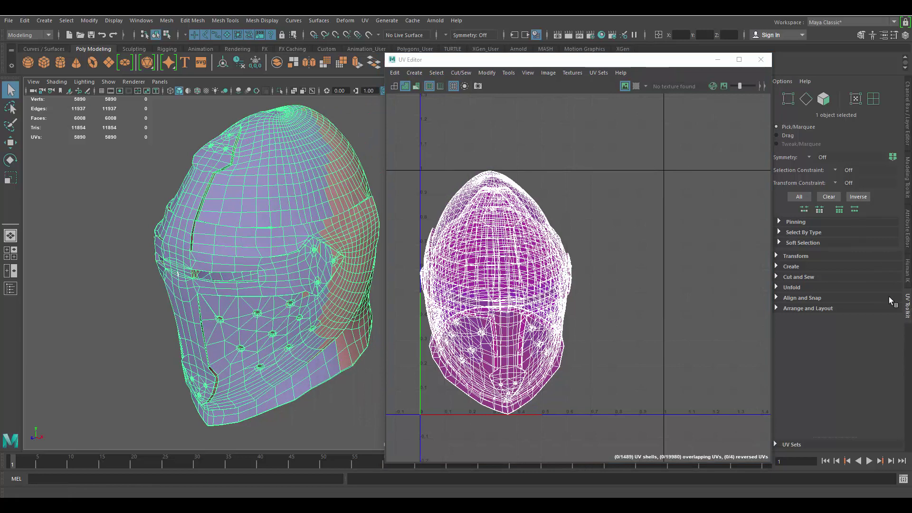
alt+drag(267, 250, 259, 205)
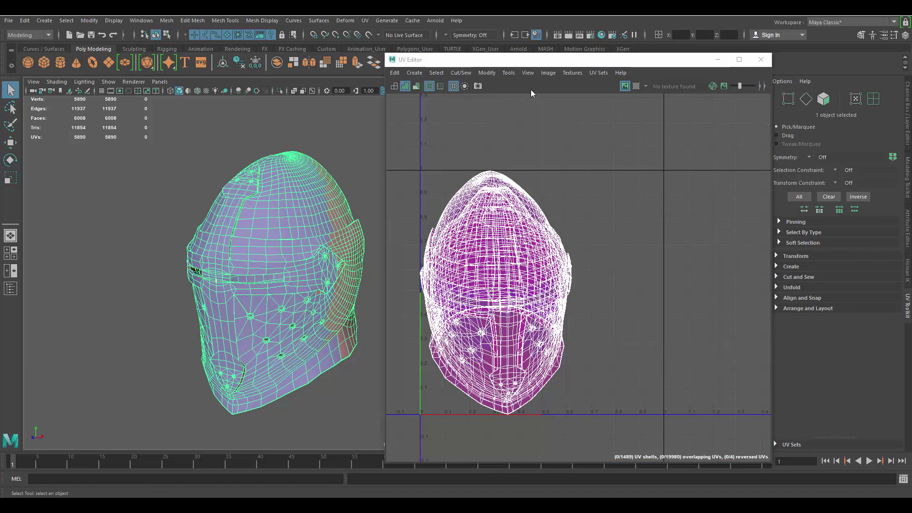
drag(508, 64, 511, 87)
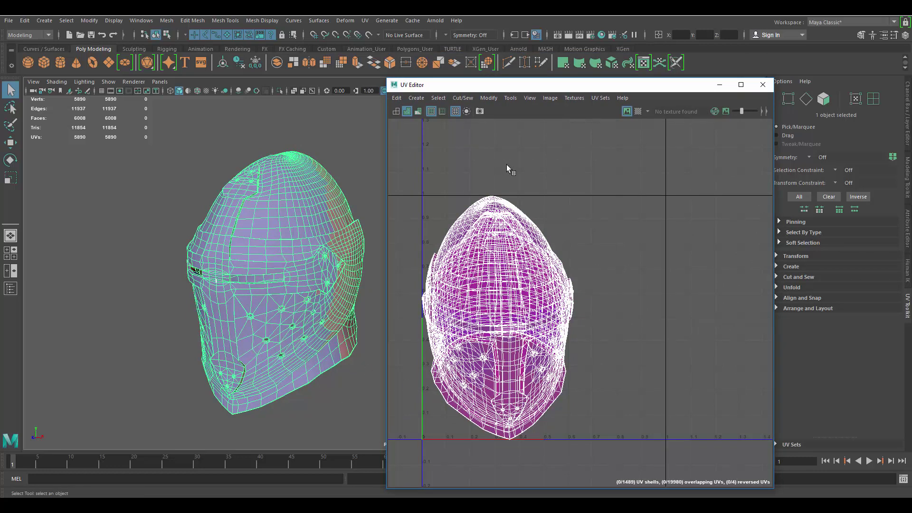
click(564, 66)
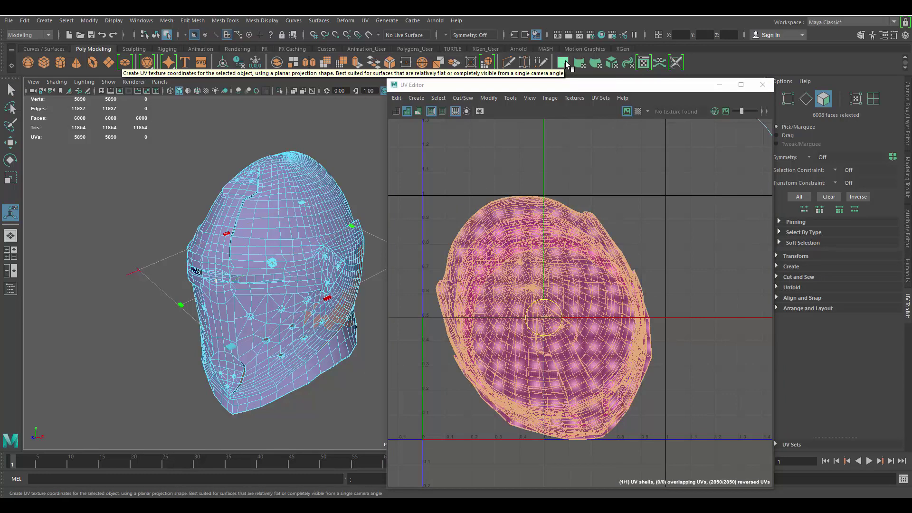
click(576, 177)
alt+right_drag(515, 283, 676, 265)
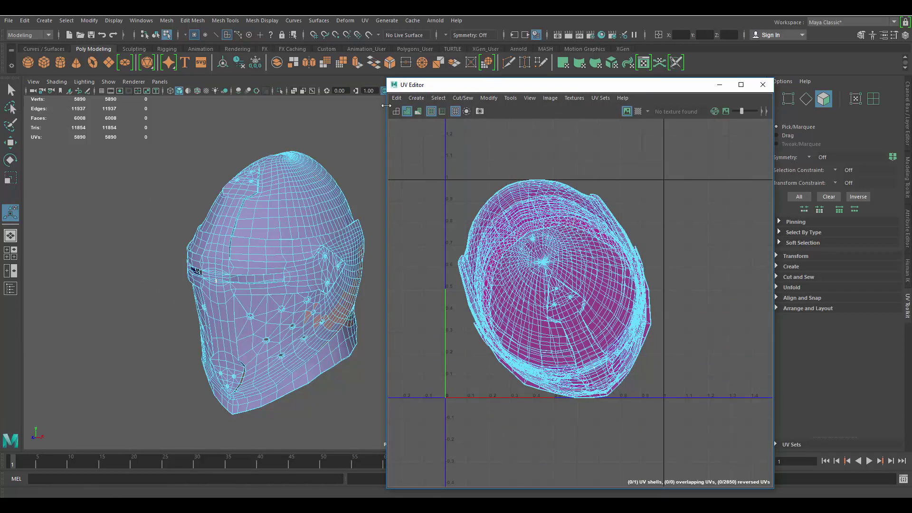
Step: Narrow the UV Editor and move it clear of the helmet, and check the lower faceplate while toggling the UV distortion display
drag(387, 105, 459, 105)
drag(528, 85, 590, 73)
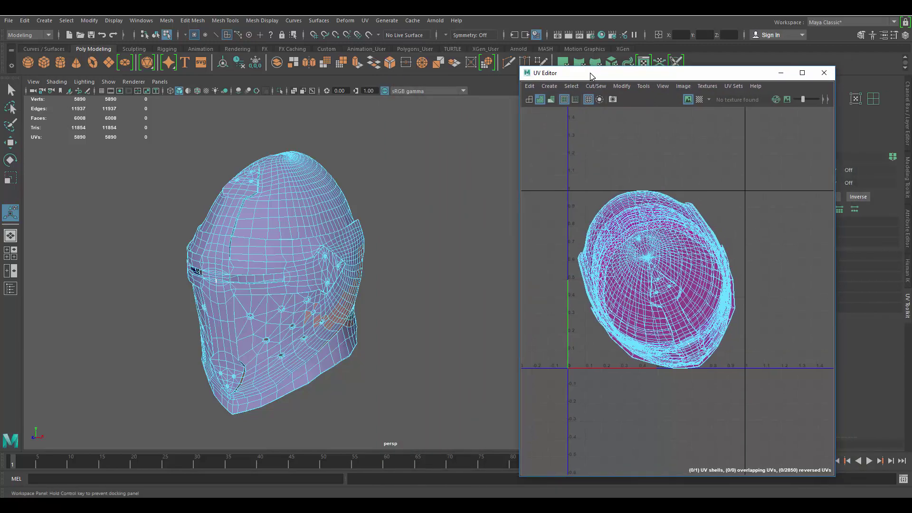
alt+middle_drag(306, 233, 375, 164)
alt+right_drag(374, 164, 445, 259)
mouse_move(402, 260)
alt+mouse_down()
mouse_move(393, 200)
mouse_move(383, 226)
alt+mouse_up()
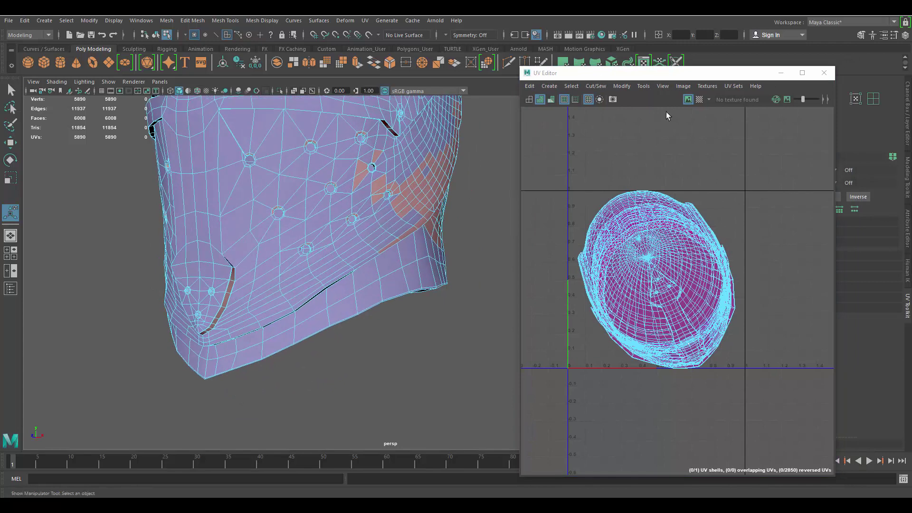
click(550, 99)
click(549, 98)
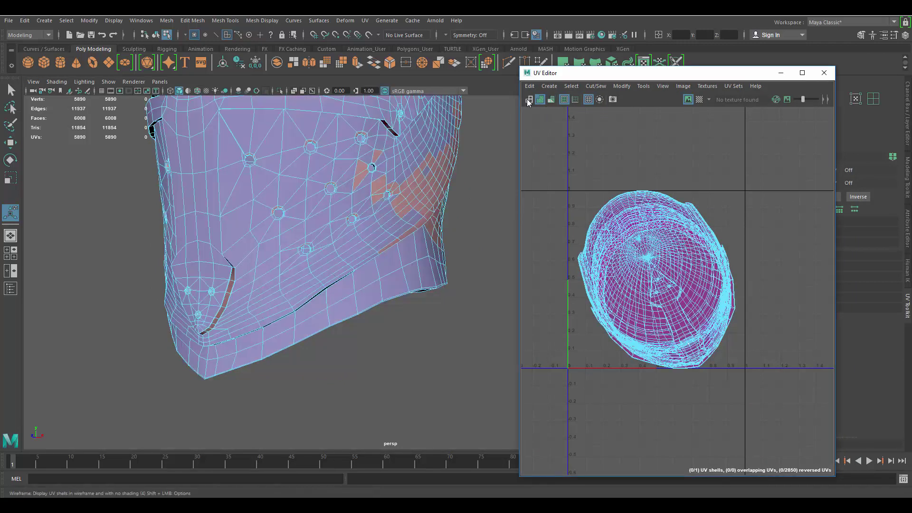
Step: Switch the UV display from distortion colouring to wireframe, and bring the lower faceplate into close view
click(527, 99)
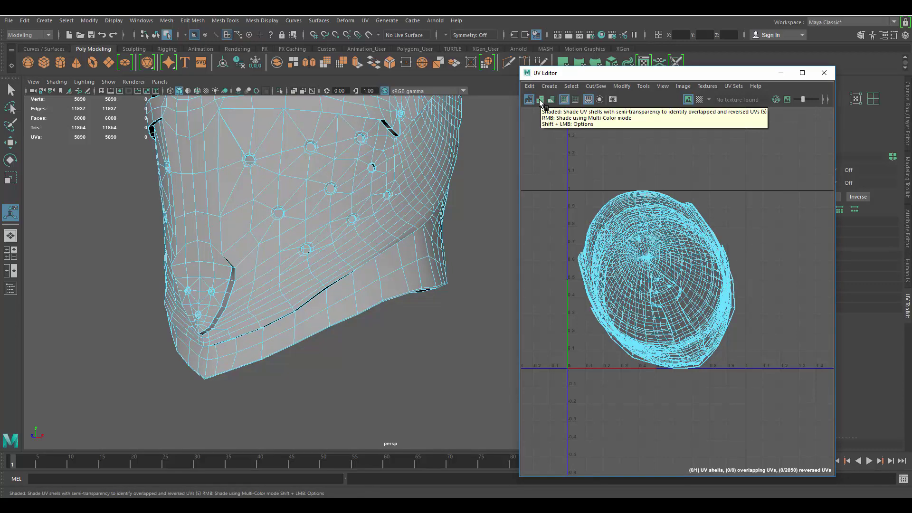
click(540, 100)
alt+middle_drag(285, 169, 293, 248)
click(528, 99)
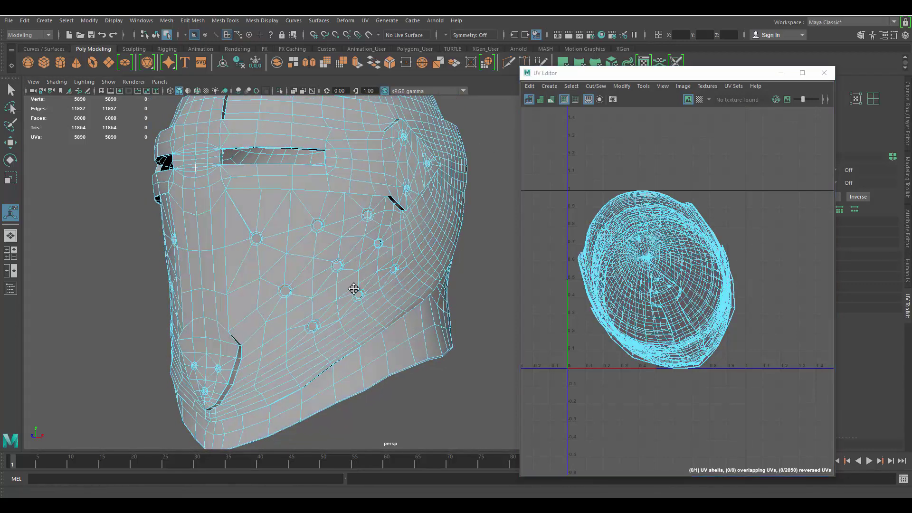
mouse_move(352, 287)
alt+right_down()
mouse_move(375, 291)
mouse_move(423, 245)
alt+right_up()
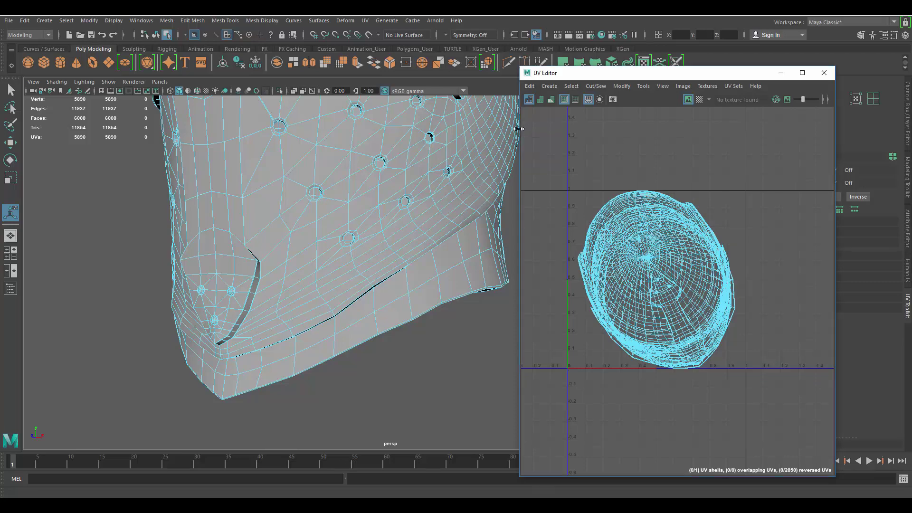
Step: Widen the UV Editor, turn on shell border colouring, and move the editor clear of the helmet
drag(521, 126, 467, 126)
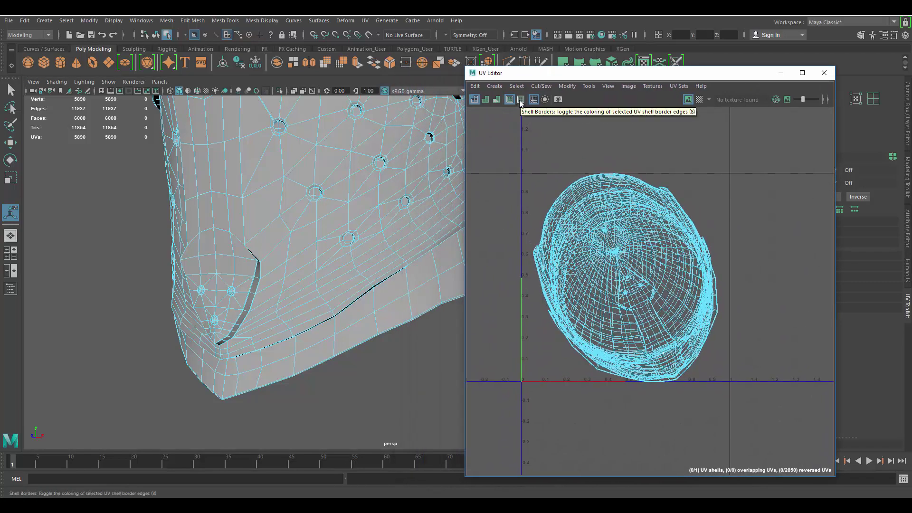
click(521, 101)
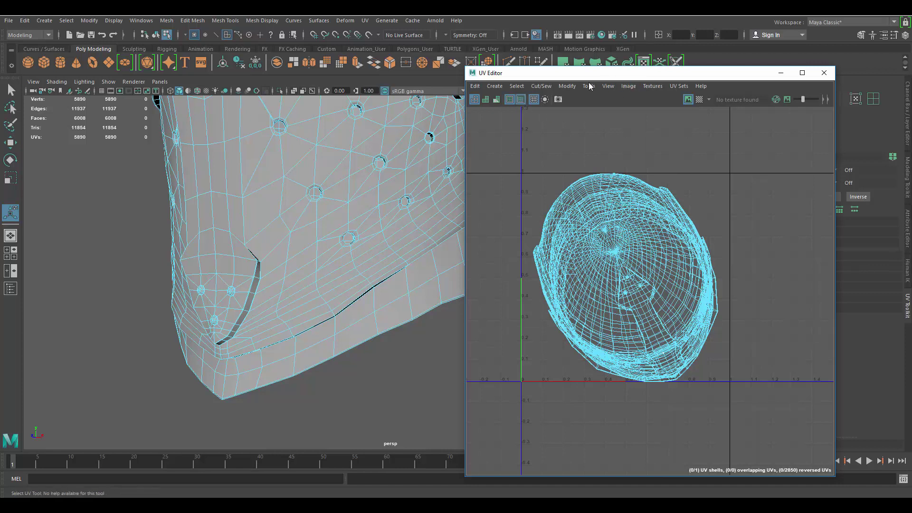
drag(594, 70, 639, 62)
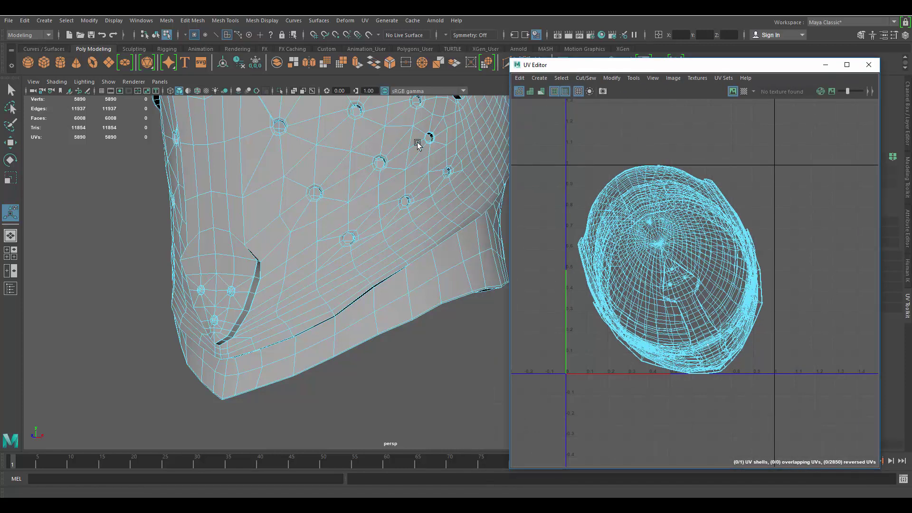
Step: Switch to edge selection, select the outer edge loop along the helmet's bottom rim, and cut the UVs along it
alt+middle_drag(379, 240, 368, 172)
scroll(367, 174, down, 3)
alt+drag(366, 185, 391, 192)
scroll(423, 176, up, 3)
right_drag(391, 192, 391, 138)
alt+drag(390, 137, 448, 200)
scroll(430, 208, up, 3)
scroll(448, 199, up, 3)
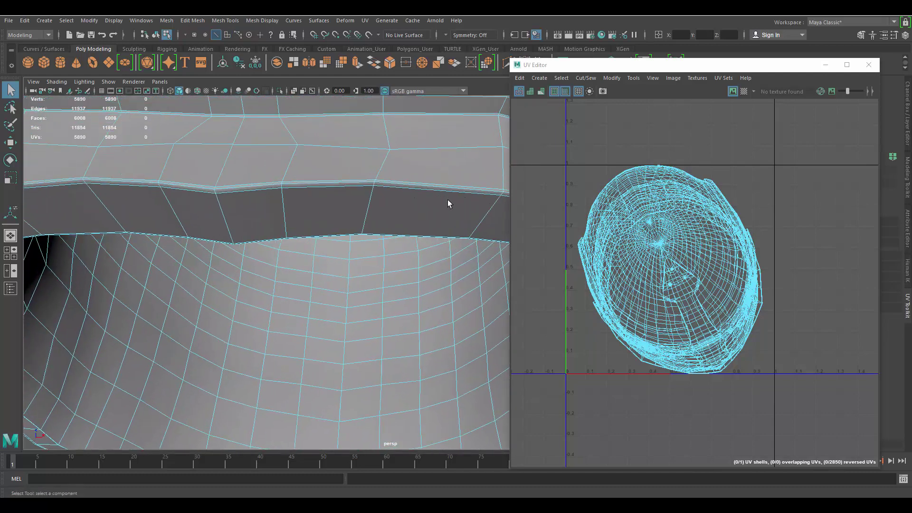
double_click(389, 180)
scroll(367, 195, down, 8)
alt+drag(350, 179, 452, 177)
scroll(360, 165, down, 3)
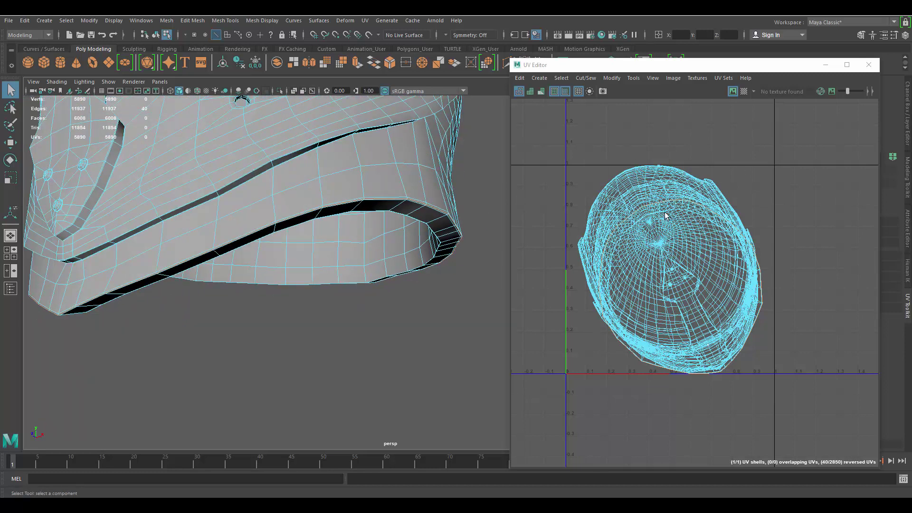
scroll(699, 175, down, 1)
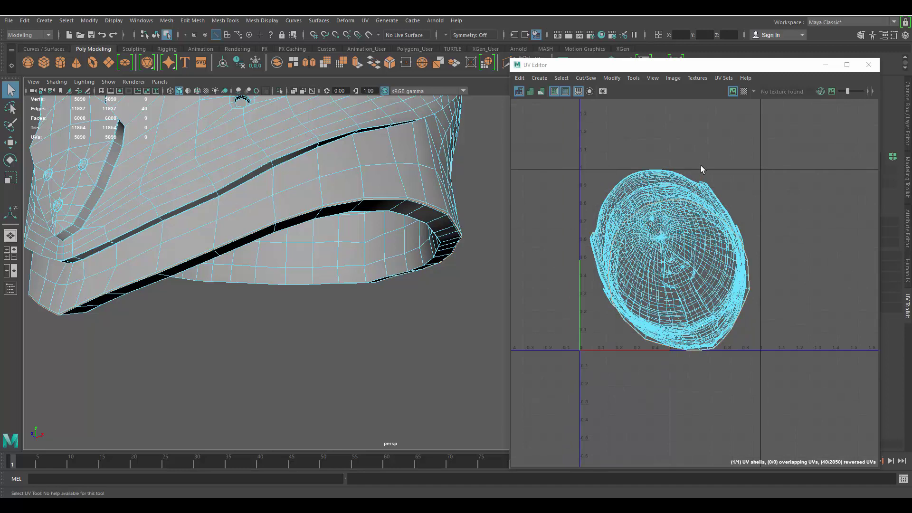
shift+right_click(701, 166)
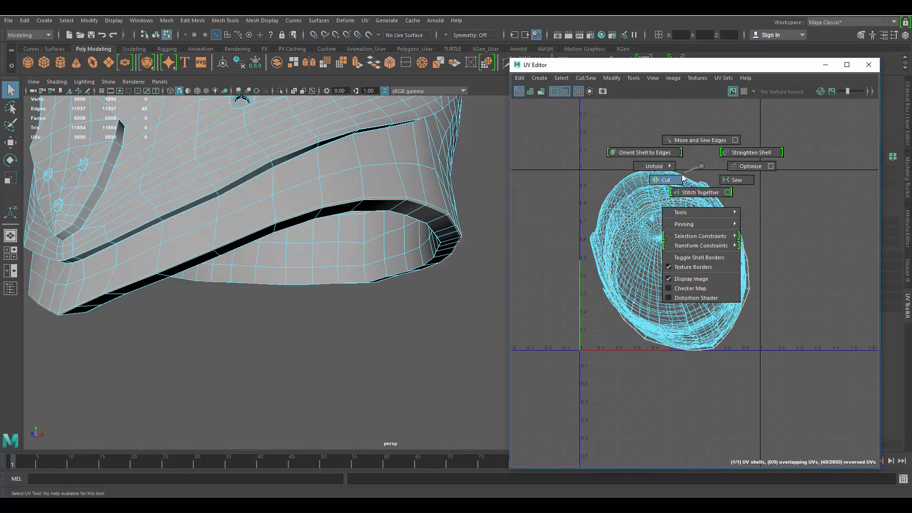
shift+right_drag(701, 166, 683, 178)
click(744, 164)
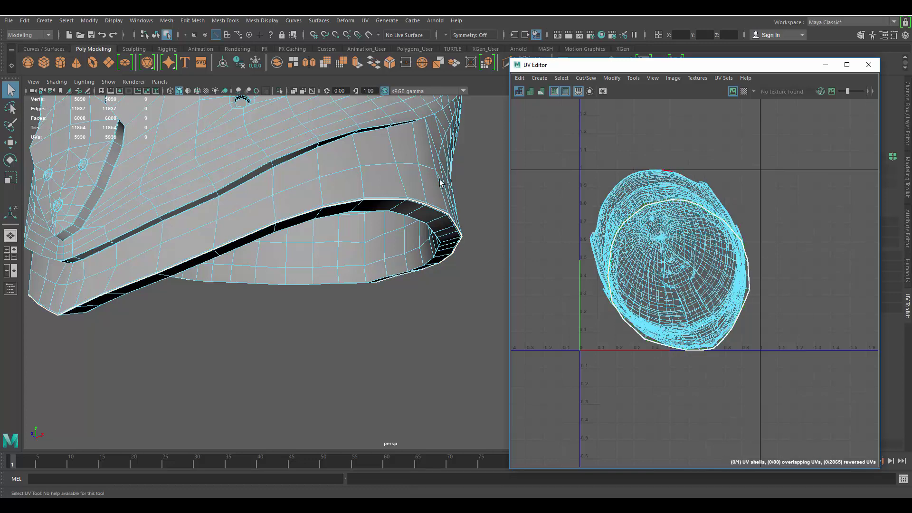
Step: Examine the helmet's back, crown, side and visor for the next place to cut a seam
alt+right_drag(409, 159, 381, 205)
alt+drag(382, 205, 383, 195)
alt+drag(349, 235, 301, 289)
alt+middle_drag(301, 289, 338, 245)
scroll(346, 198, up, 5)
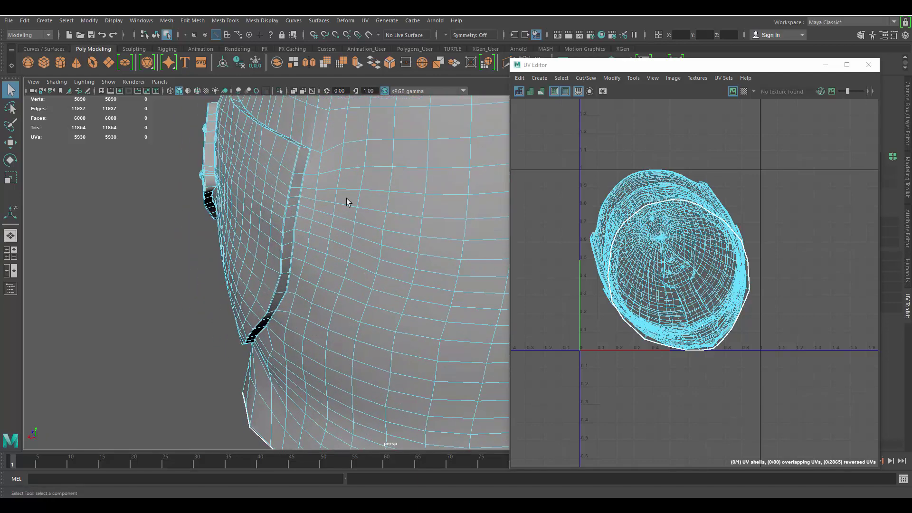
alt+middle_drag(328, 193, 348, 235)
scroll(348, 236, up, 2)
alt+drag(338, 249, 449, 236)
scroll(450, 236, down, 8)
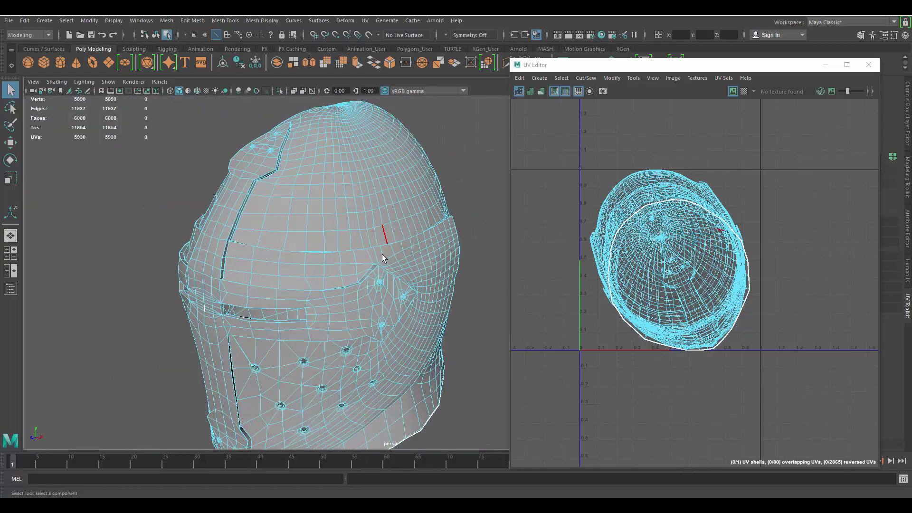
alt+drag(383, 255, 345, 269)
alt+middle_drag(345, 269, 392, 213)
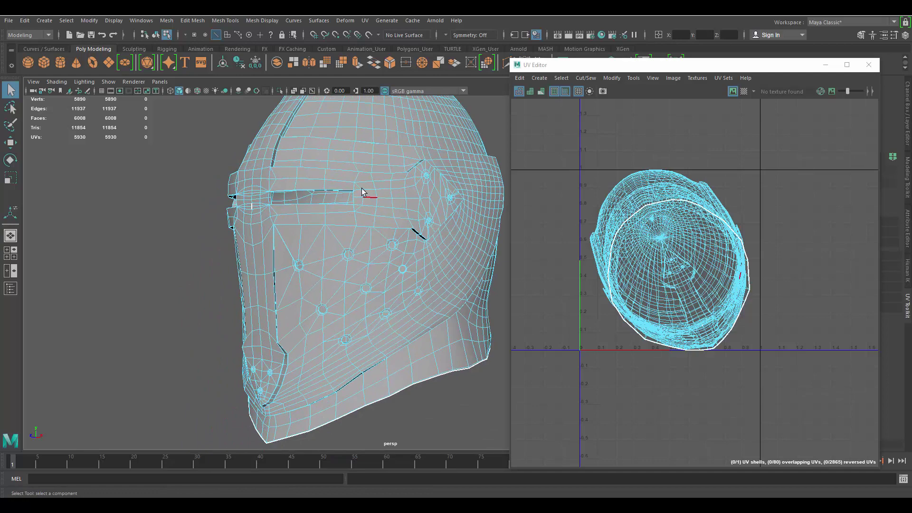
alt+drag(328, 185, 404, 182)
alt+middle_drag(404, 182, 324, 211)
alt+right_drag(328, 214, 429, 231)
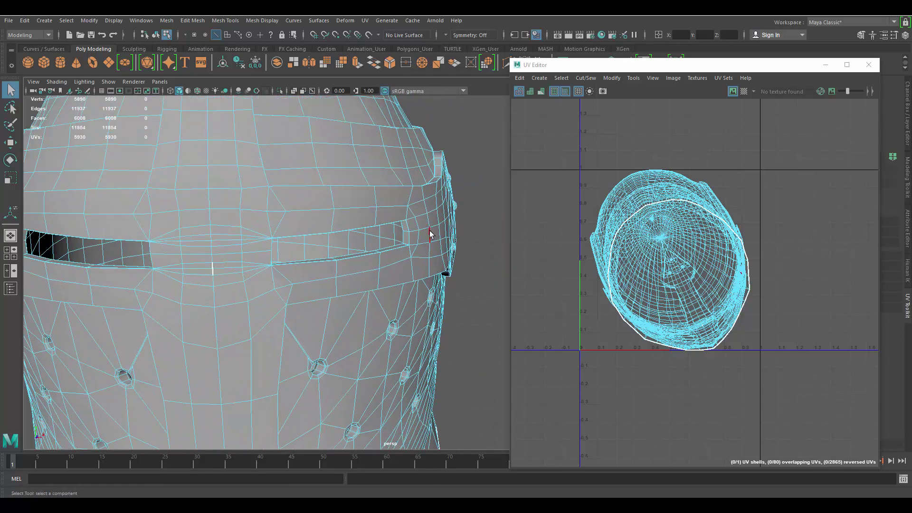
Step: Select the outer edge loop around the first eye slot and cut the UVs along it
click(409, 226)
key(f)
scroll(396, 271, down, 10)
alt+drag(387, 299, 399, 263)
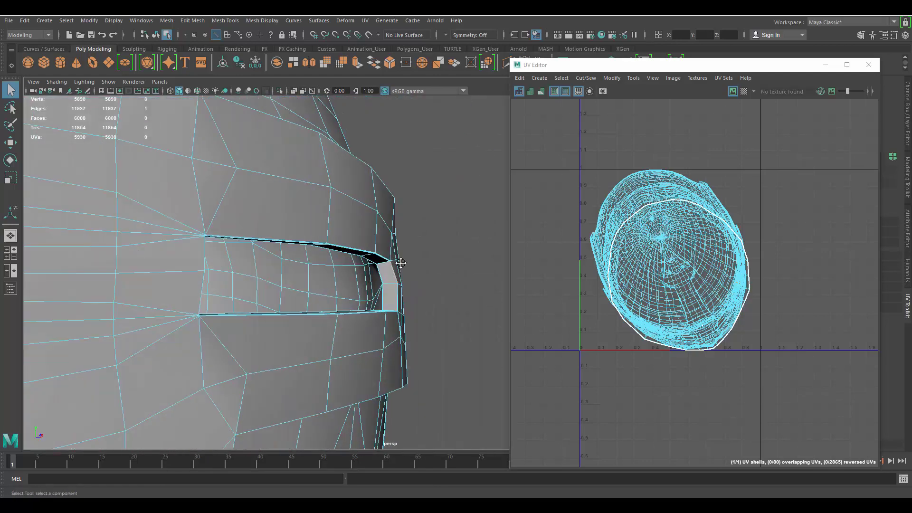
alt+middle_drag(399, 263, 372, 243)
alt+right_drag(372, 243, 512, 325)
alt+drag(328, 266, 322, 291)
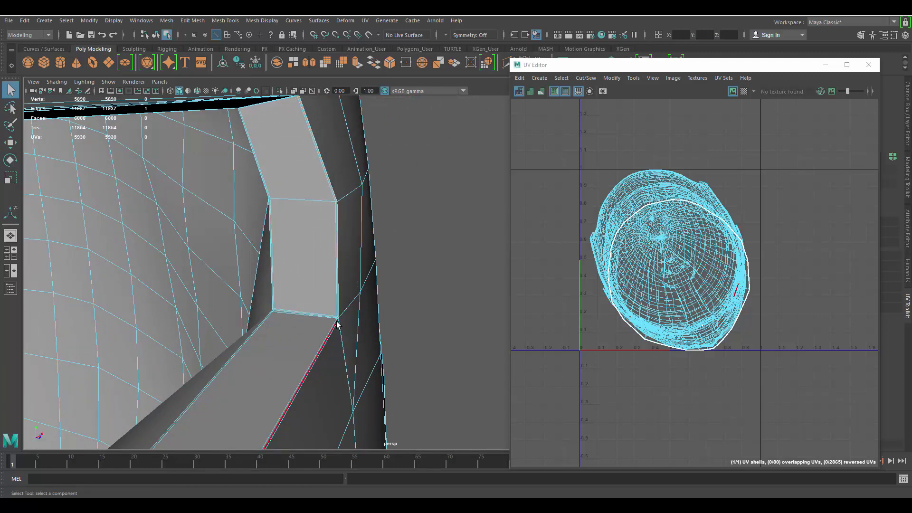
alt+drag(316, 349, 339, 199)
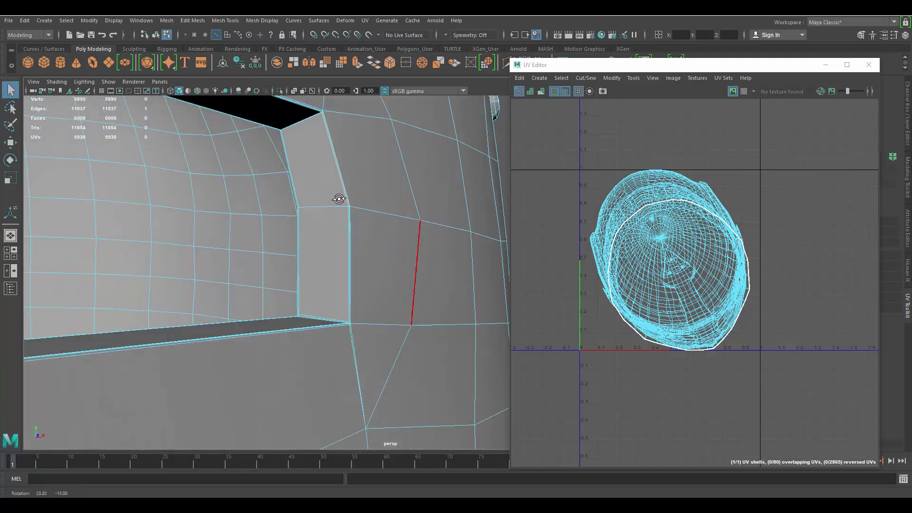
alt+middle_drag(349, 190, 384, 285)
scroll(368, 212, up, 2)
double_click(365, 211)
scroll(384, 285, down, 5)
alt+middle_drag(363, 246, 369, 249)
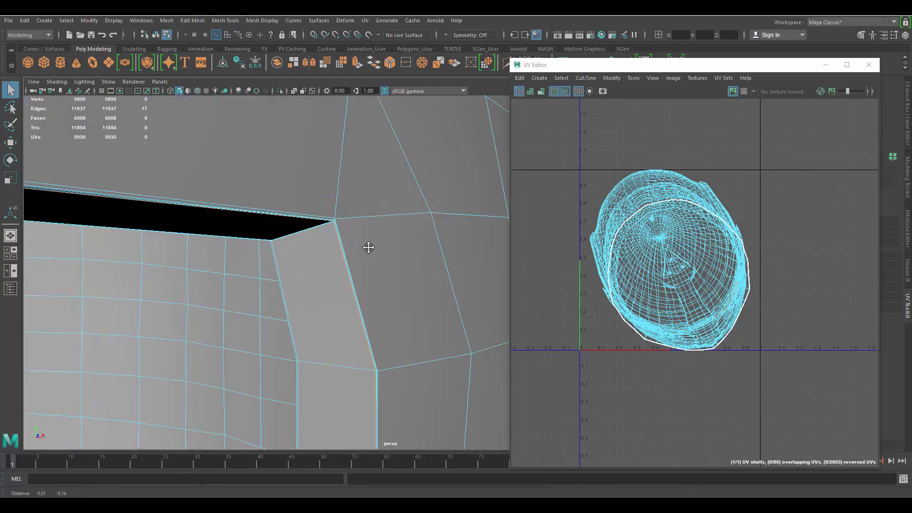
scroll(352, 257, up, 2)
scroll(335, 250, down, 5)
alt+drag(343, 264, 313, 234)
scroll(278, 233, down, 3)
click(120, 303)
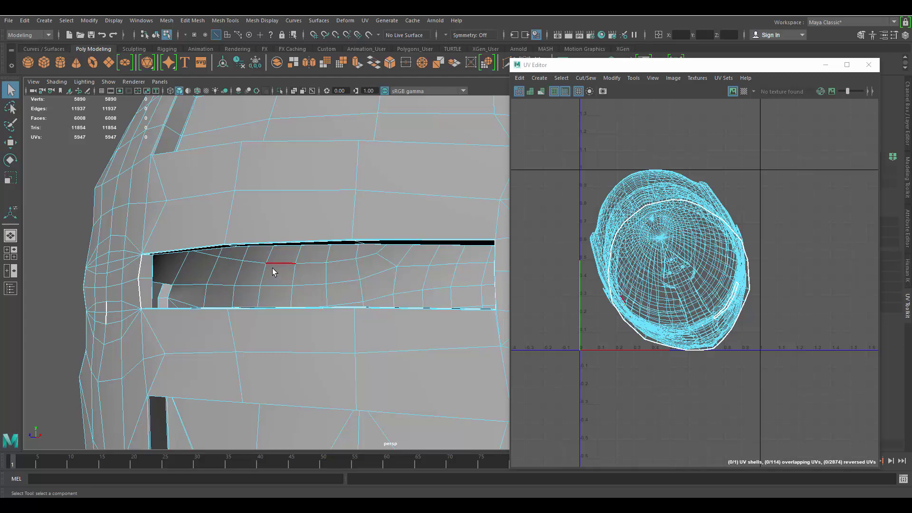
Step: Try to remove the stray border on the nose bridge between the eye slots by moving and sewing its two edges
alt+drag(275, 270, 267, 300)
scroll(269, 296, down, 3)
alt+drag(273, 238, 270, 271)
alt+middle_drag(270, 272, 341, 238)
scroll(341, 235, up, 3)
click(345, 208)
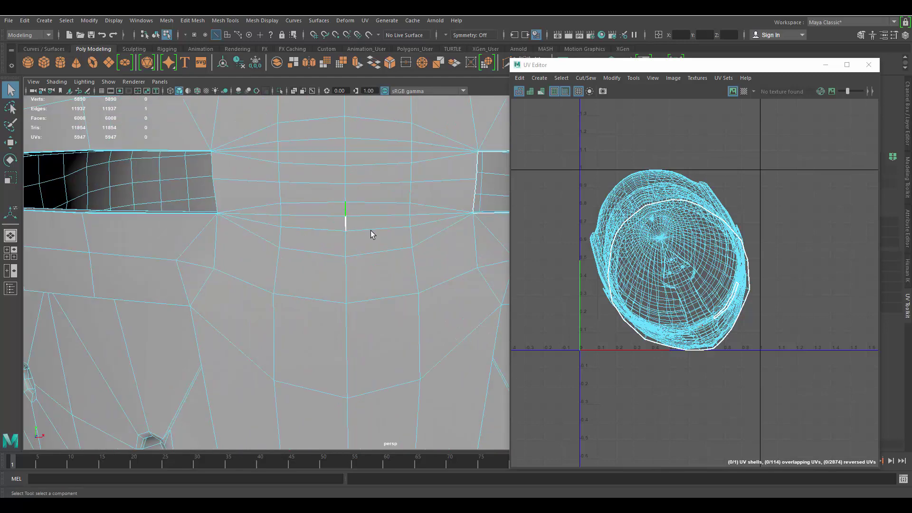
alt+drag(370, 230, 340, 224)
shift+right_click(709, 257)
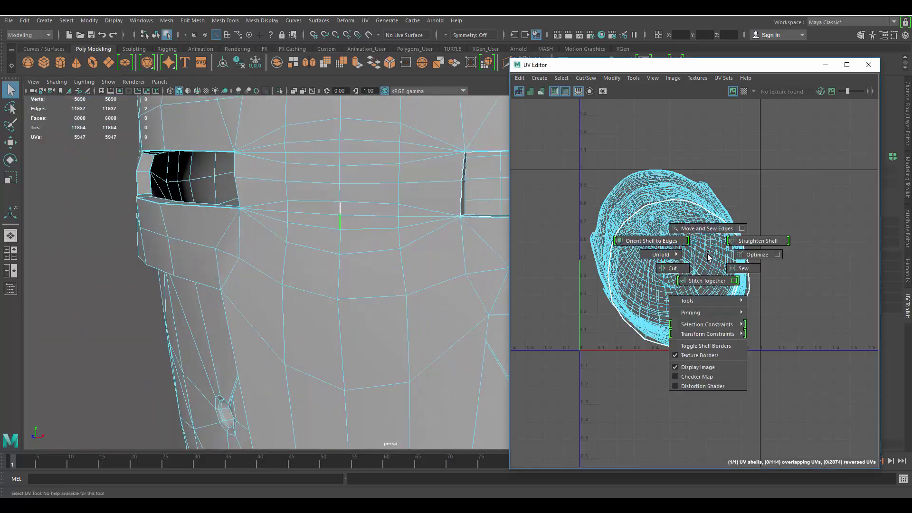
click(712, 202)
Step: Test the middle vertex of the stray nose bridge border for a split by moving it, and undo the move
alt+drag(365, 216, 302, 217)
alt+middle_drag(302, 217, 324, 249)
alt+right_drag(323, 248, 365, 230)
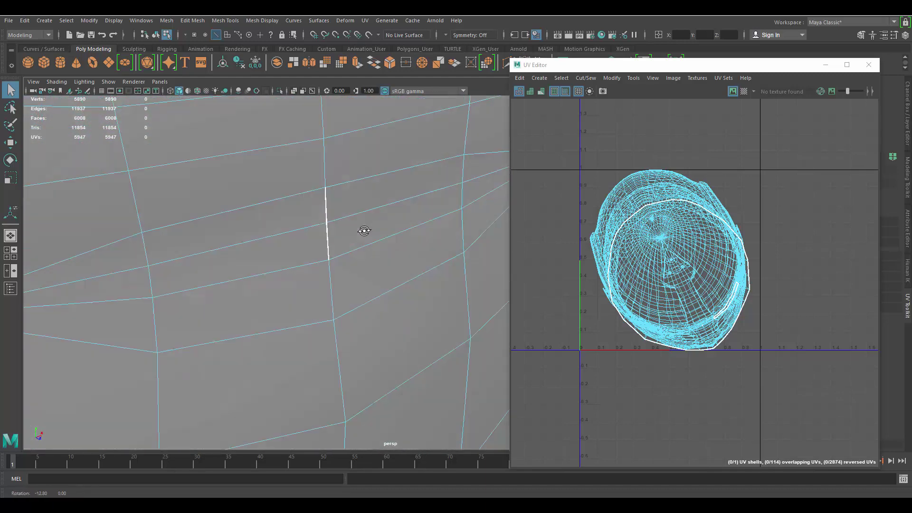
alt+drag(365, 230, 368, 233)
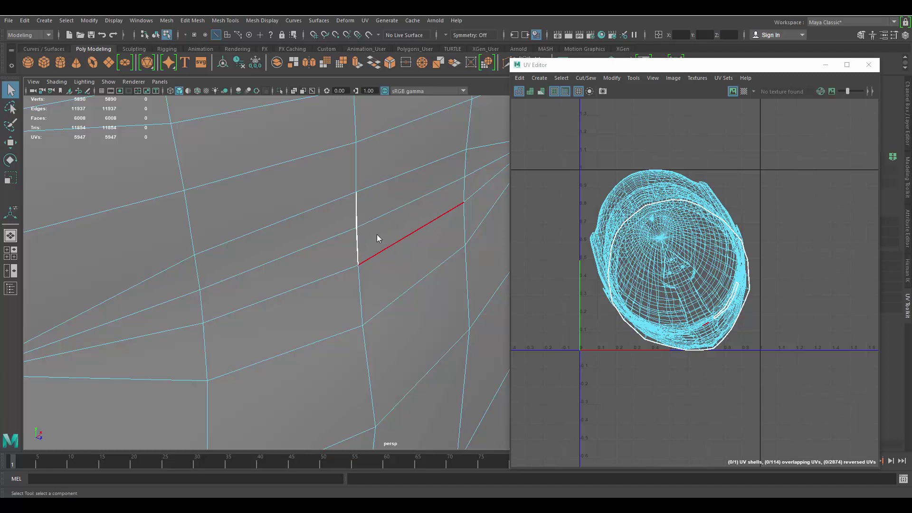
key(F9)
scroll(373, 229, up, 3)
key(w)
click(338, 205)
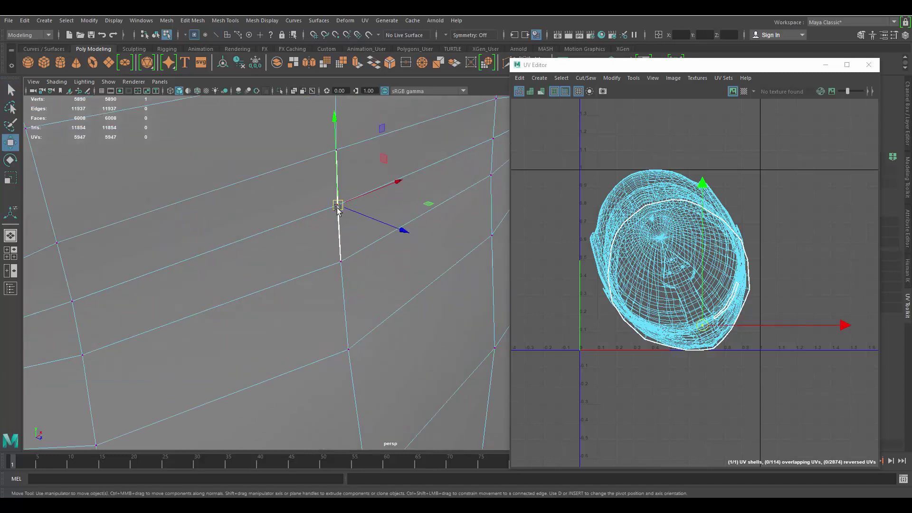
drag(339, 205, 345, 230)
key(ctrl+z)
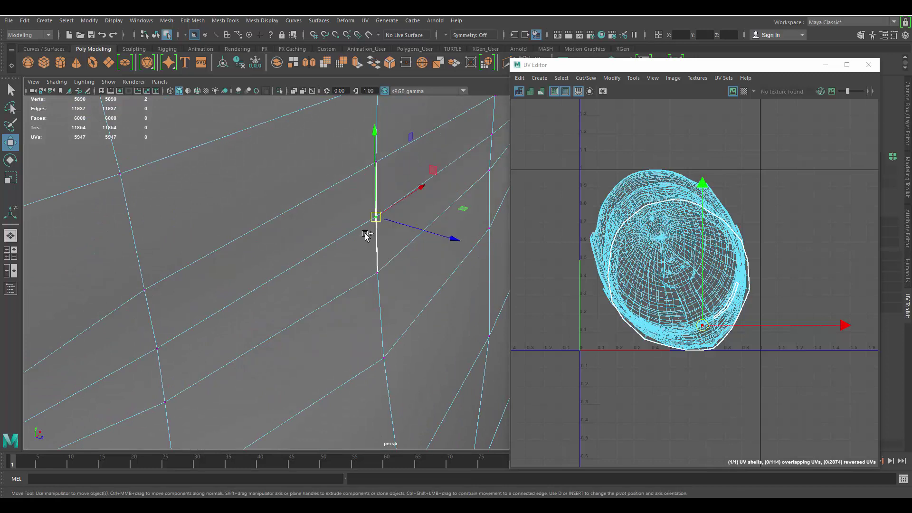
Step: Merge the two overlapping vertices on the nose bridge, and move and sew the UVs of the adjoining border edges
shift+right_drag(397, 229, 400, 173)
scroll(403, 158, down, 5)
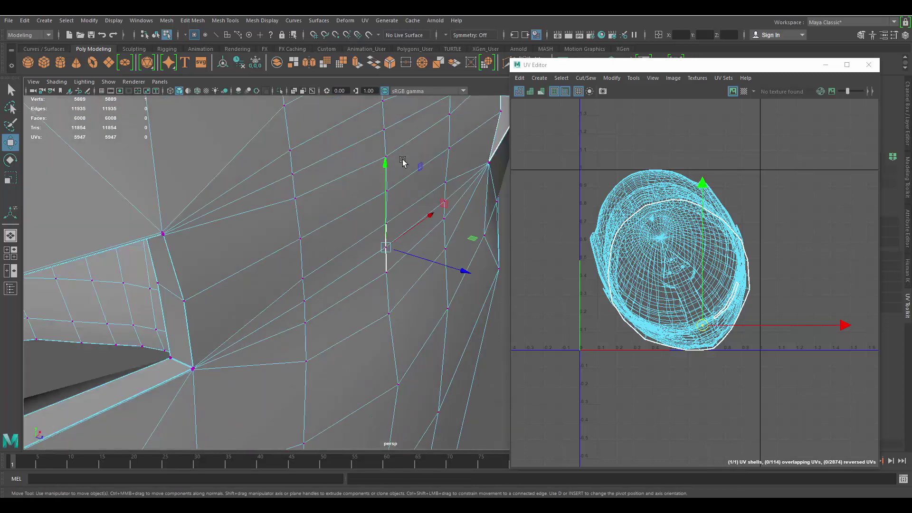
alt+drag(447, 224, 431, 228)
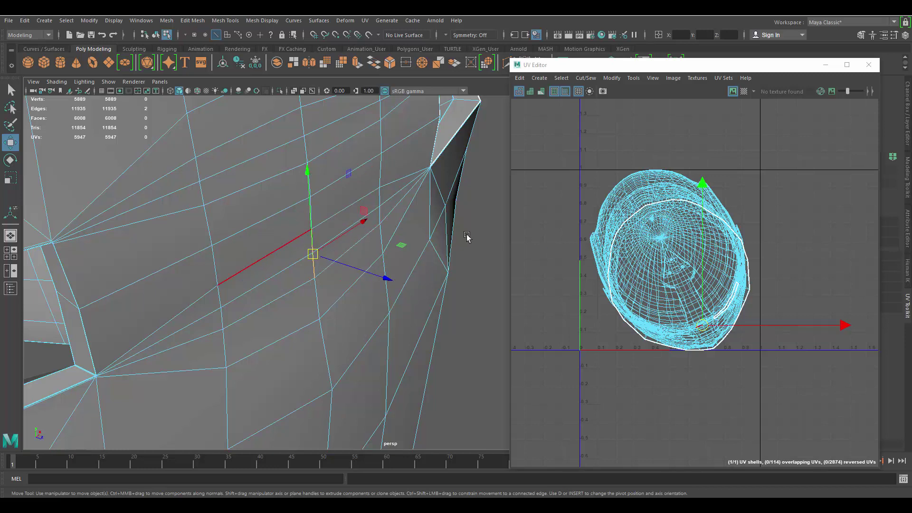
alt+middle_drag(750, 229, 739, 241)
shift+right_click(755, 241)
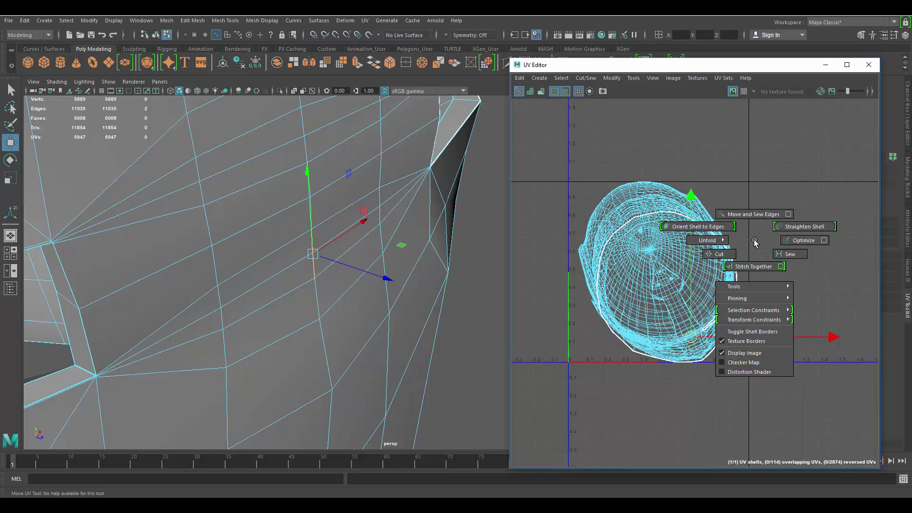
shift+right_drag(752, 190, 748, 150)
Step: Select the outer edge loop around the opposite eye slot and cut the UVs along it
alt+drag(263, 219, 369, 204)
scroll(342, 218, down, 5)
scroll(369, 203, up, 7)
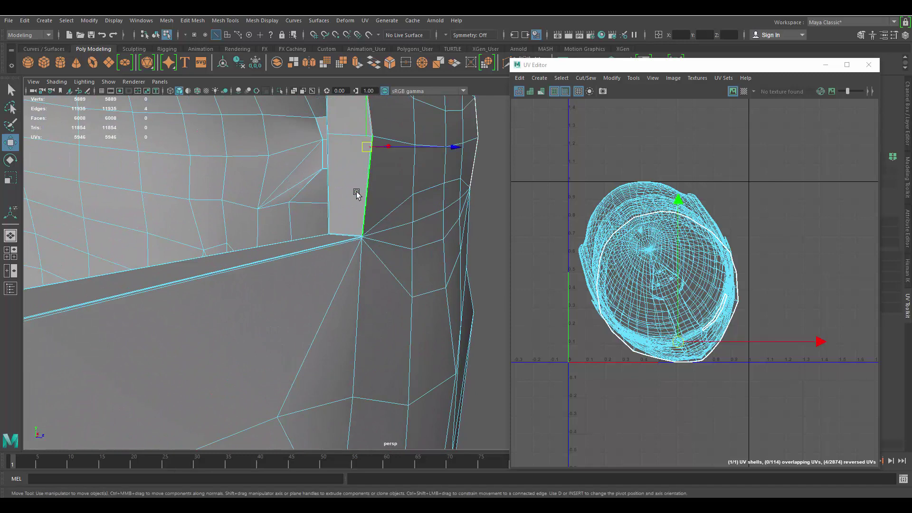
alt+drag(357, 193, 418, 285)
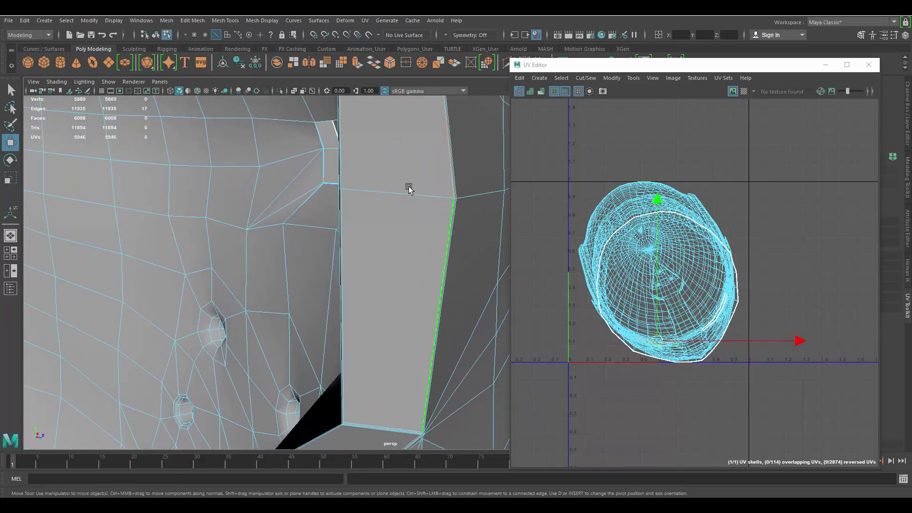
shift+right_drag(672, 209, 627, 225)
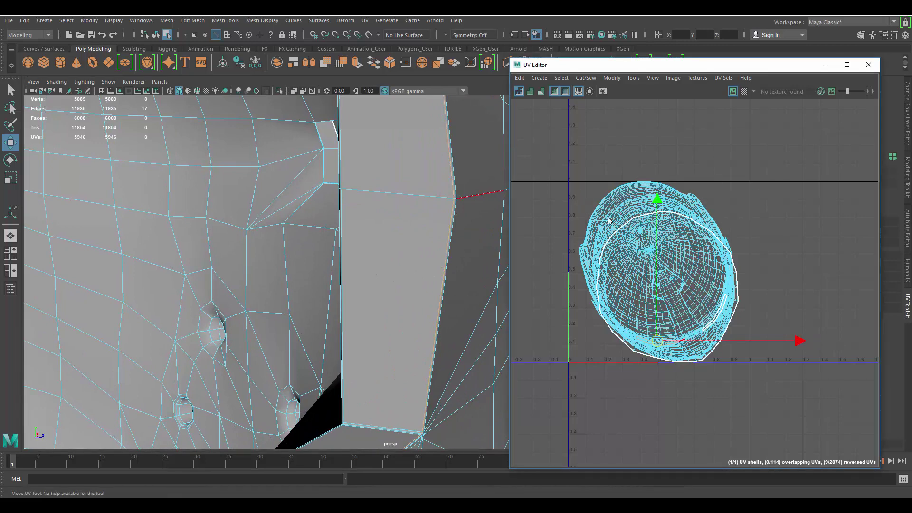
click(594, 122)
Step: Cut the UVs along the inner edge loop of the first eye slot
alt+drag(456, 191, 416, 206)
alt+right_drag(416, 206, 705, 276)
alt+right_drag(361, 185, 593, 311)
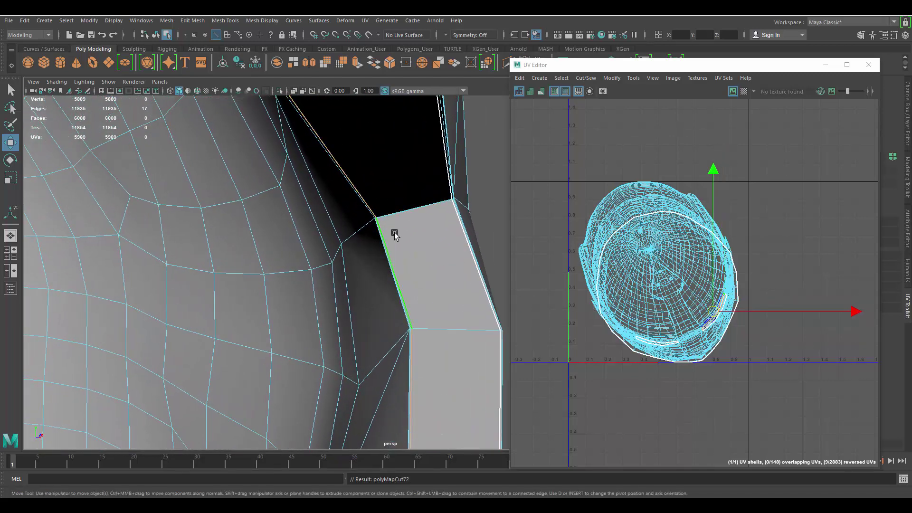
scroll(443, 214, down, 2)
Step: Select the short corner edge across the first eye slot's wall and cut the UVs along it
click(456, 198)
alt+drag(426, 249, 418, 210)
alt+right_drag(418, 209, 426, 227)
click(426, 228)
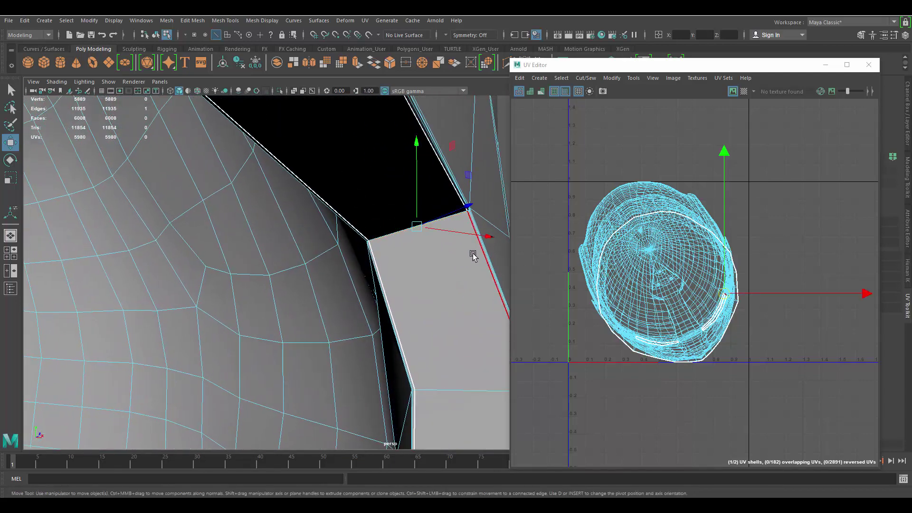
alt+drag(473, 255, 418, 265)
alt+right_drag(418, 265, 383, 270)
alt+drag(383, 271, 423, 247)
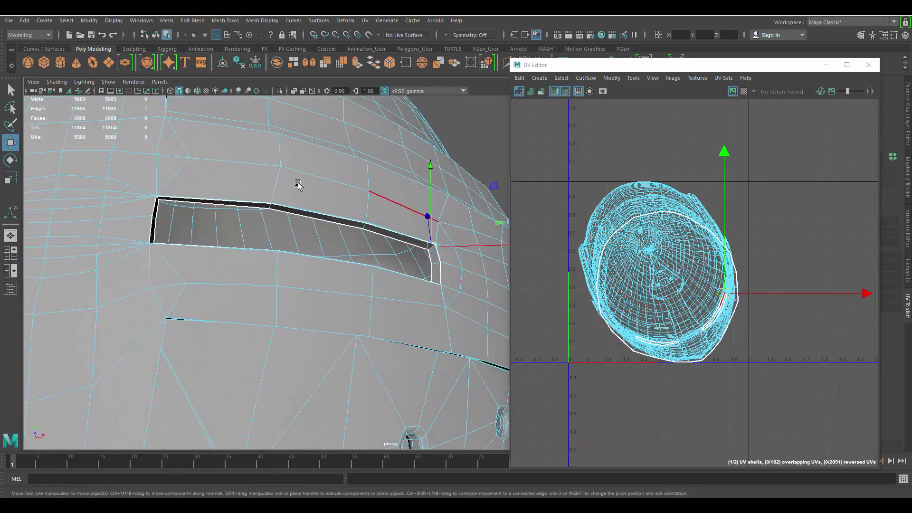
alt+drag(298, 184, 317, 187)
alt+right_drag(317, 187, 418, 228)
alt+drag(416, 233, 359, 244)
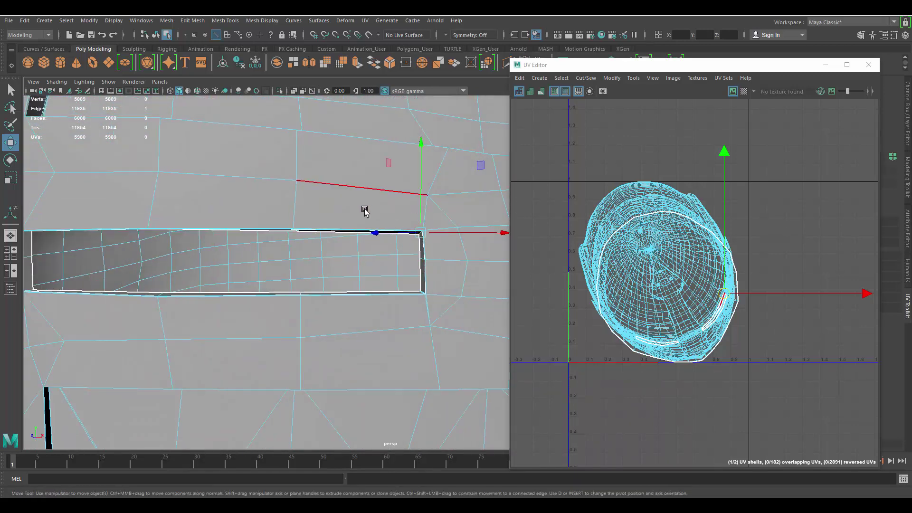
alt+drag(365, 211, 466, 183)
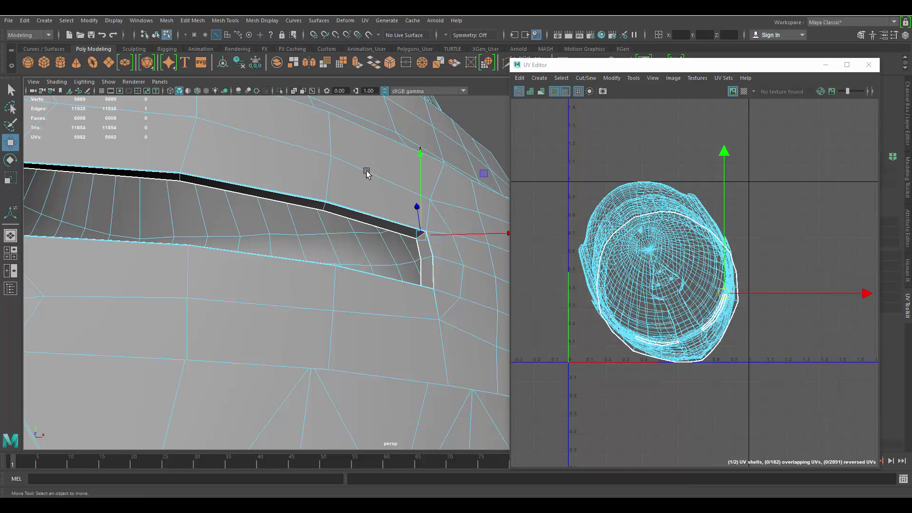
key(g)
Step: Cut the UVs along the opposite eye slot's inner edge loop and across the corner edge of its wall
alt+drag(283, 197, 316, 232)
alt+right_drag(316, 233, 259, 214)
alt+drag(237, 214, 280, 213)
alt+middle_drag(280, 213, 215, 213)
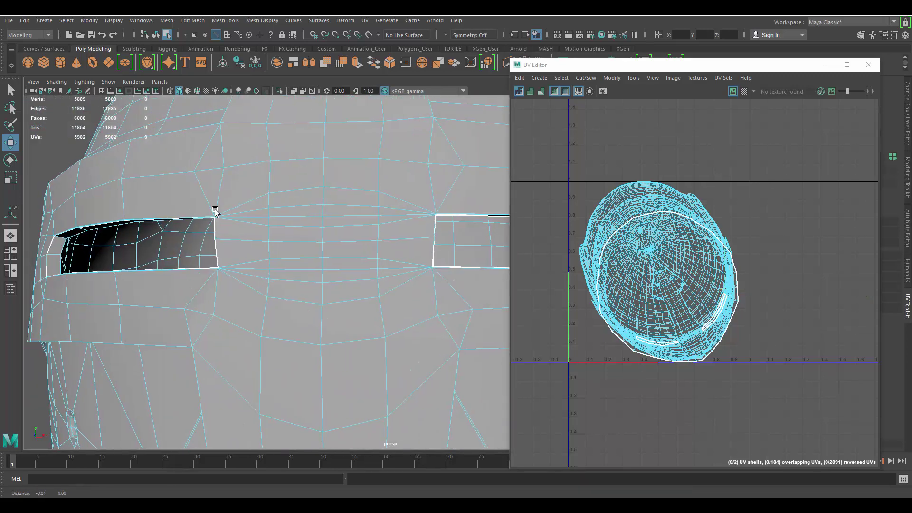
alt+drag(215, 211, 145, 218)
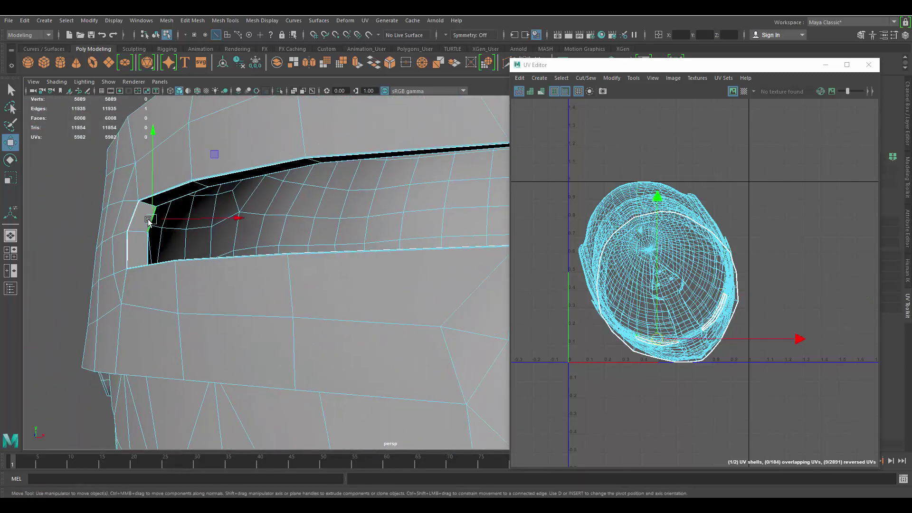
alt+drag(192, 257, 184, 248)
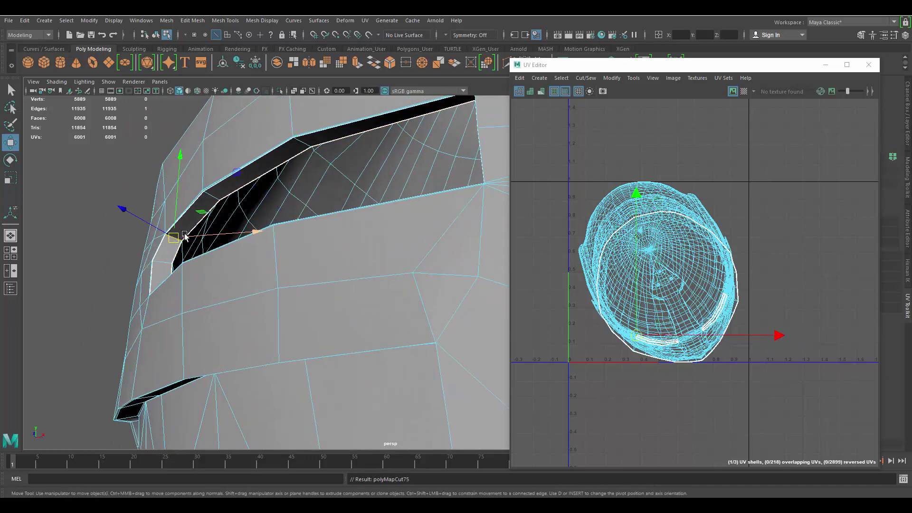
alt+right_drag(184, 235, 120, 247)
click(120, 246)
Step: Turn on Object X symmetry for the component selection on the helmet
alt+right_drag(404, 223, 344, 212)
alt+drag(304, 219, 366, 233)
alt+right_drag(332, 219, 274, 208)
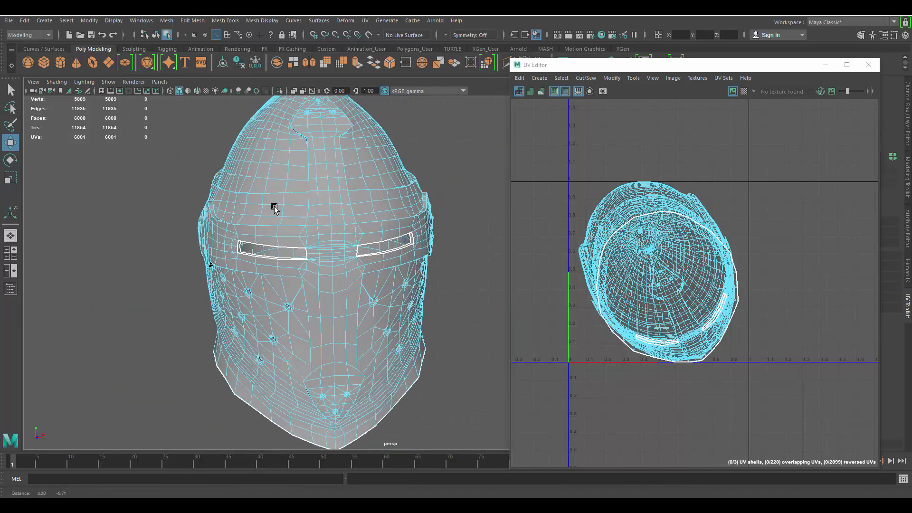
alt+drag(274, 208, 332, 217)
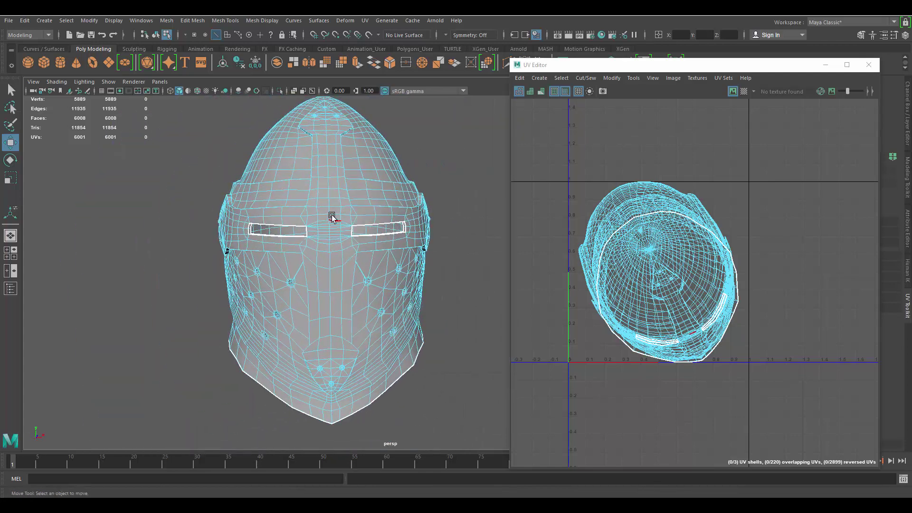
key(w)
click(332, 217)
key(w)
click(332, 215)
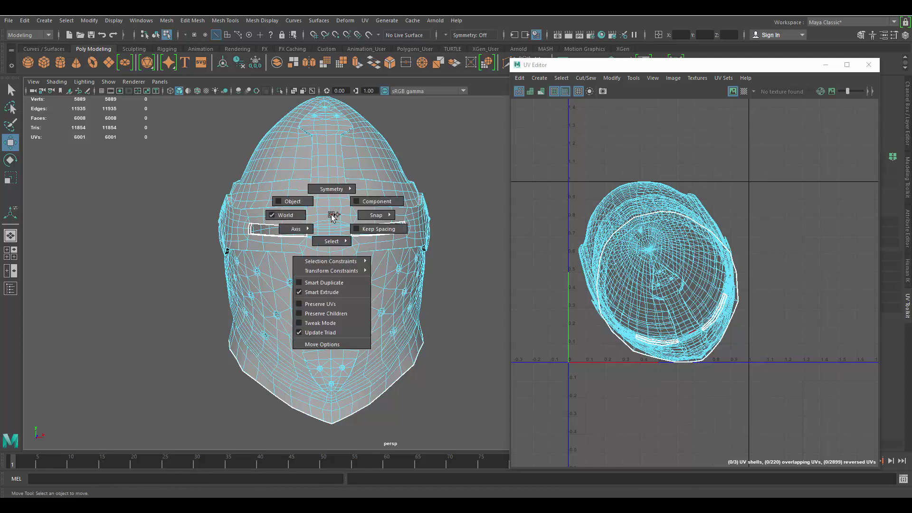
drag(321, 157, 315, 129)
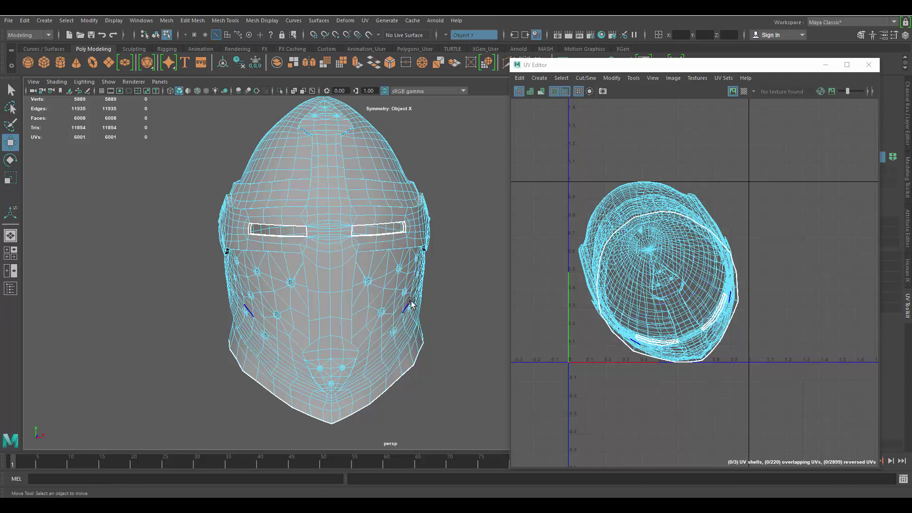
Step: Select the edge loop where the visor's rear border meets the helmet body and cut the UVs along it
alt+drag(416, 262, 320, 233)
alt+middle_drag(320, 233, 383, 222)
alt+right_drag(351, 261, 402, 220)
alt+drag(401, 221, 333, 254)
alt+right_drag(333, 253, 446, 271)
alt+drag(446, 271, 352, 212)
alt+right_drag(352, 212, 390, 199)
alt+drag(390, 198, 414, 165)
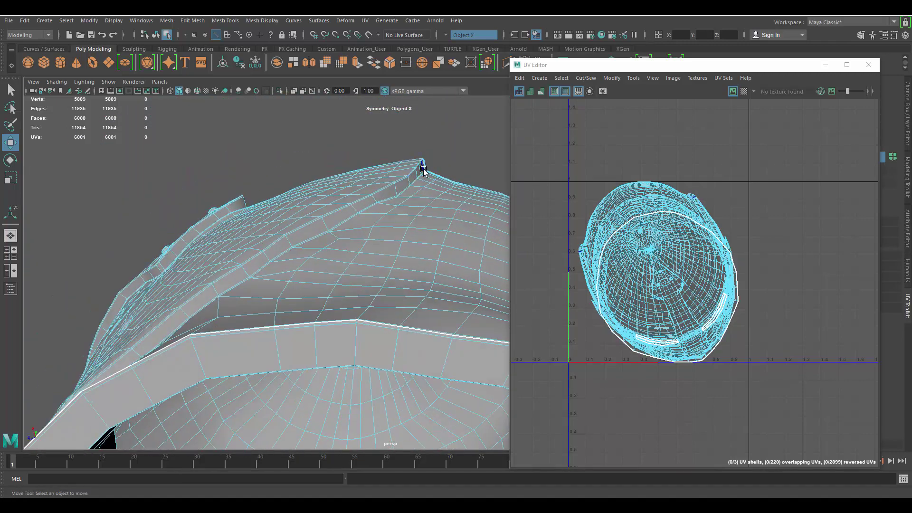
alt+drag(321, 248, 319, 255)
alt+drag(426, 206, 285, 262)
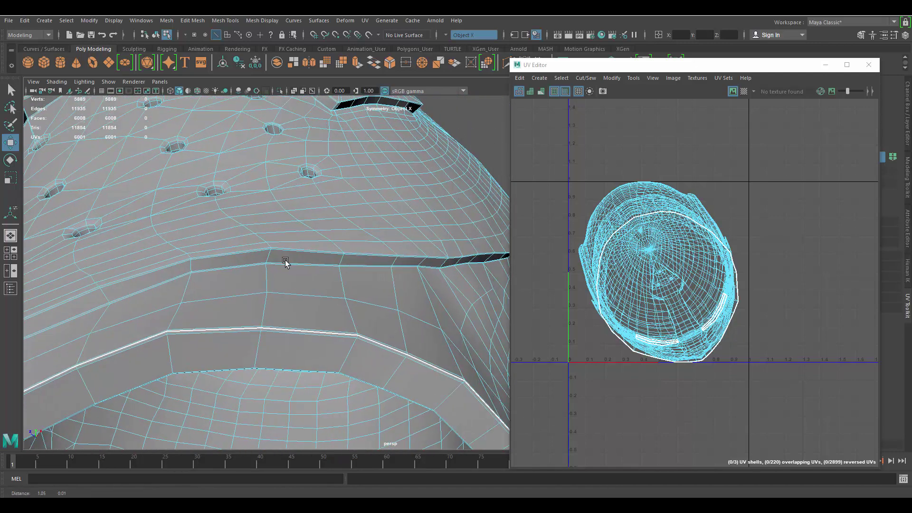
alt+right_drag(286, 262, 483, 281)
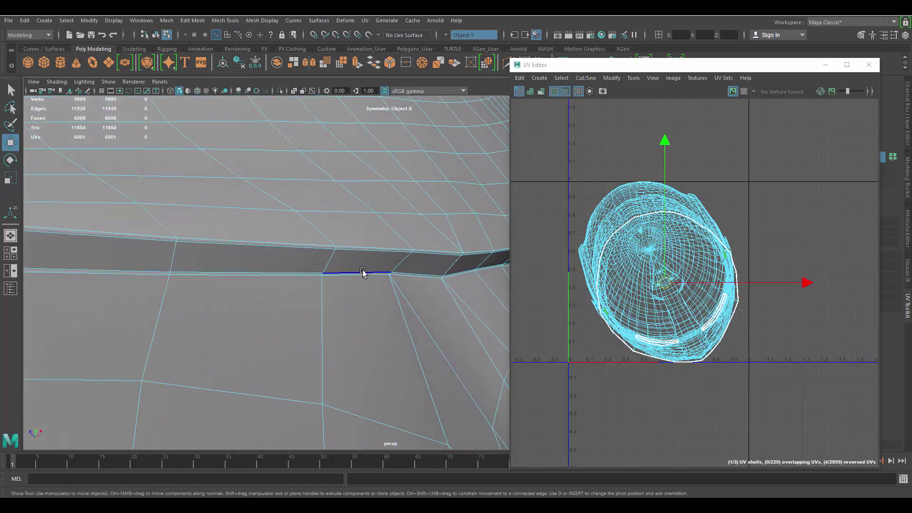
scroll(317, 259, down, 5)
alt+drag(351, 272, 332, 269)
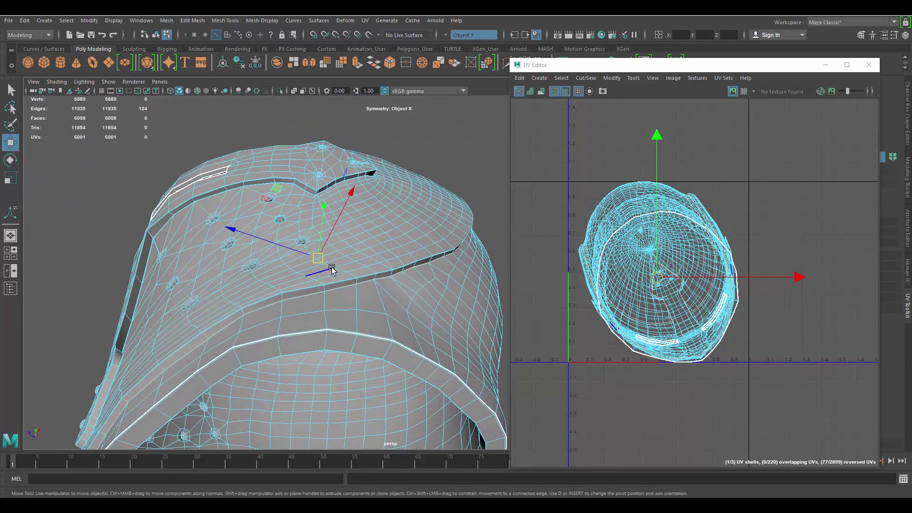
right_drag(618, 233, 580, 246)
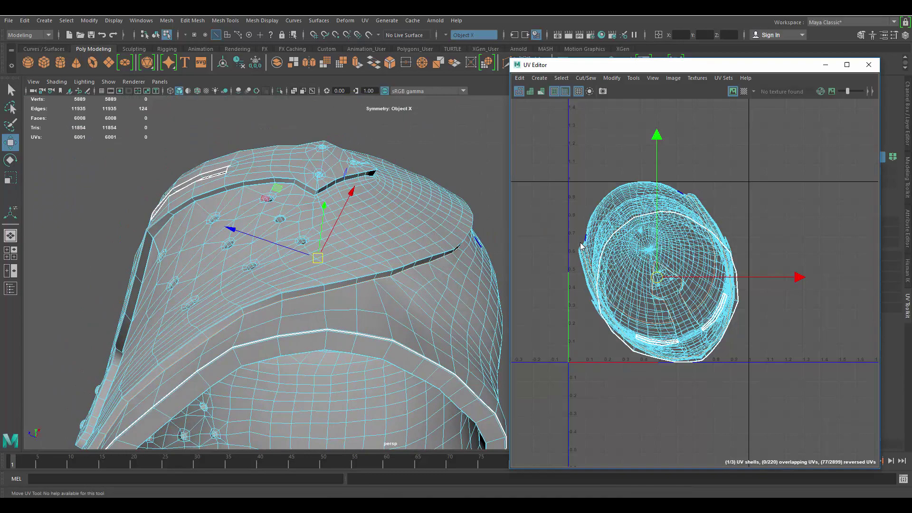
click(562, 157)
Step: Cut the UVs across the corner edge of the visor border at the side of the helmet
alt+drag(459, 212, 325, 233)
scroll(289, 212, up, 5)
scroll(304, 195, up, 3)
click(283, 195)
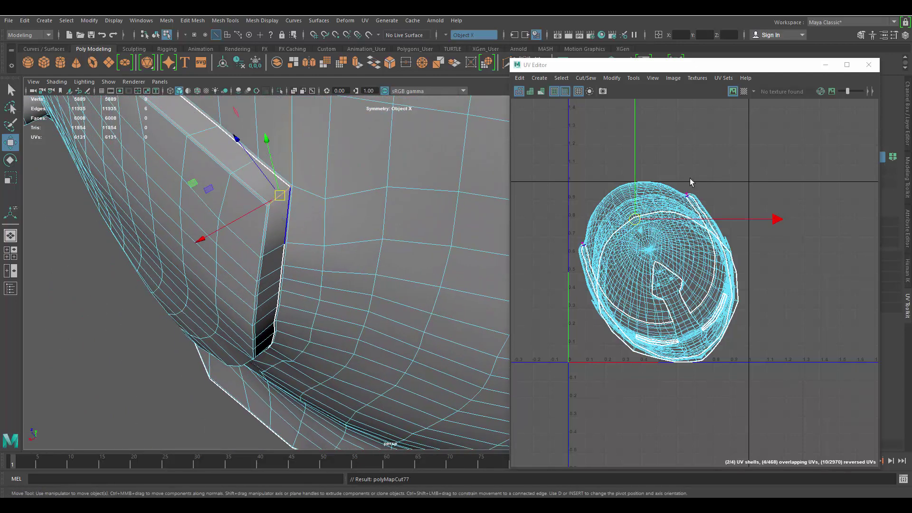
click(217, 218)
alt+drag(218, 218, 298, 206)
alt+drag(321, 168, 262, 146)
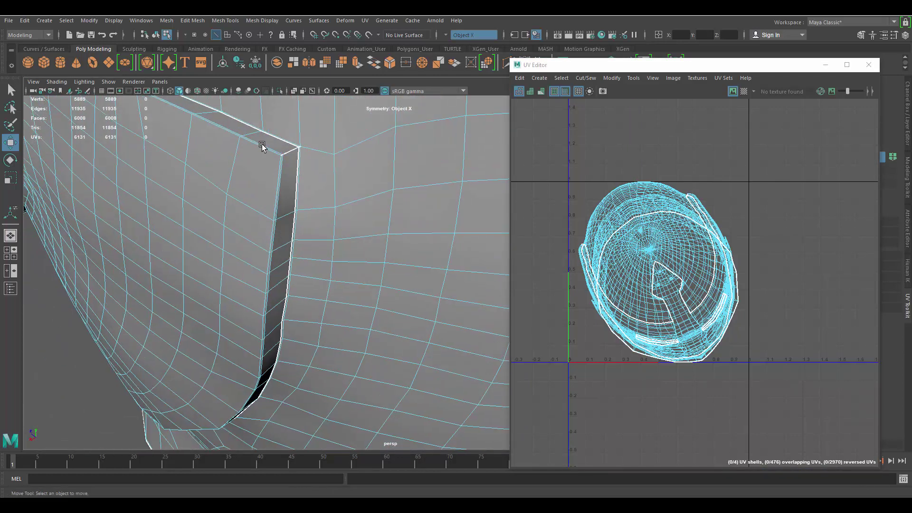
Step: Select the base edge loop of the raised brow and chin plate around the perforated visor panel and cut its UVs
scroll(294, 221, down, 5)
alt+drag(312, 248, 344, 198)
alt+drag(340, 249, 354, 178)
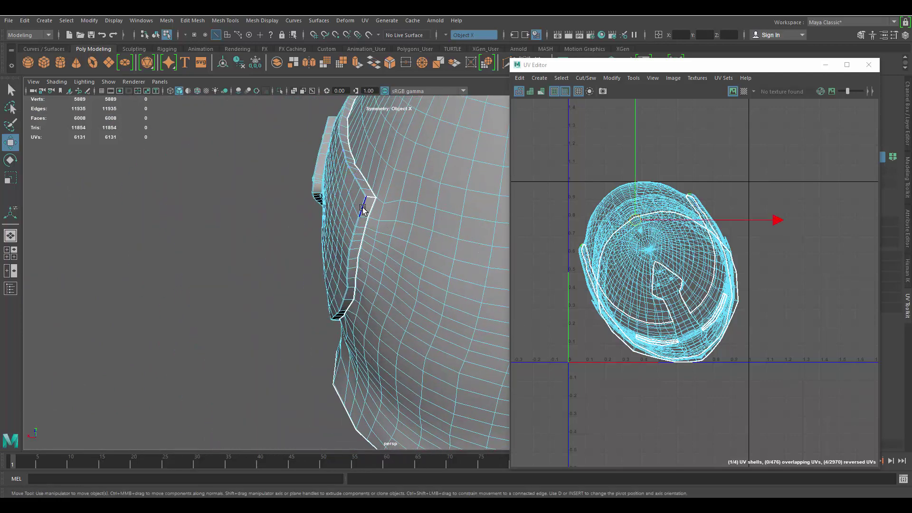
click(342, 250)
alt+drag(342, 251, 290, 223)
scroll(342, 165, up, 2)
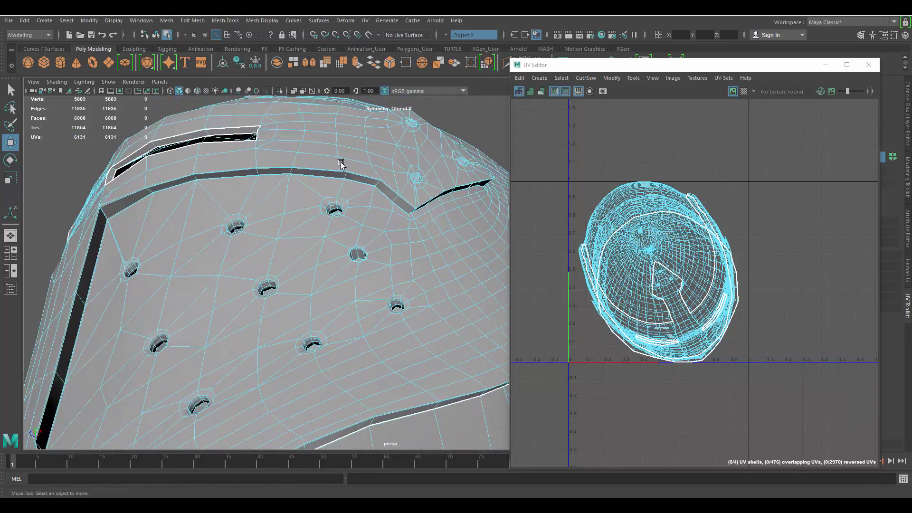
alt+drag(342, 165, 396, 219)
scroll(348, 167, up, 1)
click(376, 143)
scroll(351, 209, down, 5)
click(401, 136)
alt+drag(327, 242, 401, 273)
alt+middle_drag(400, 247, 398, 230)
Step: Select the short corner edges across the raised plate's side wall near the brow and cut the UVs along them
alt+drag(398, 228, 305, 280)
alt+right_drag(306, 279, 174, 252)
alt+drag(161, 250, 253, 262)
click(201, 214)
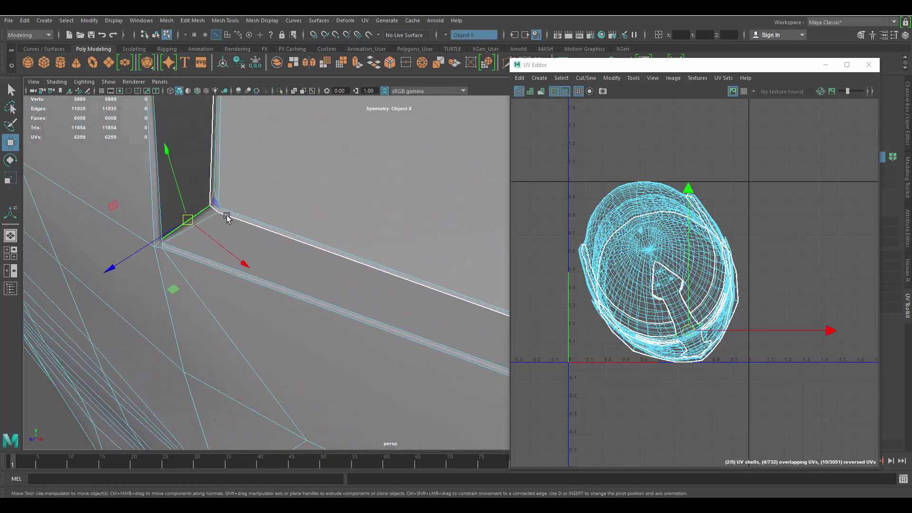
alt+right_drag(265, 215, 91, 273)
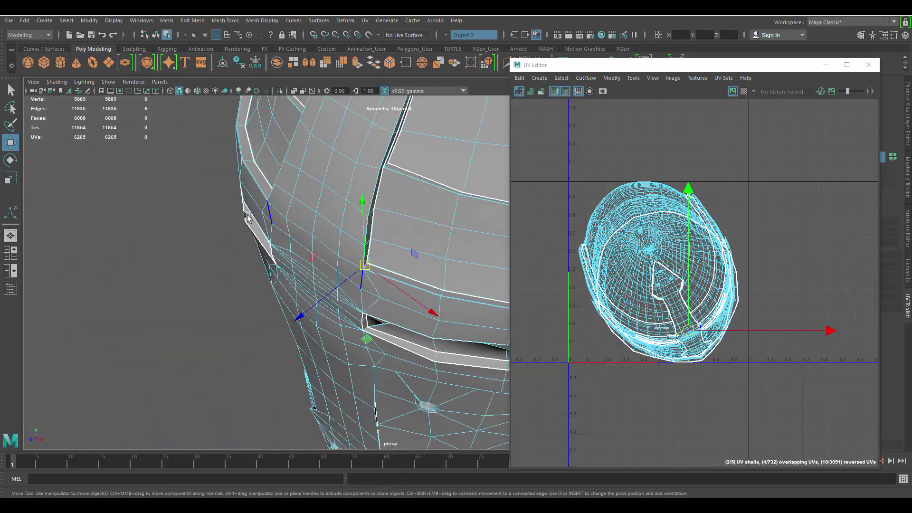
click(91, 273)
Step: Examine the cut borders around the brow band and chin plate, and inspect the chin rivets up close
alt+drag(415, 169, 225, 241)
alt+right_drag(247, 246, 338, 258)
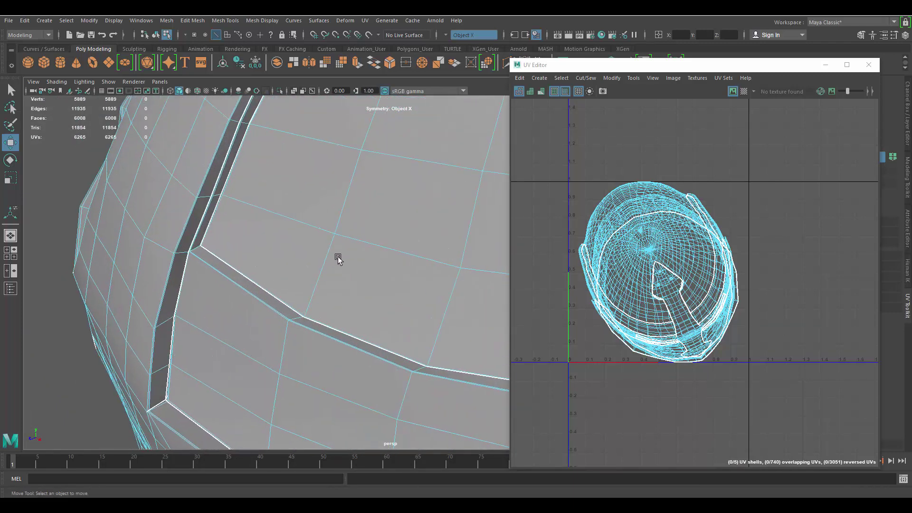
alt+right_drag(332, 223, 228, 223)
alt+drag(430, 318, 378, 285)
alt+middle_drag(374, 361, 375, 297)
alt+drag(375, 298, 322, 306)
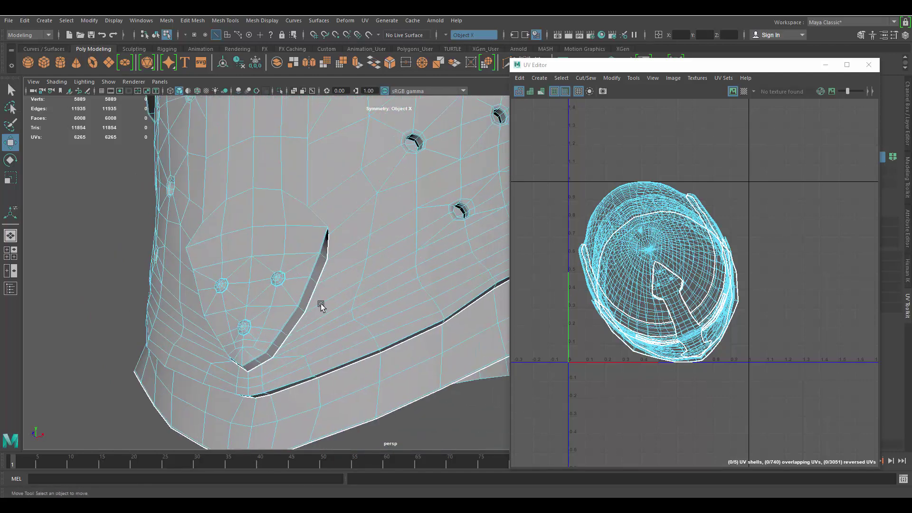
alt+drag(357, 281, 364, 235)
scroll(393, 263, up, 4)
click(366, 246)
key(f)
scroll(368, 247, down, 7)
alt+middle_drag(365, 235, 320, 250)
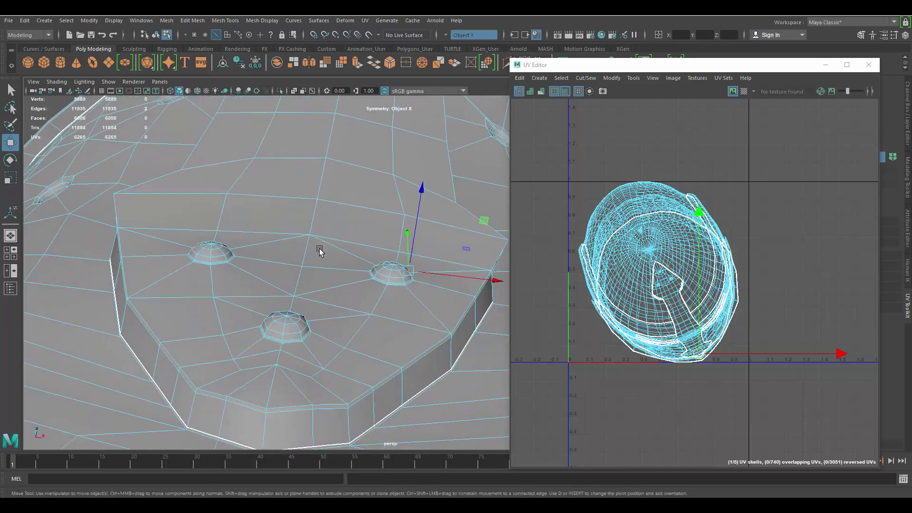
scroll(387, 265, up, 3)
mouse_move(387, 278)
alt+mouse_down()
mouse_move(373, 282)
mouse_move(379, 292)
alt+mouse_up()
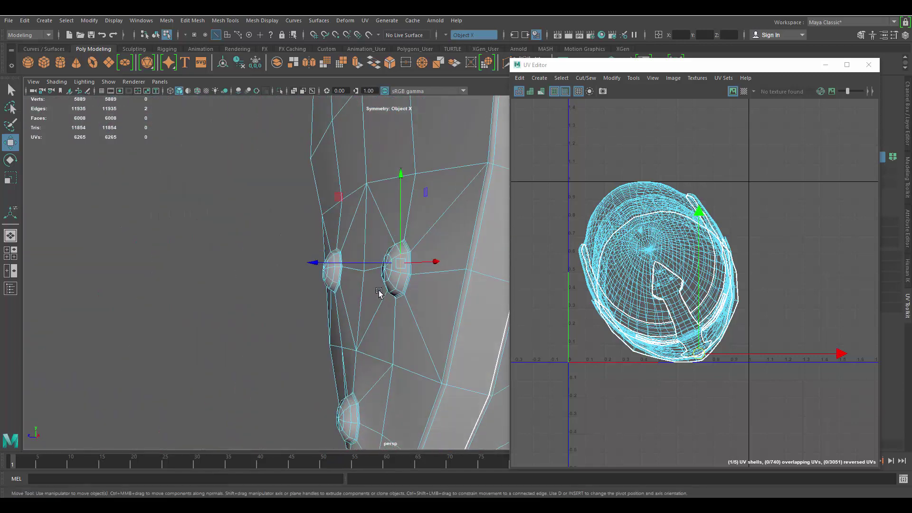
alt+drag(416, 269, 394, 139)
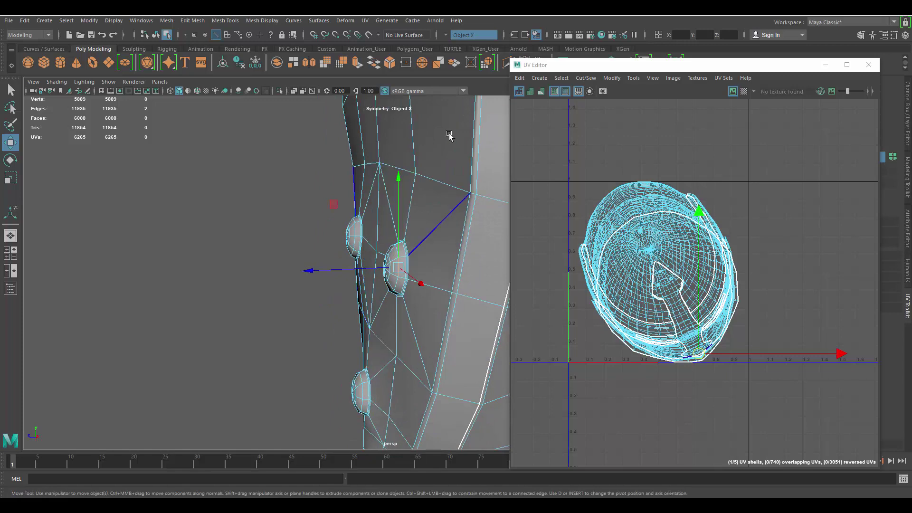
alt+drag(388, 339, 401, 282)
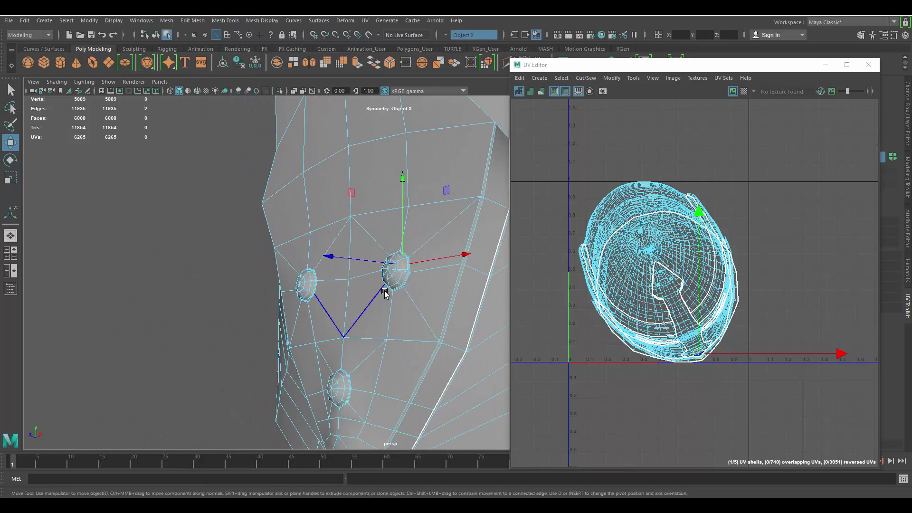
alt+drag(397, 248, 405, 263)
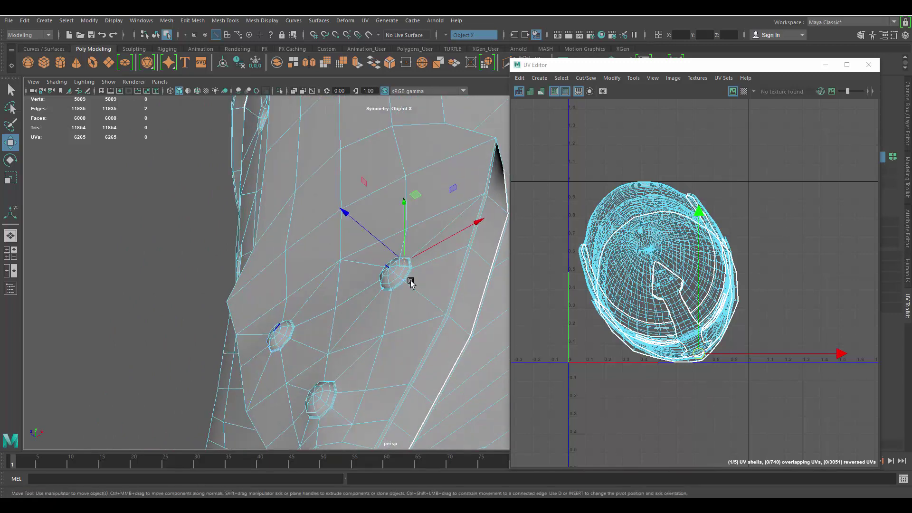
Step: Cut the UVs along the outer rim and inner edge loops of a breathing hole in the visor
alt+drag(354, 304, 489, 333)
alt+drag(349, 240, 199, 211)
alt+right_drag(198, 211, 414, 198)
alt+drag(414, 168, 287, 184)
alt+drag(407, 163, 314, 239)
alt+middle_drag(314, 239, 447, 200)
scroll(404, 200, up, 5)
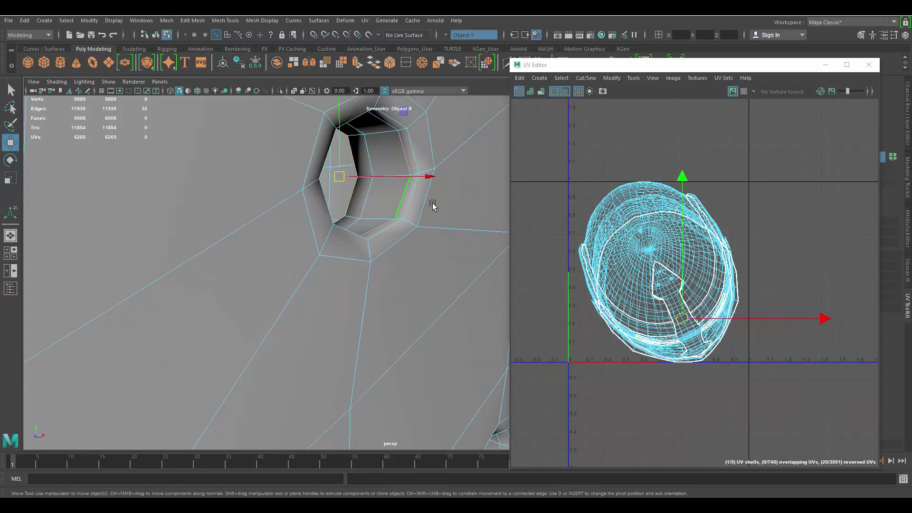
alt+drag(433, 204, 404, 181)
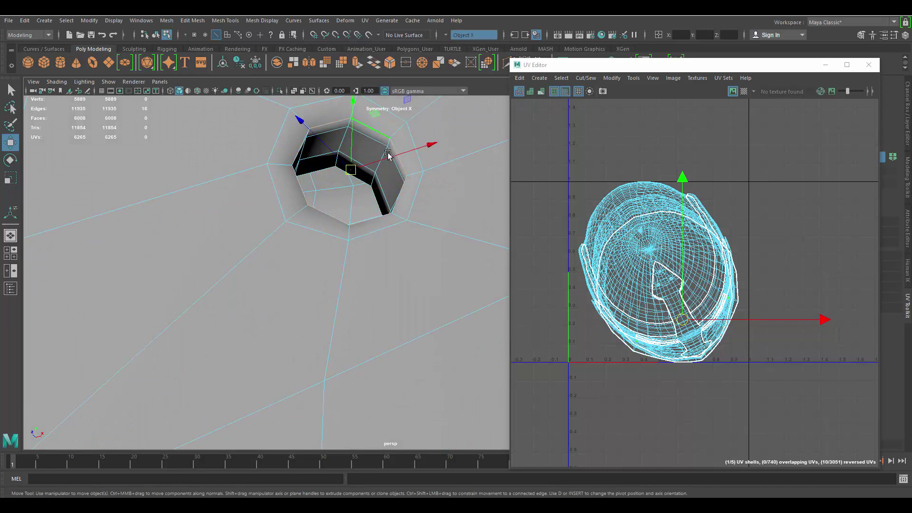
click(362, 178)
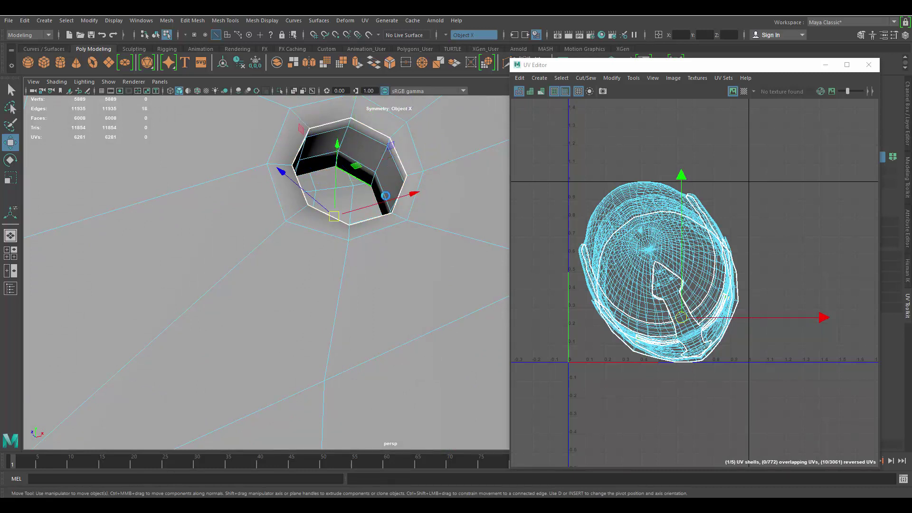
alt+drag(390, 221, 373, 220)
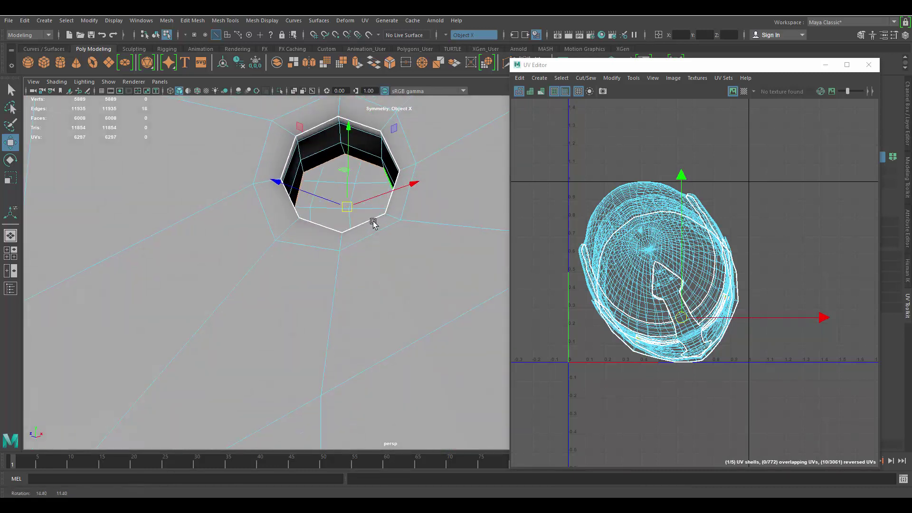
Step: Cut the UVs across the breathing hole's wall, along the edges joining its outer and inner loops
click(341, 124)
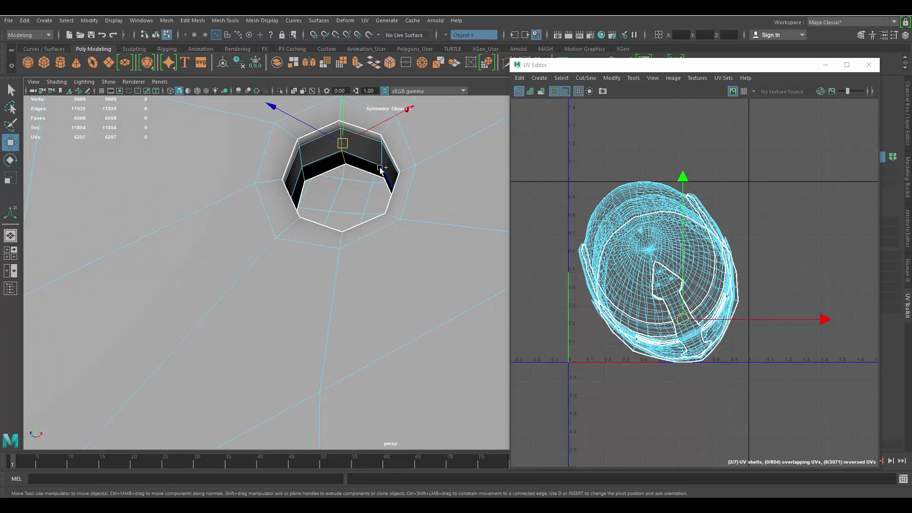
scroll(380, 171, down, 9)
alt+drag(381, 169, 483, 133)
click(482, 133)
scroll(506, 284, up, 6)
alt+drag(489, 286, 408, 250)
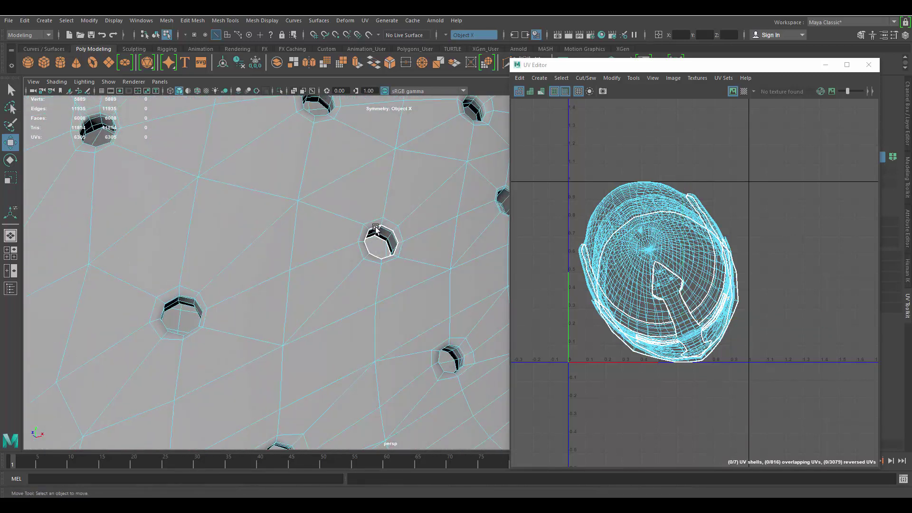
Step: Examine the seams on the cut breathing hole up close, and check the cut borders across the whole helmet
alt+middle_drag(387, 220, 382, 237)
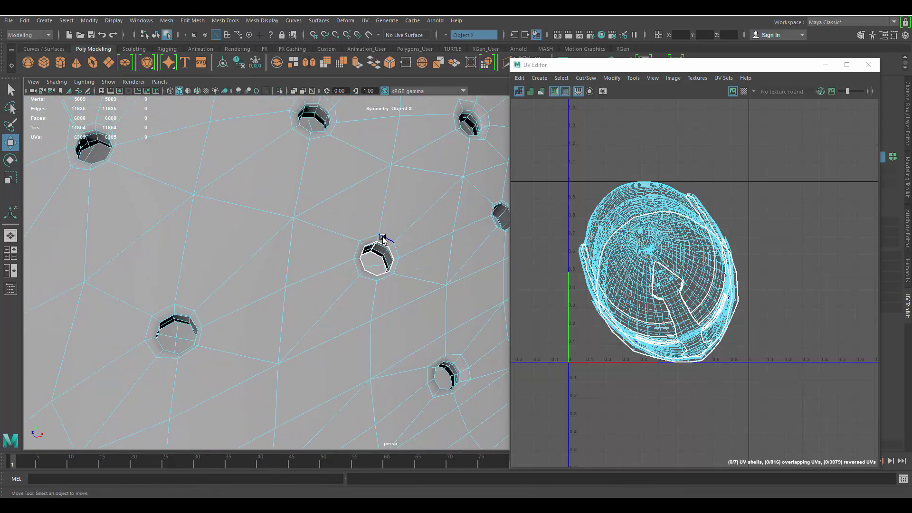
scroll(369, 252, up, 3)
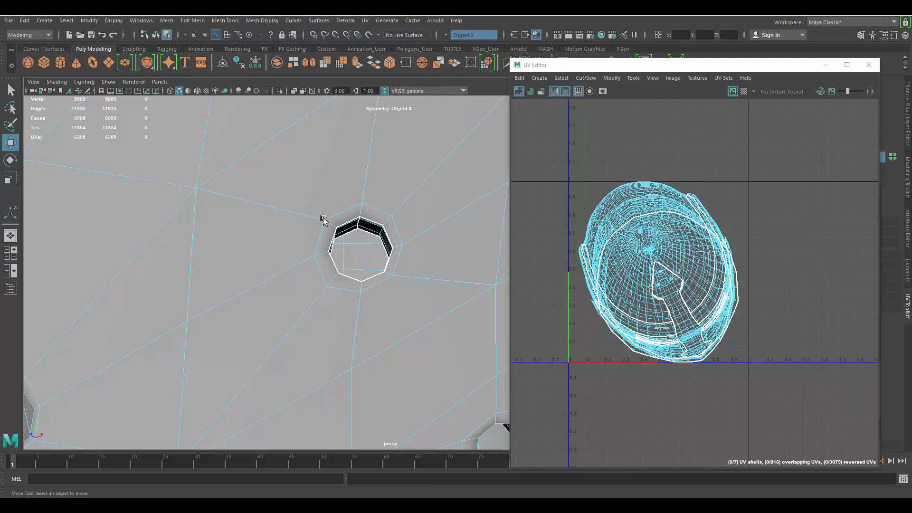
scroll(370, 244, down, 8)
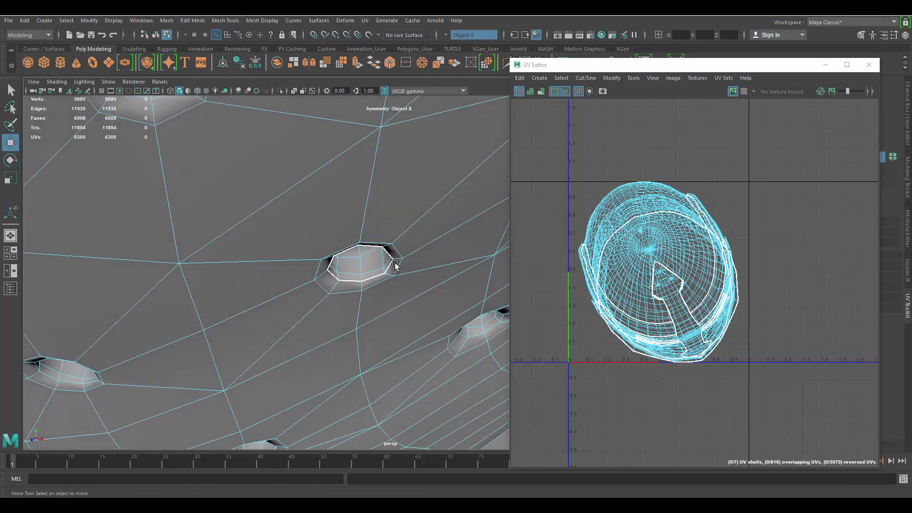
alt+right_drag(306, 213, 161, 171)
alt+drag(309, 207, 350, 217)
alt+right_drag(350, 217, 212, 159)
alt+drag(211, 159, 267, 194)
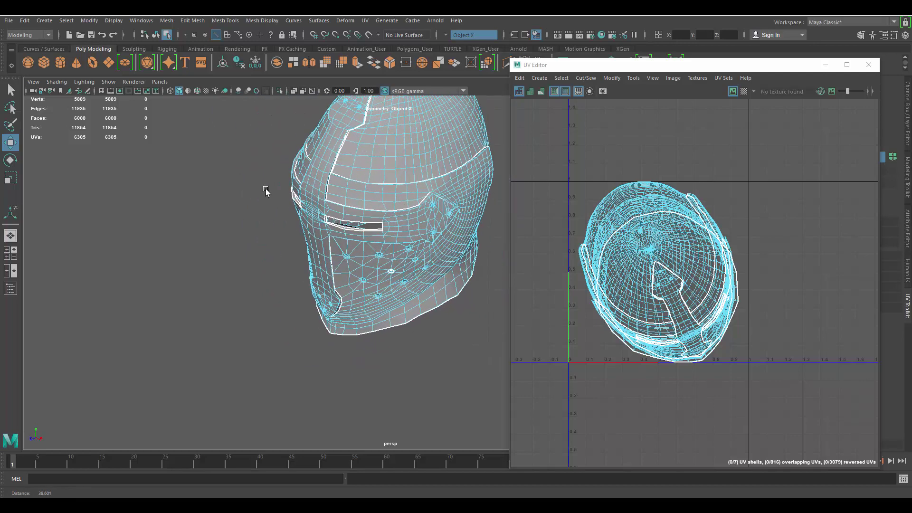
scroll(380, 237, up, 10)
alt+right_drag(608, 325, 616, 328)
alt+drag(365, 267, 373, 184)
alt+drag(375, 251, 374, 273)
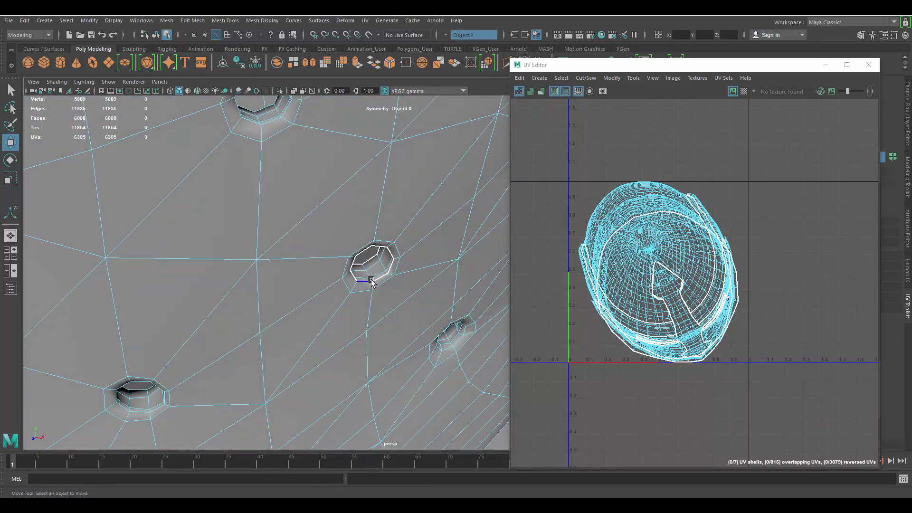
Step: Cut the UVs along the outer rim and inner edge loop of the breathing hole just above the cut one
alt+middle_drag(329, 209, 385, 299)
alt+drag(385, 299, 378, 241)
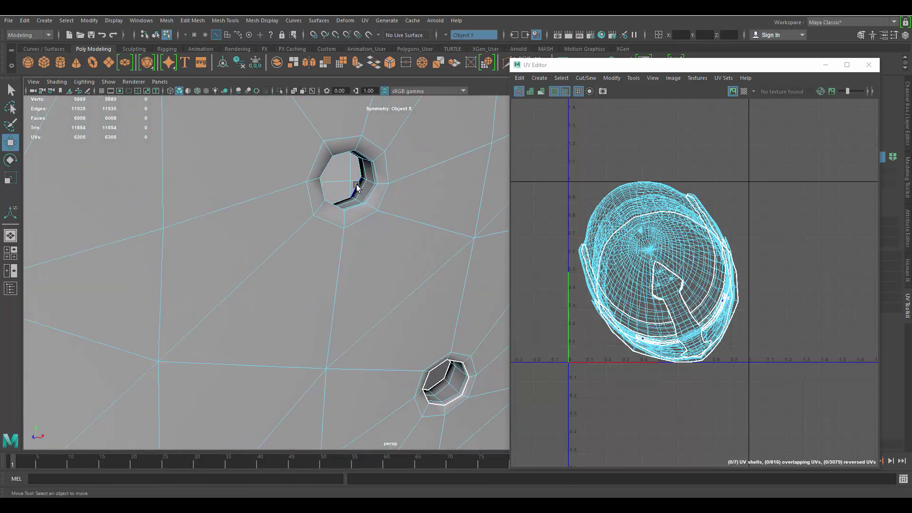
double_click(357, 186)
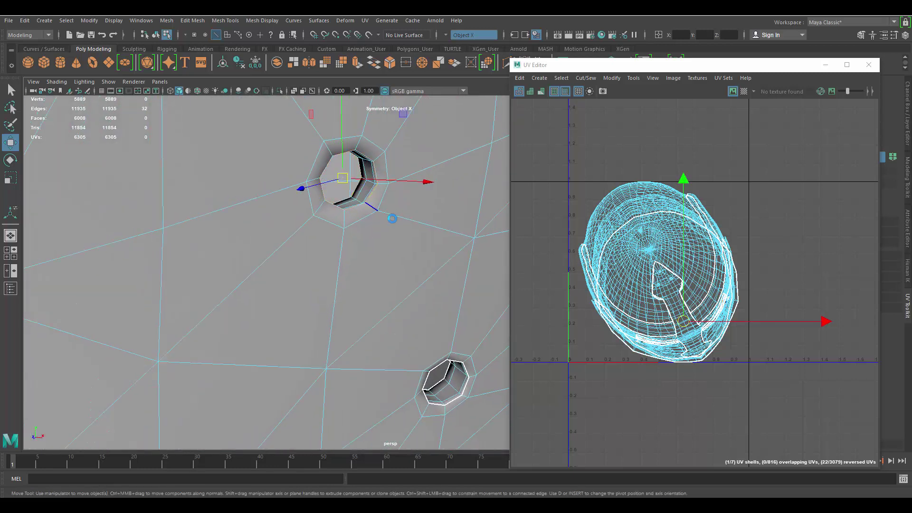
alt+drag(356, 195, 389, 153)
Step: Select the edges running through the wall of this upper breathing hole and cut the UVs along them
double_click(375, 151)
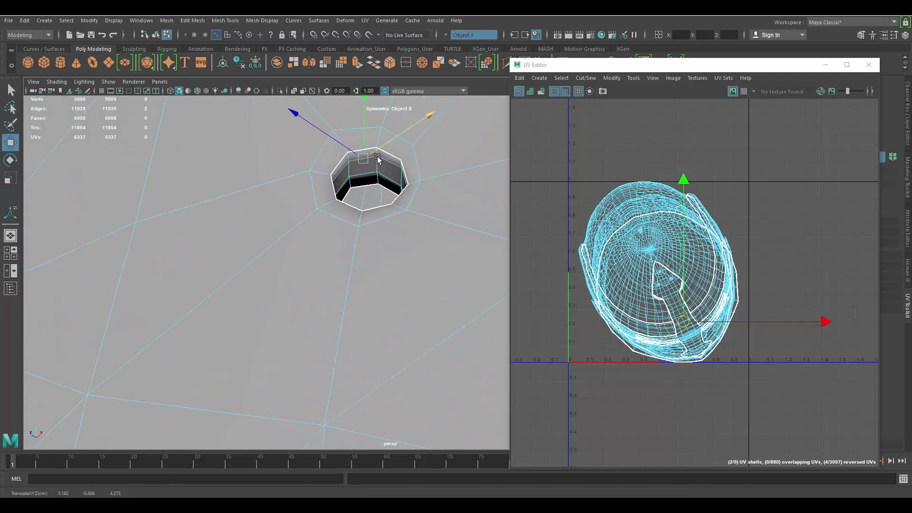
alt+middle_drag(374, 158, 383, 187)
scroll(385, 161, up, 4)
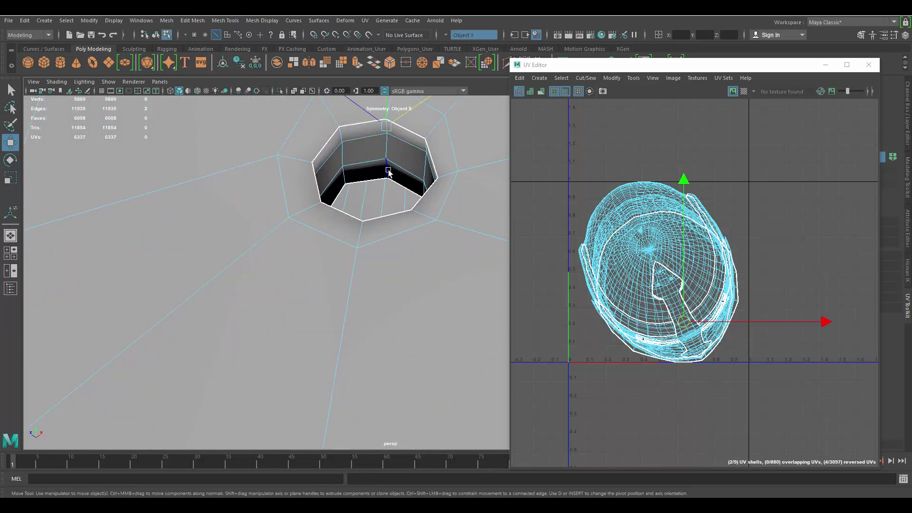
key(shift+x)
Step: Cut the UVs along the rim and inner loops and across the wall of the frontmost upper breathing hole
scroll(427, 194, down, 5)
alt+middle_drag(355, 288, 445, 202)
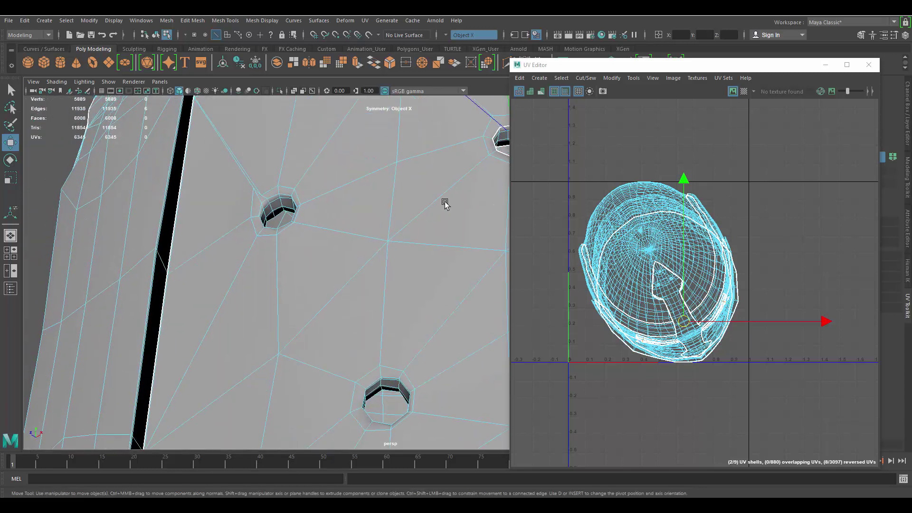
alt+drag(446, 202, 373, 196)
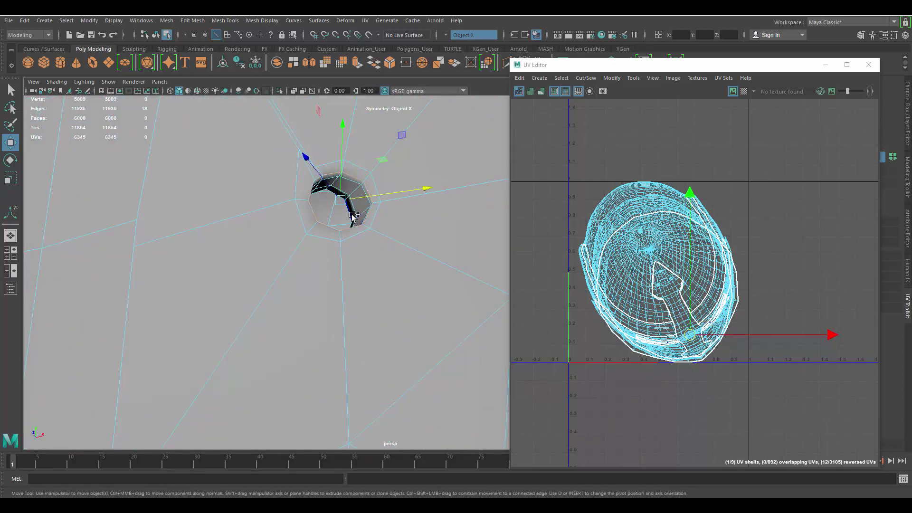
mouse_move(333, 174)
alt+mouse_down()
mouse_move(376, 173)
mouse_move(336, 177)
alt+mouse_up()
click(311, 163)
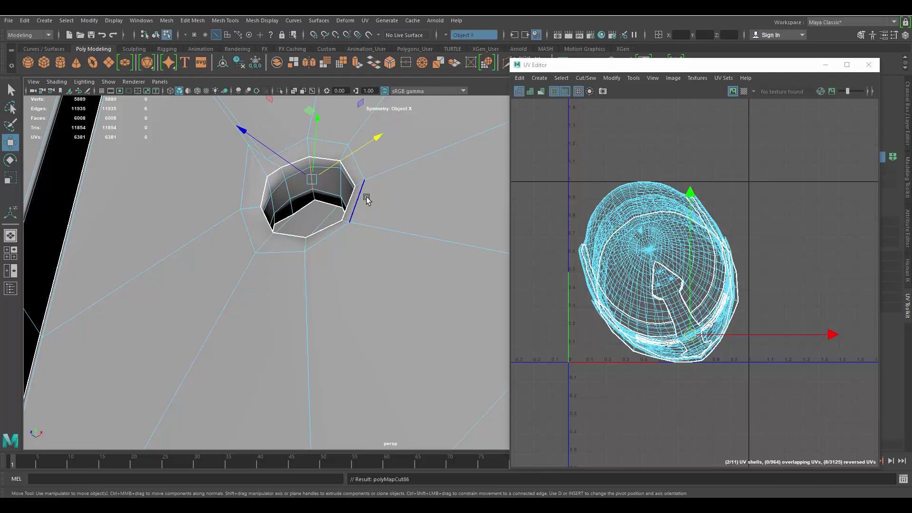
Step: Cut the UVs along the inner edge loop of the rim around the helmet's neck opening
scroll(366, 200, down, 10)
alt+middle_drag(367, 200, 324, 202)
alt+drag(409, 247, 430, 196)
alt+middle_drag(430, 195, 376, 204)
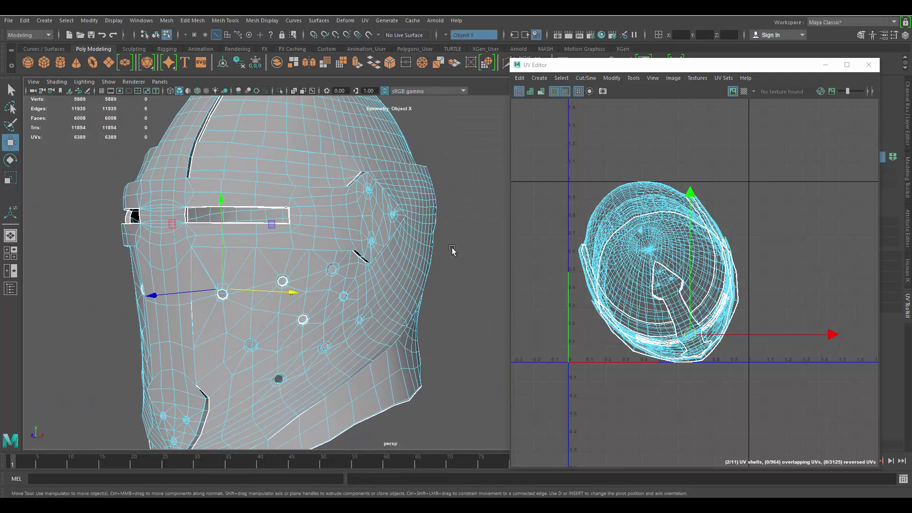
click(451, 251)
alt+drag(321, 242, 403, 253)
scroll(413, 263, up, 6)
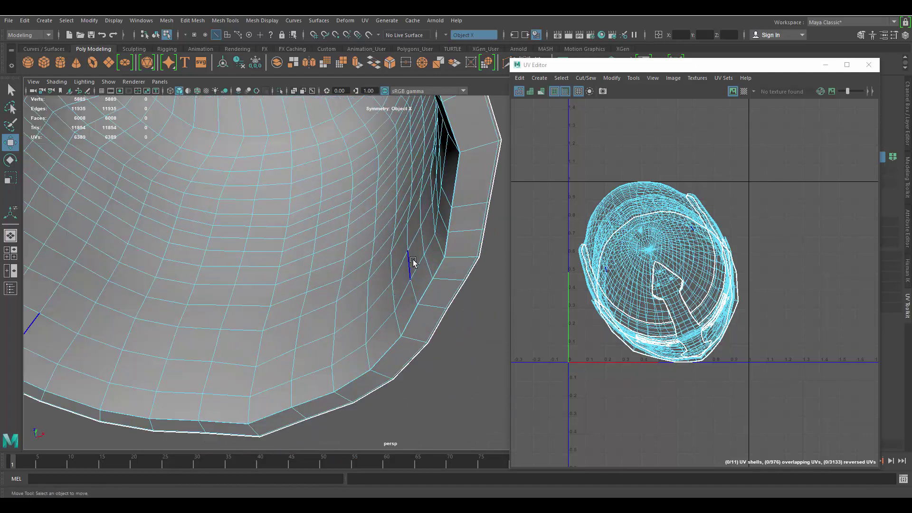
click(455, 265)
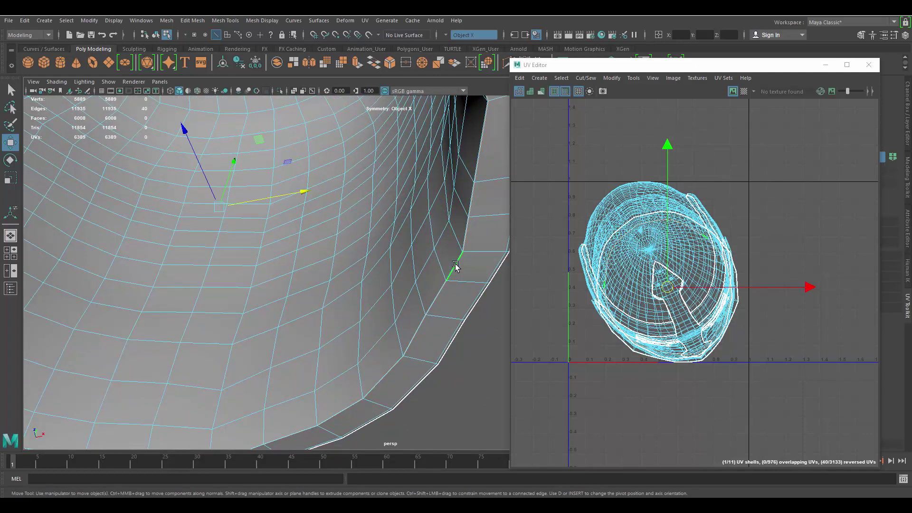
scroll(455, 269, down, 3)
click(456, 311)
scroll(449, 299, down, 2)
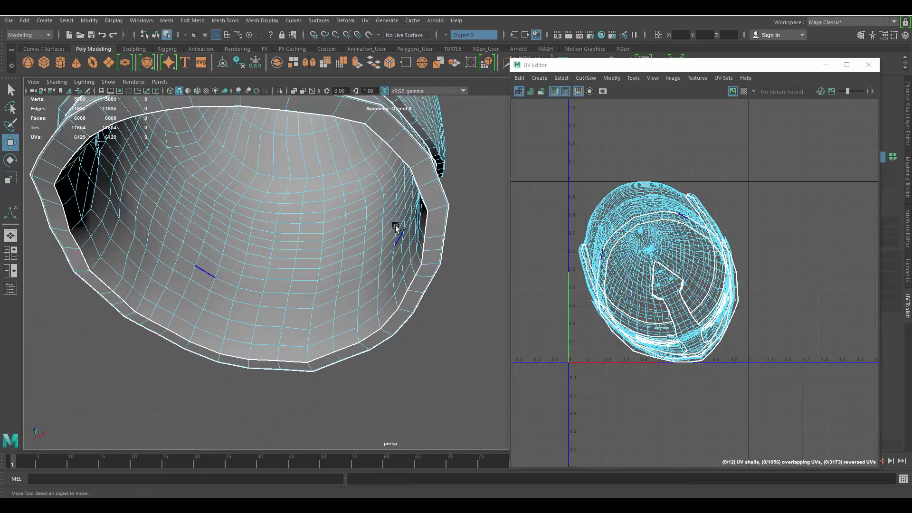
Step: Cut the UVs along the outer and inner loops and across the wall of the breathing hole below the frontmost one
alt+drag(397, 228, 388, 255)
alt+middle_drag(388, 254, 394, 214)
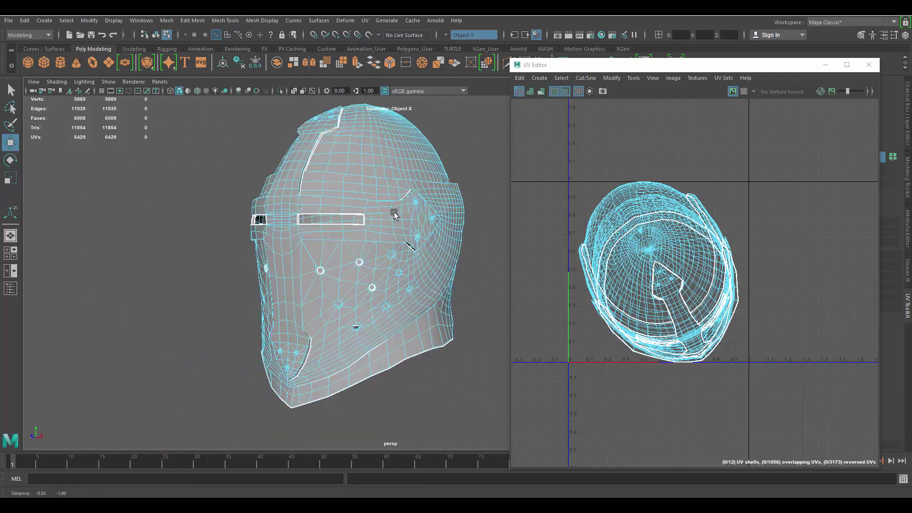
scroll(390, 217, up, 5)
scroll(389, 218, up, 8)
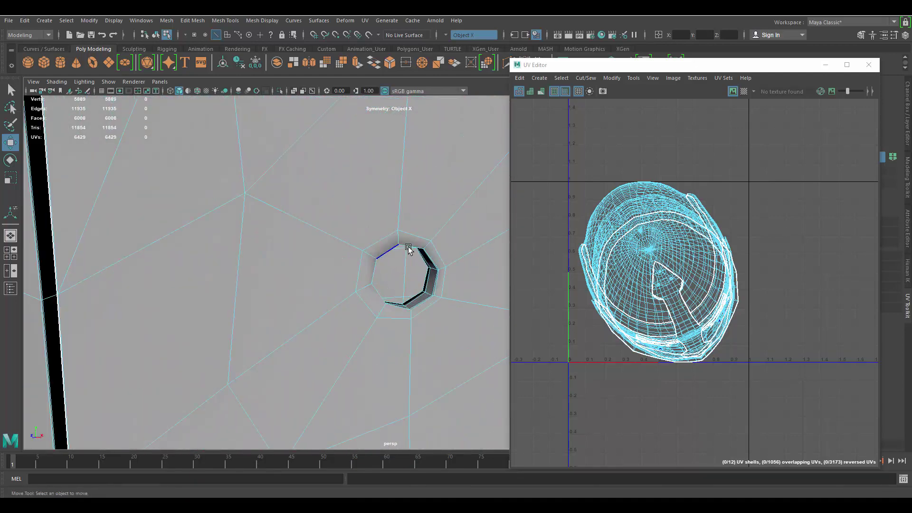
double_click(411, 244)
key(f)
alt+drag(467, 315, 265, 341)
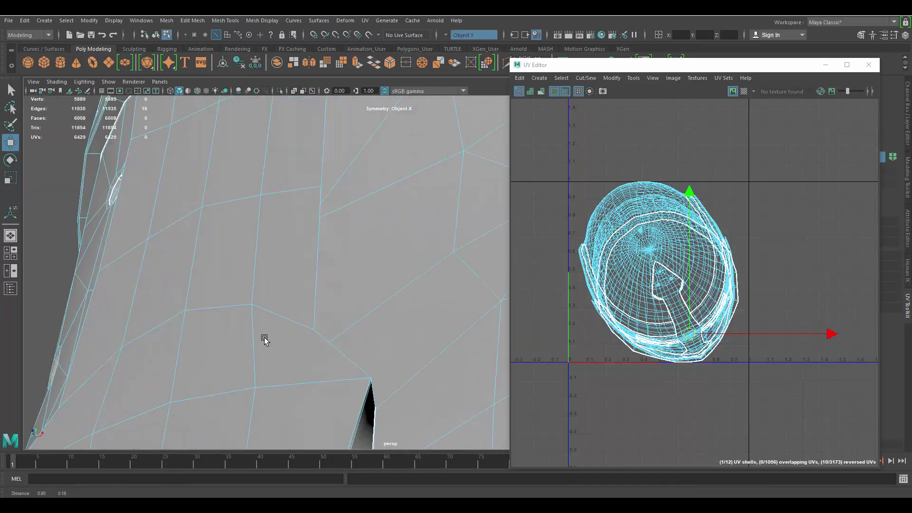
alt+middle_drag(264, 341, 291, 292)
key(f)
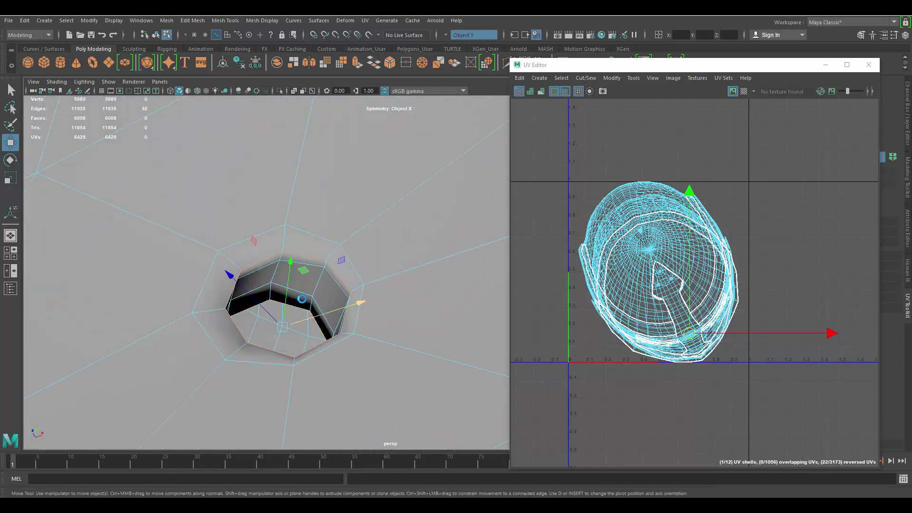
click(282, 257)
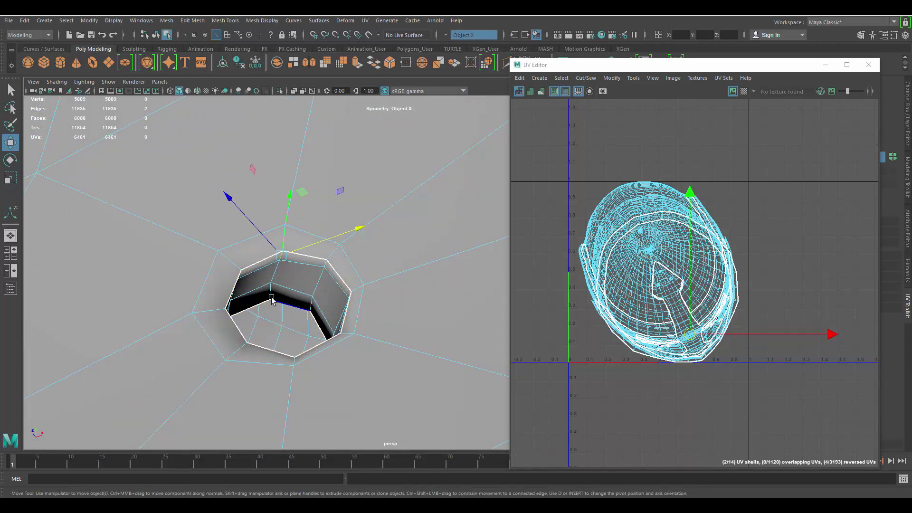
scroll(344, 288, down, 4)
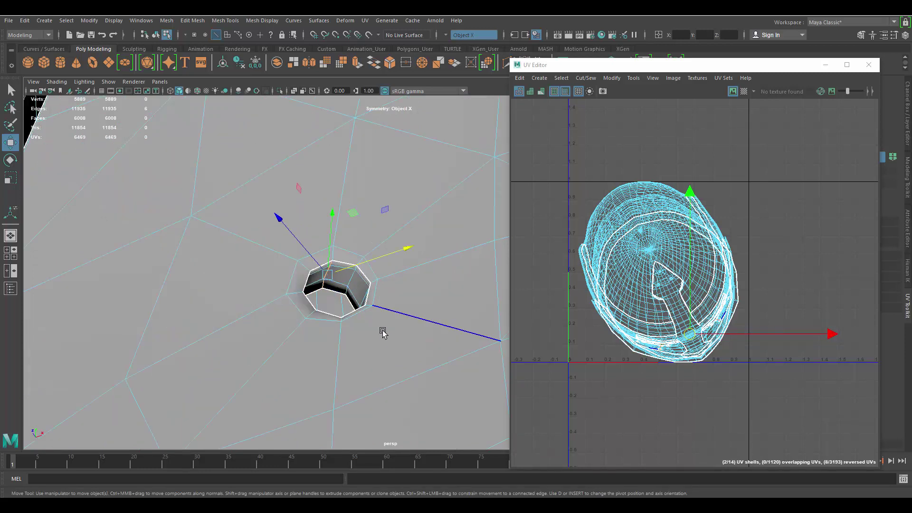
Step: Delete all construction history in the scene
scroll(310, 261, down, 2)
alt+middle_drag(380, 332, 346, 224)
scroll(361, 238, up, 1)
alt+middle_drag(396, 259, 376, 228)
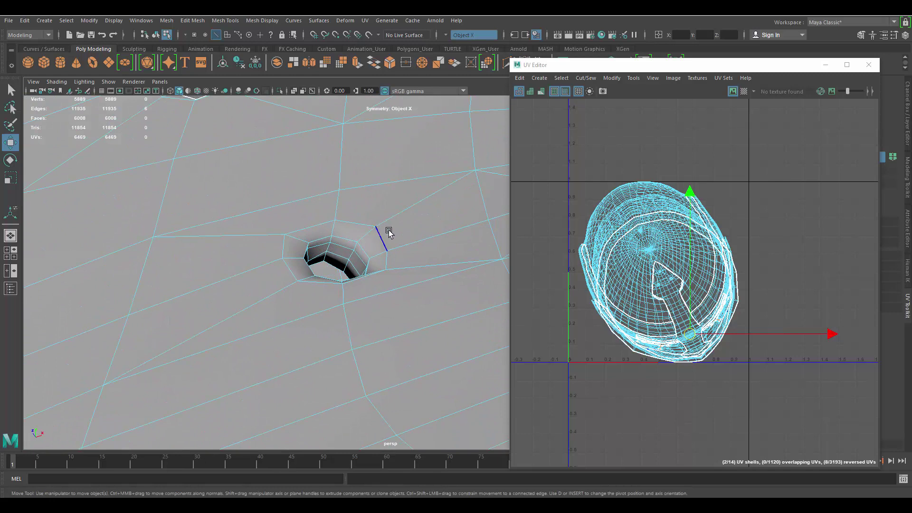
alt+drag(383, 230, 316, 183)
key(space)
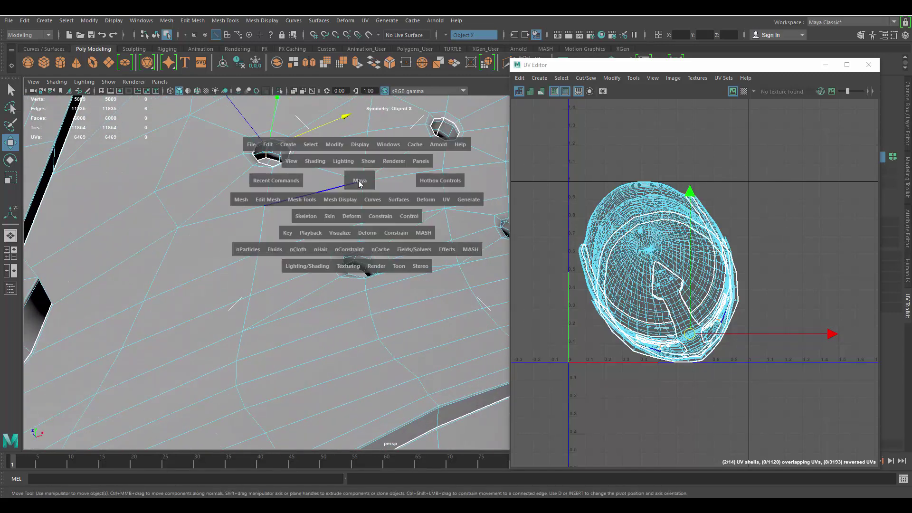
click(268, 145)
mouse_move(332, 268)
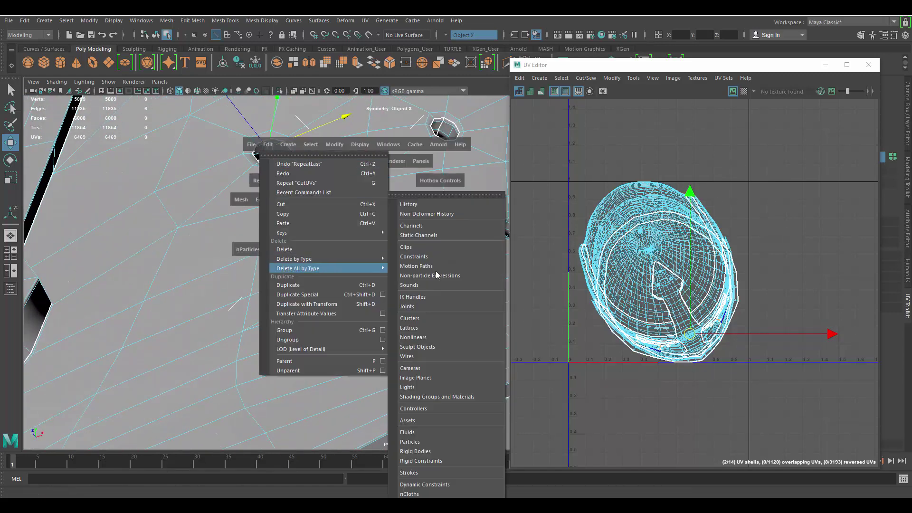
click(421, 205)
Step: Select the outer rim and inner edge loop of the lowest breathing hole and cut the UVs along them
scroll(381, 283, up, 10)
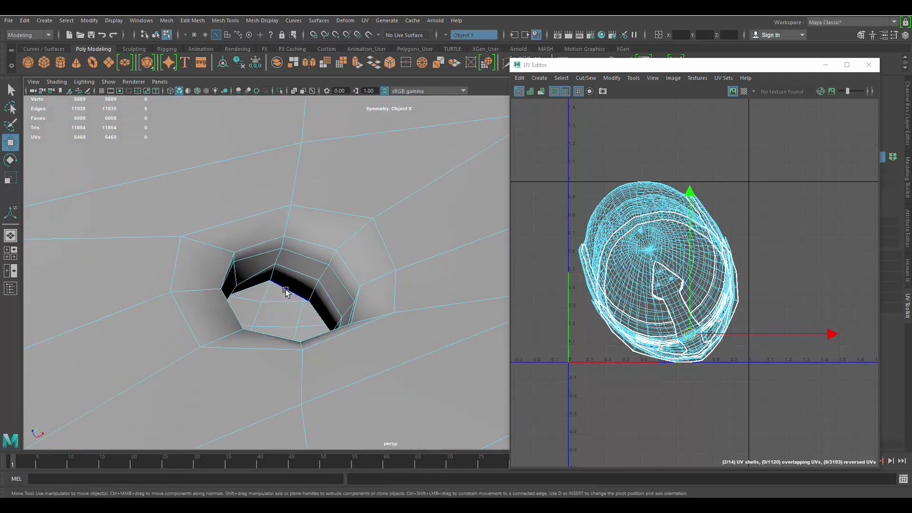
double_click(285, 291)
shift+double_click(318, 244)
shift+right_click(362, 209)
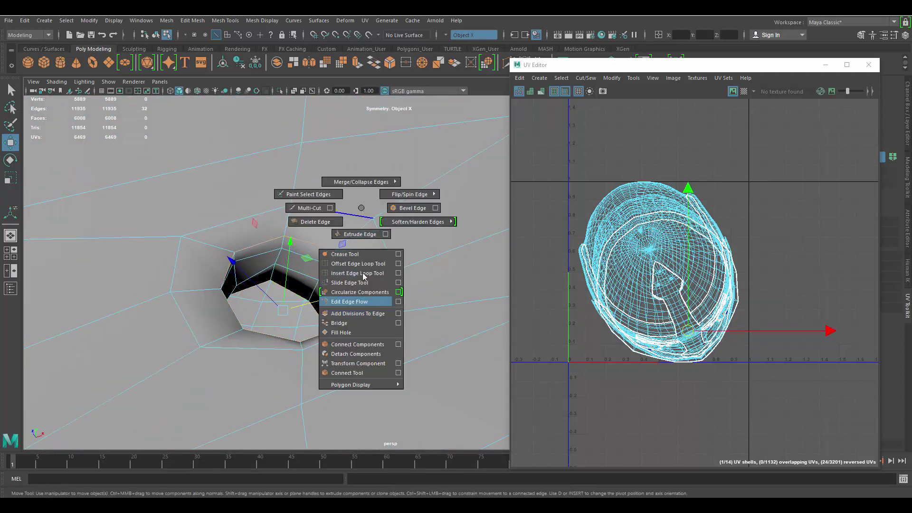
shift+right_click(699, 210)
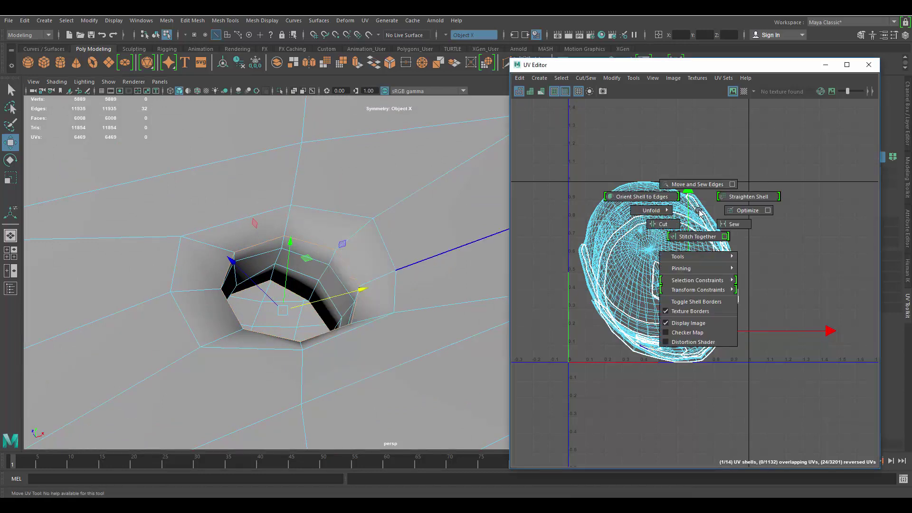
click(646, 223)
Step: Cut the UVs across the lowest breathing hole's wall, along the edges joining its two loops
alt+drag(322, 252, 337, 223)
click(336, 218)
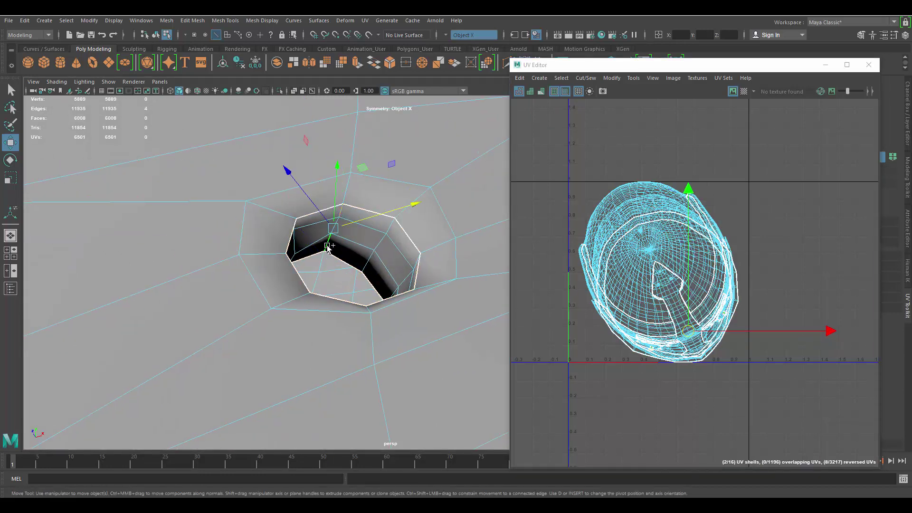
key(g)
Step: Cut the UVs along the rim and inner loops and across the wall of the lower breathing hole behind the lowest one
alt+right_drag(394, 240, 290, 259)
alt+middle_drag(409, 300, 319, 318)
alt+right_drag(320, 318, 546, 275)
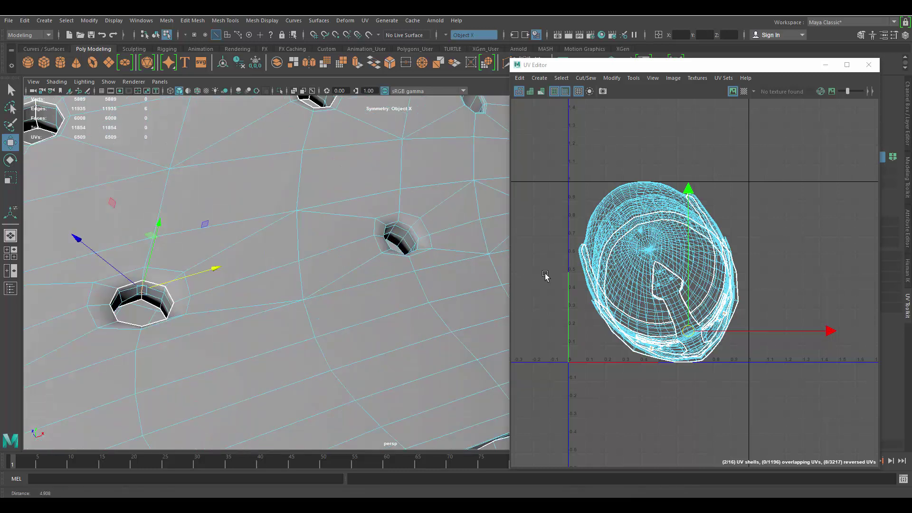
alt+middle_drag(393, 190, 384, 227)
scroll(384, 226, up, 4)
double_click(375, 265)
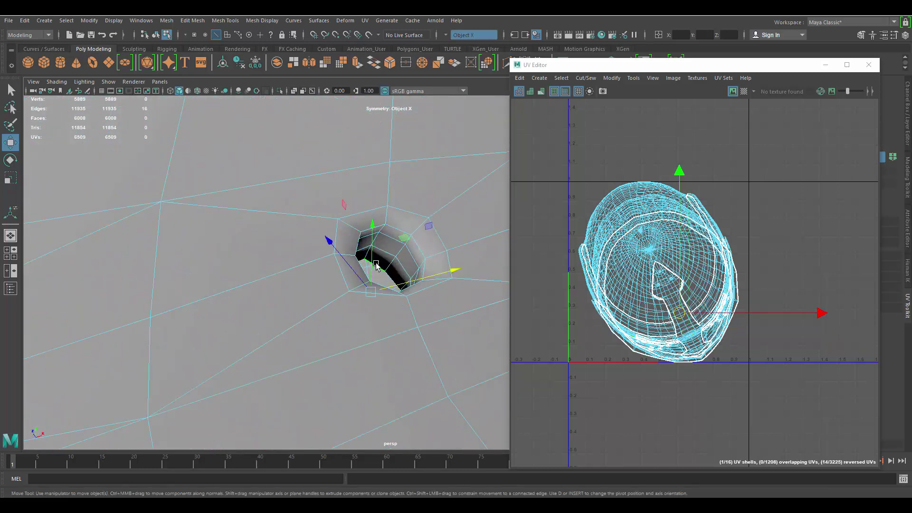
shift+double_click(401, 227)
alt+drag(422, 269, 428, 279)
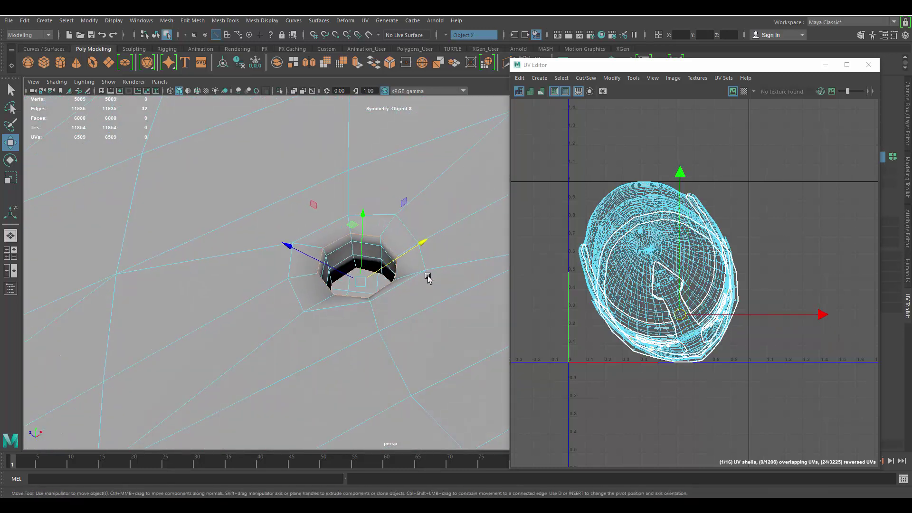
click(351, 238)
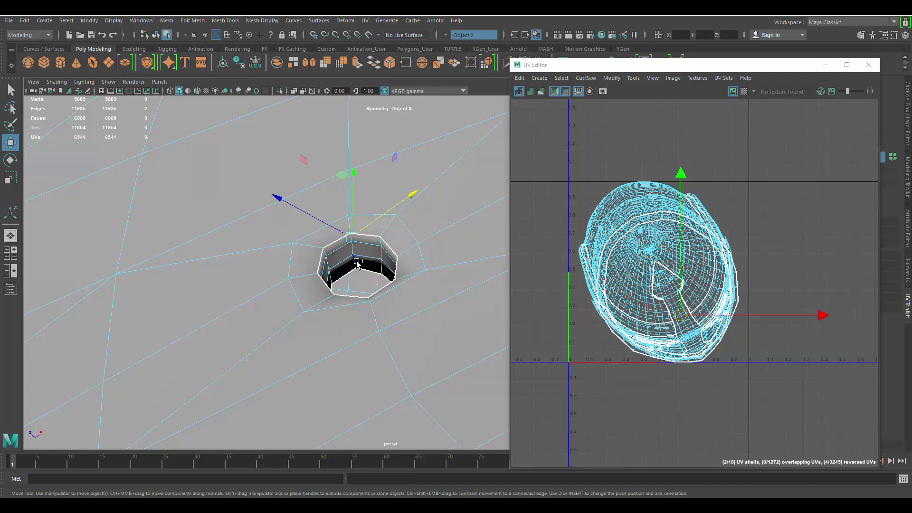
Step: Cut the UVs along the rim and inner loops and across the wall of the lowest breathing hole in the rearmost row
scroll(383, 240, down, 5)
alt+middle_drag(365, 195, 245, 293)
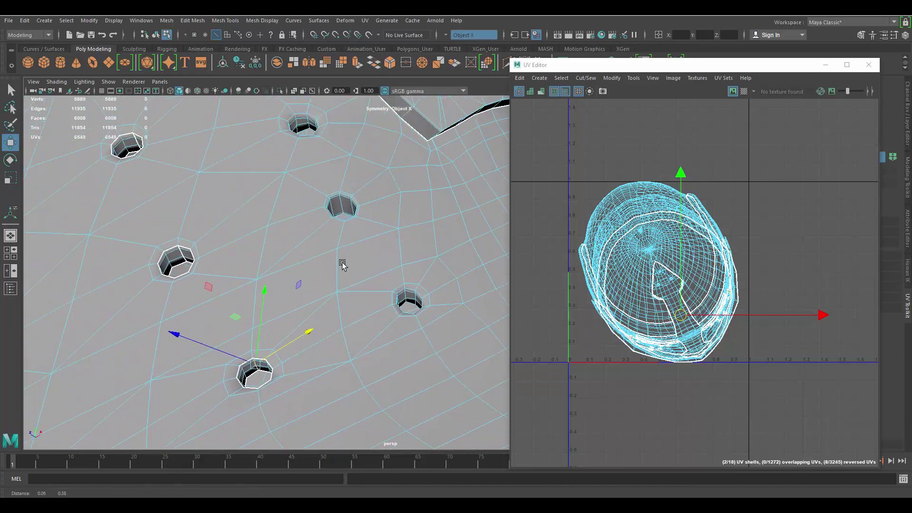
scroll(414, 317, up, 4)
double_click(413, 340)
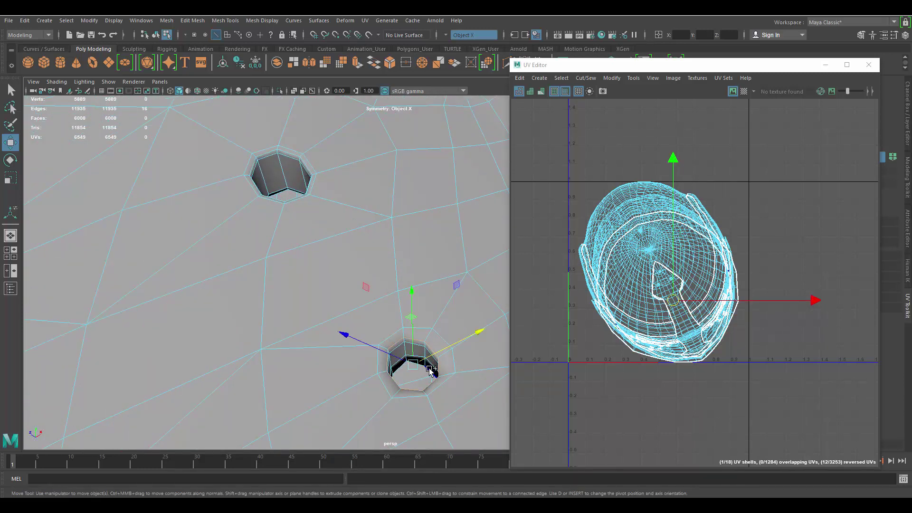
alt+middle_drag(409, 293, 352, 210)
scroll(354, 217, up, 2)
key(g)
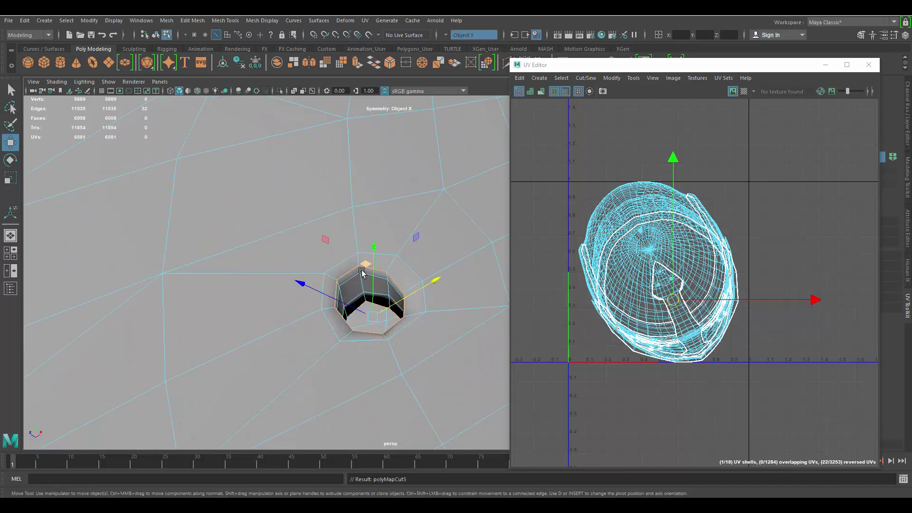
click(359, 269)
shift+double_click(365, 296)
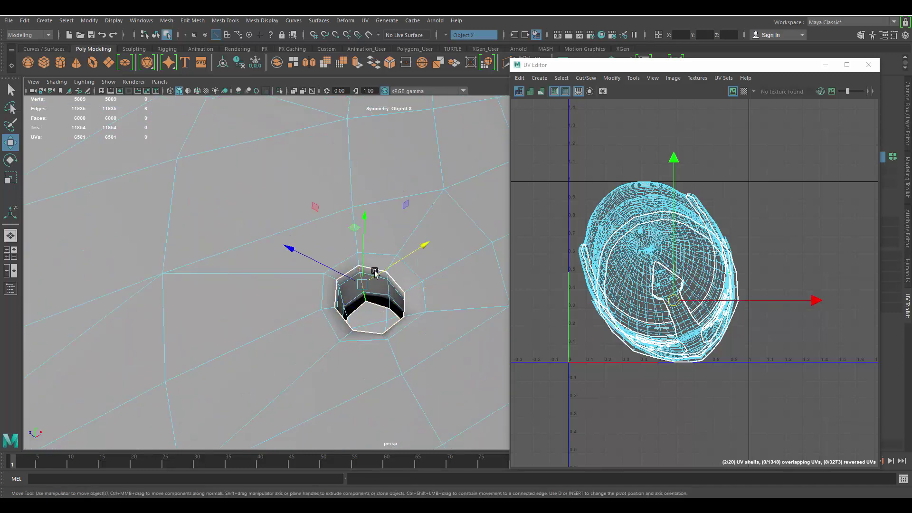
Step: Cut the UVs along the rim and inner loops and across the wall of the middle breathing hole in the rearmost row
alt+middle_drag(271, 154, 394, 315)
scroll(332, 205, up, 1)
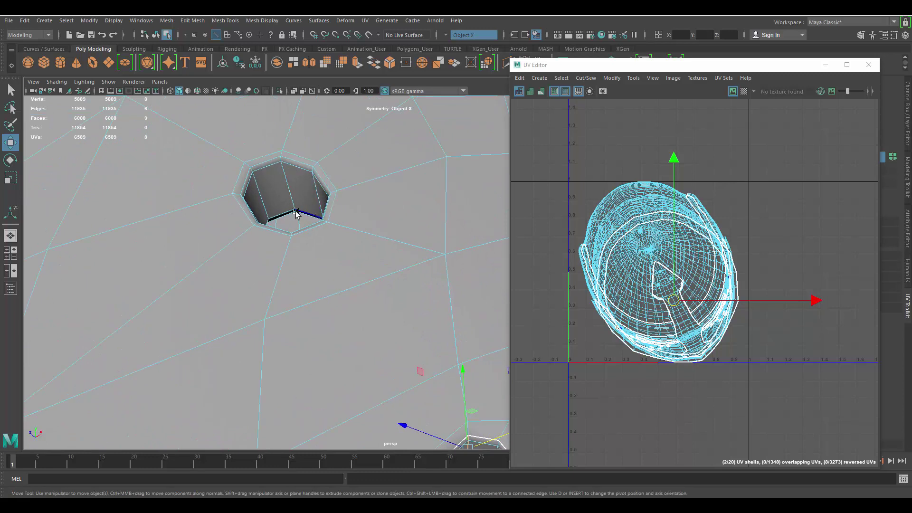
shift+double_click(285, 212)
shift+click(269, 158)
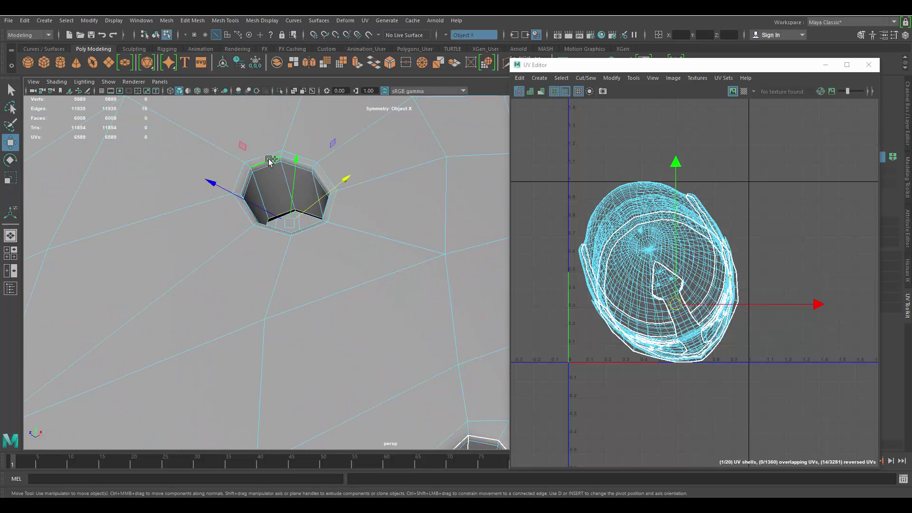
click(268, 165)
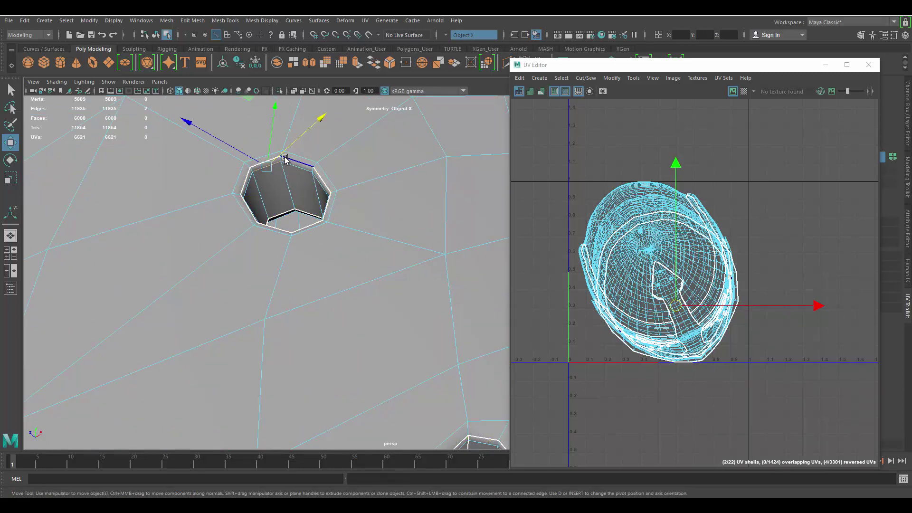
alt+drag(283, 159, 304, 206)
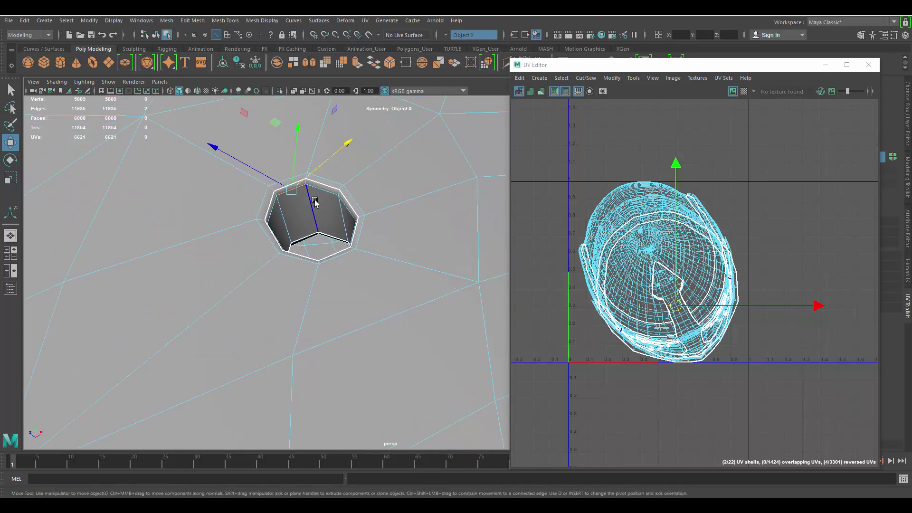
click(312, 202)
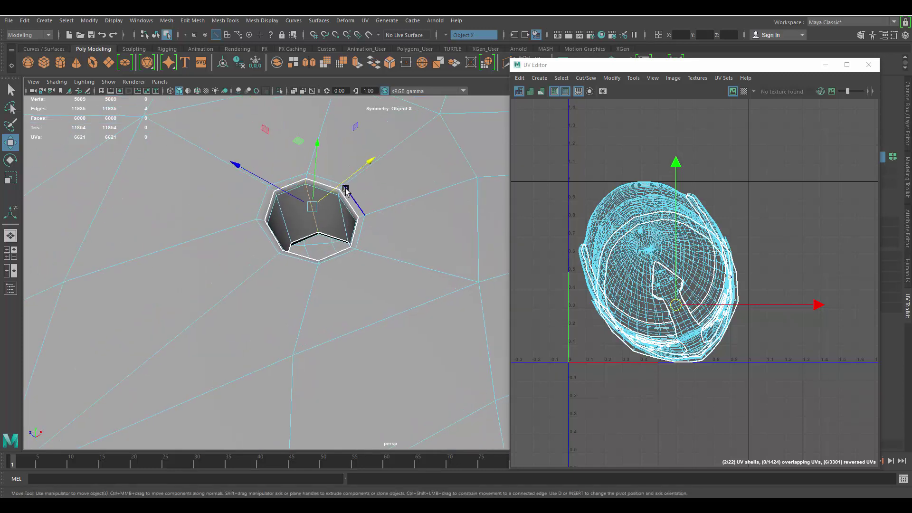
key(g)
Step: Cut the UVs along both loops and across the wall of the rearmost row's top breathing hole, then clear the selection
scroll(304, 179, down, 5)
alt+middle_drag(313, 102, 384, 246)
scroll(380, 252, up, 4)
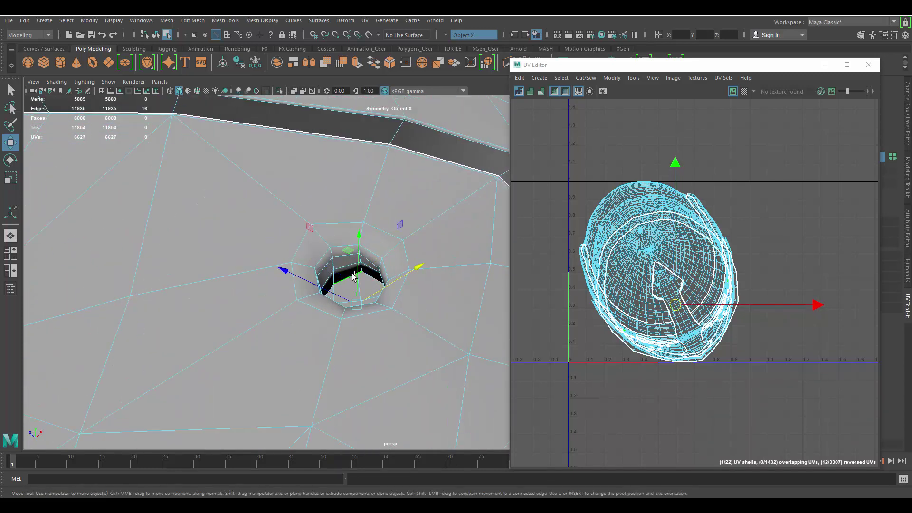
shift+double_click(340, 246)
click(359, 254)
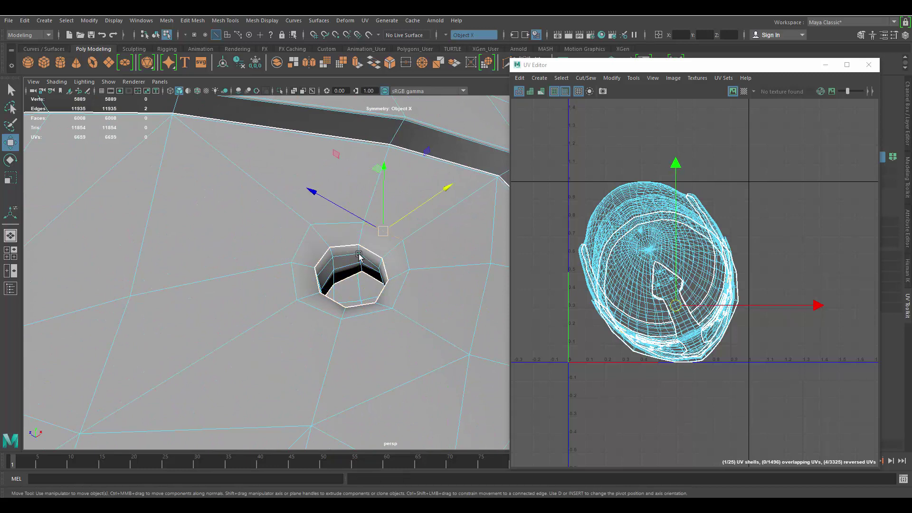
click(361, 247)
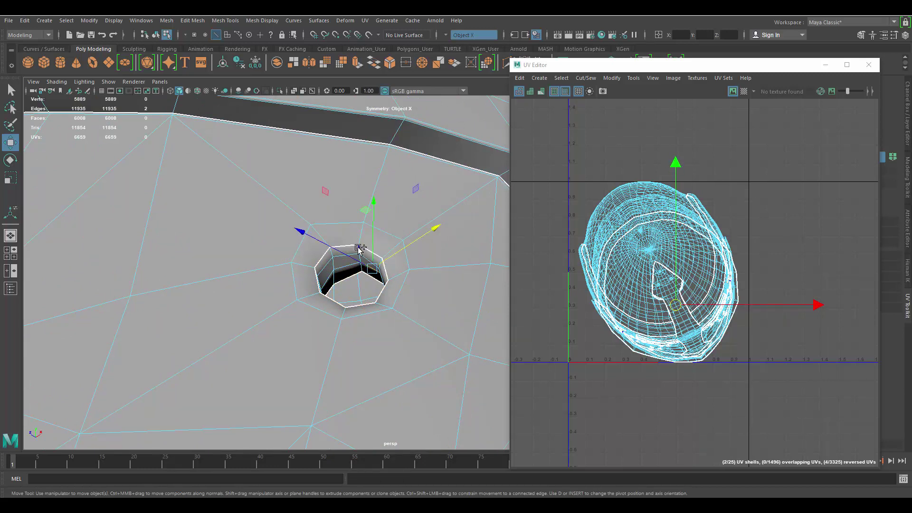
click(360, 268)
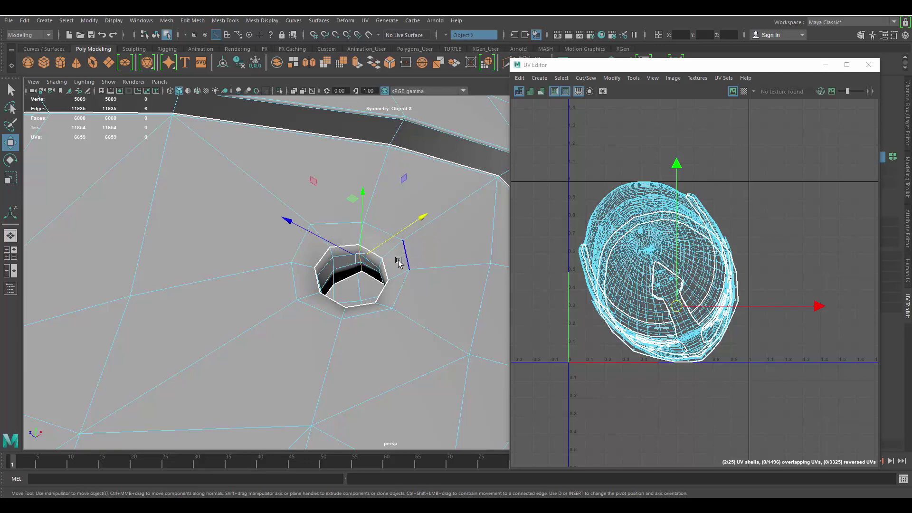
scroll(328, 194, down, 12)
click(460, 167)
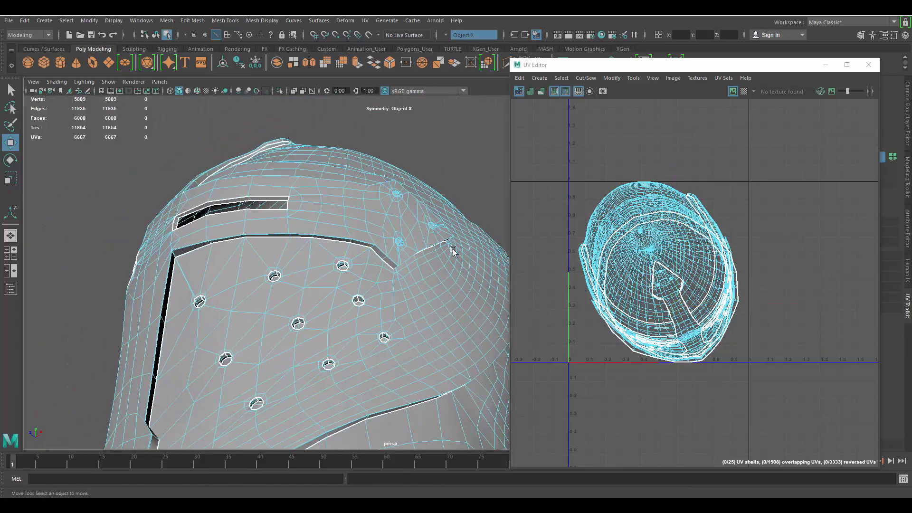
Step: Inspect the seams around the helmet from the side, front and top, including the crown above the front plate
alt+drag(449, 250, 428, 283)
scroll(367, 220, down, 5)
alt+middle_drag(366, 218, 368, 233)
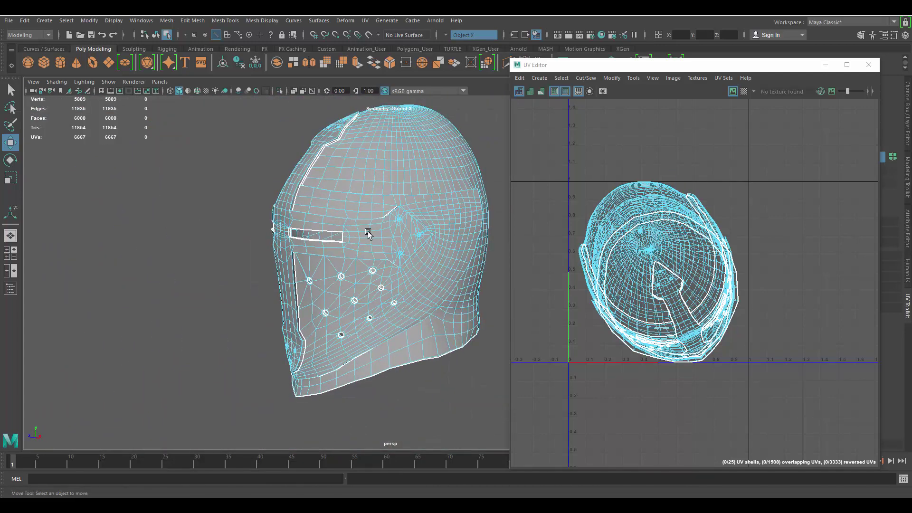
alt+drag(351, 252, 391, 269)
alt+middle_drag(306, 240, 332, 267)
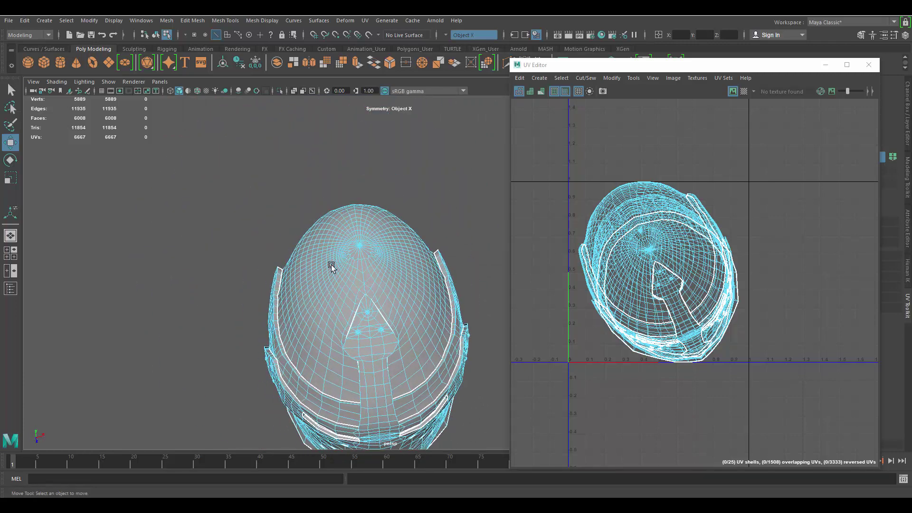
mouse_move(332, 266)
alt+right_down()
mouse_move(389, 266)
mouse_move(316, 266)
alt+right_up()
alt+drag(430, 287, 349, 260)
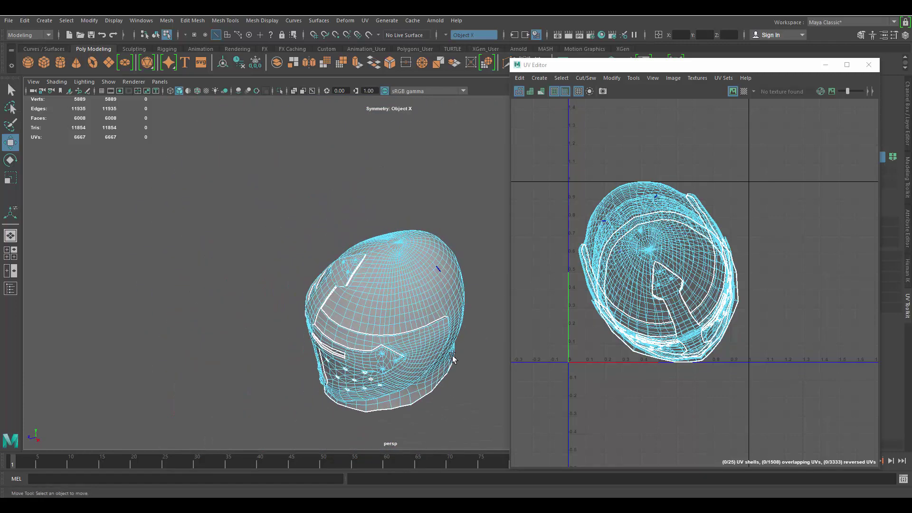
alt+drag(364, 318, 432, 286)
alt+middle_drag(379, 210, 372, 244)
alt+right_drag(364, 273, 439, 285)
Step: Cut the UVs along the centre edges joining the crown's pole to the tip of the front plate
click(313, 270)
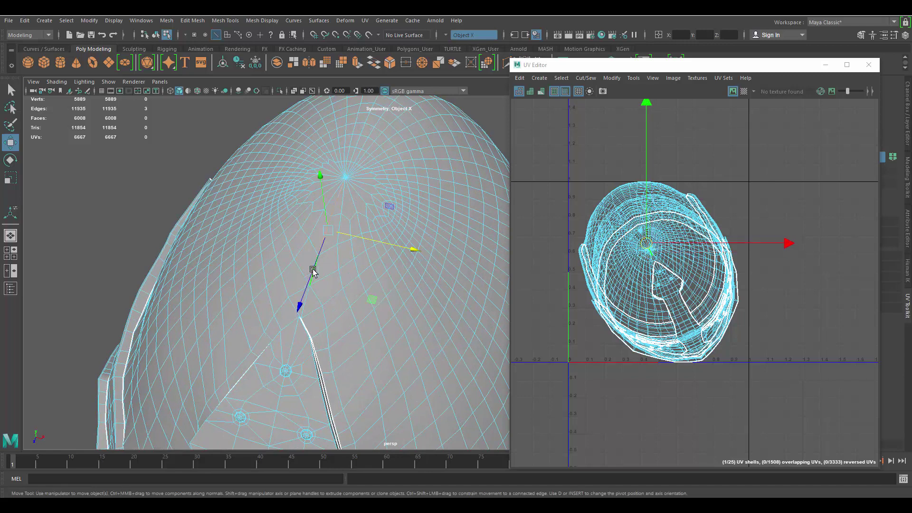
alt+drag(312, 269, 247, 244)
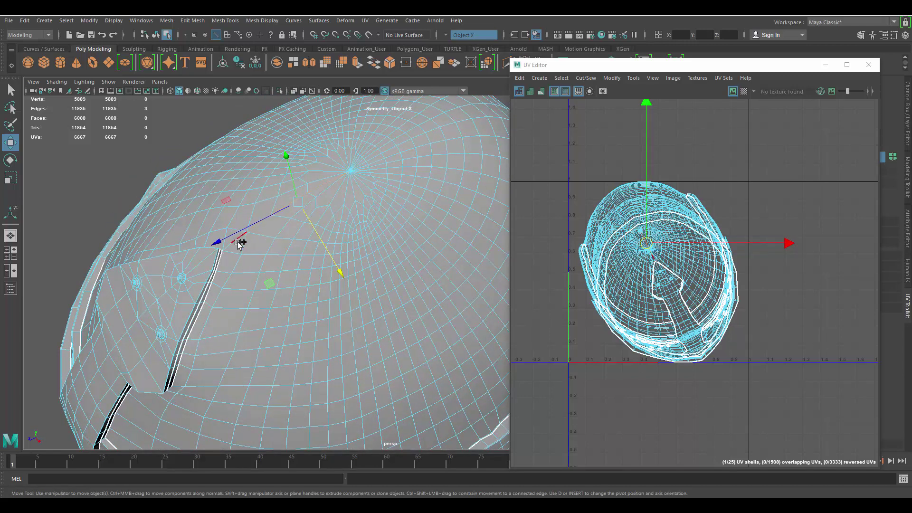
shift+click(238, 241)
alt+middle_drag(280, 235, 290, 224)
alt+right_drag(290, 224, 361, 233)
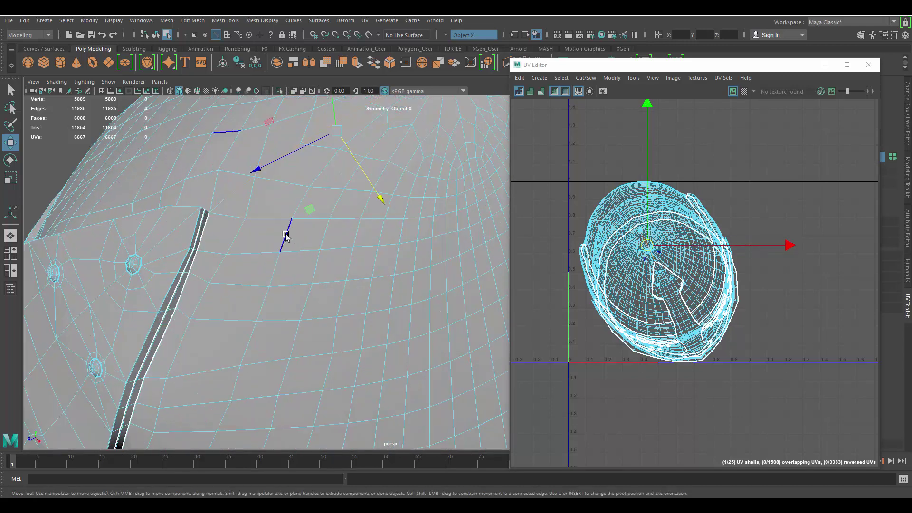
shift+click(215, 204)
key(shift+x)
Step: Cut the UVs along the centre edge loop running from the crown's pole down the back of the helmet
scroll(419, 157, down, 5)
alt+drag(420, 158, 352, 260)
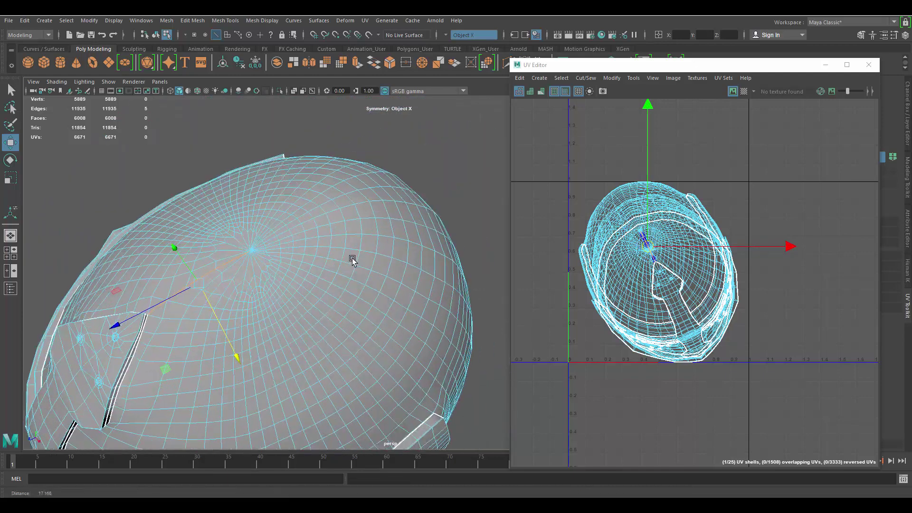
alt+right_drag(352, 260, 242, 223)
double_click(238, 230)
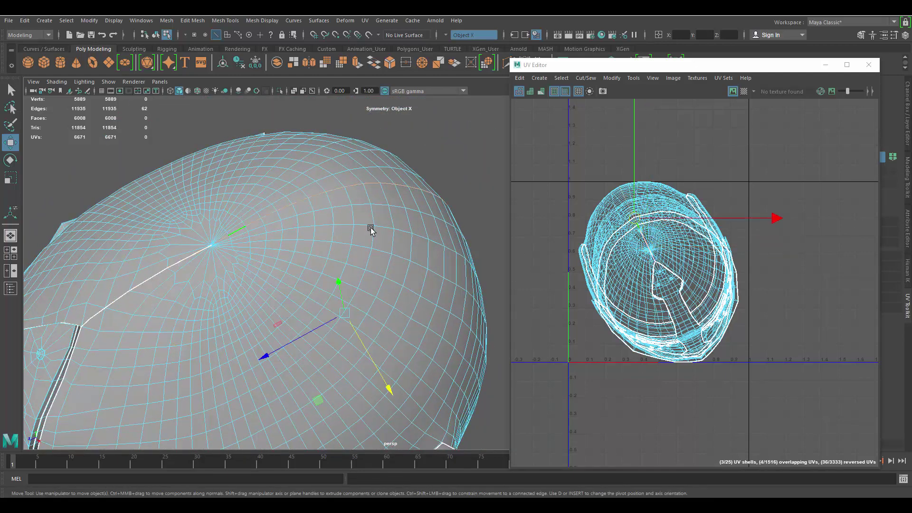
scroll(372, 230, down, 5)
alt+drag(373, 230, 437, 252)
scroll(421, 198, down, 3)
click(432, 198)
Step: Move the UV Editor window aside to expose the UV Toolkit and switch the helmet to UV selection
drag(710, 70, 597, 73)
alt+right_drag(567, 203, 525, 219)
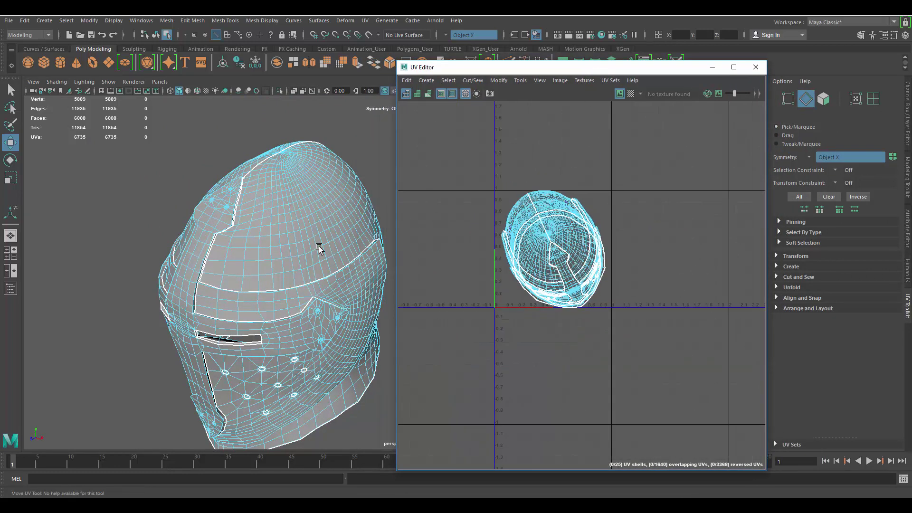
alt+drag(318, 246, 295, 210)
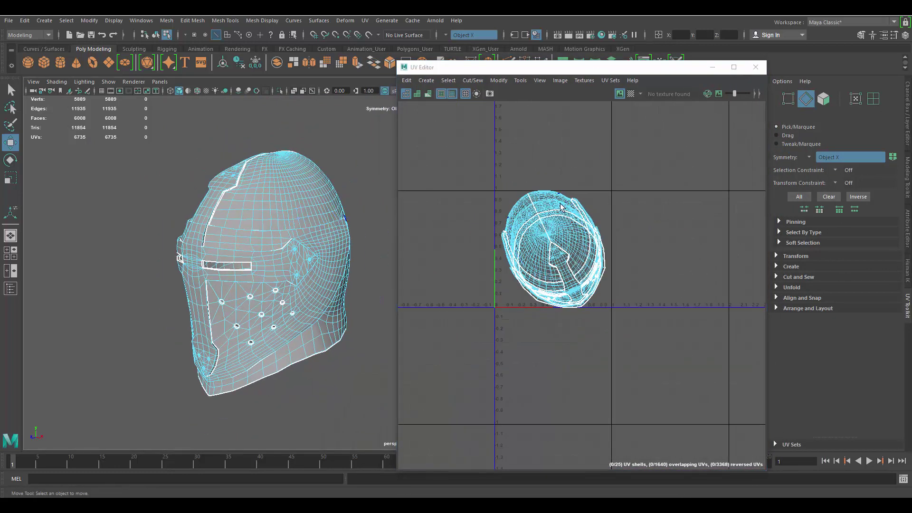
right_drag(482, 193, 556, 180)
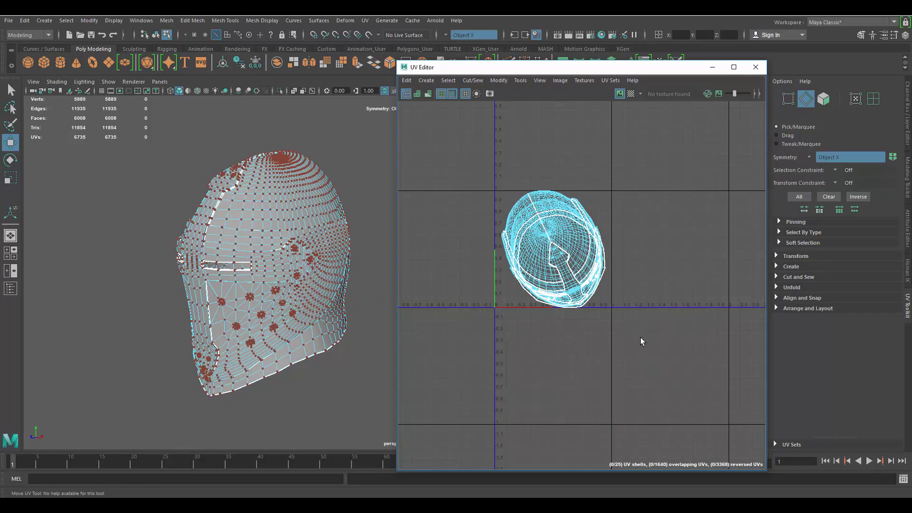
scroll(523, 204, up, 2)
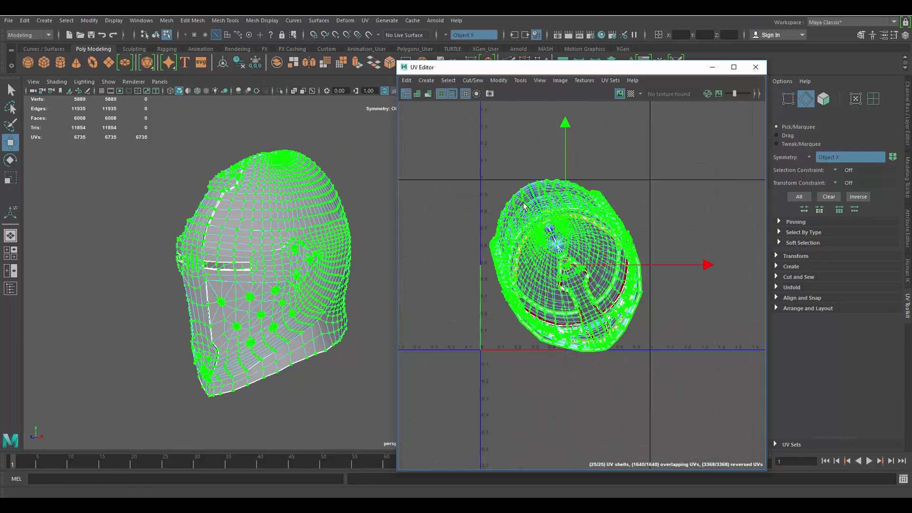
scroll(609, 145, down, 2)
scroll(609, 259, up, 3)
alt+middle_drag(658, 148, 667, 182)
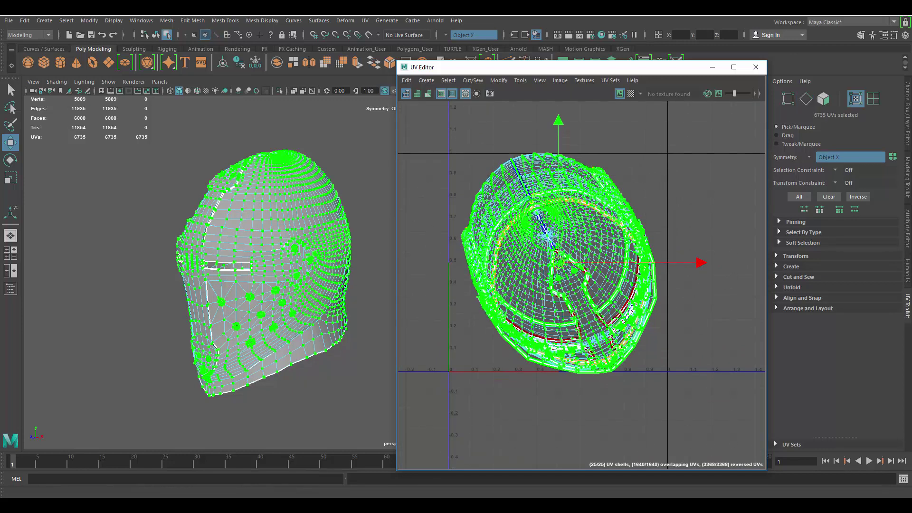
Step: Clear the full UV selection and select only the UV shell covering the crown and back of the helmet
click(639, 505)
click(590, 464)
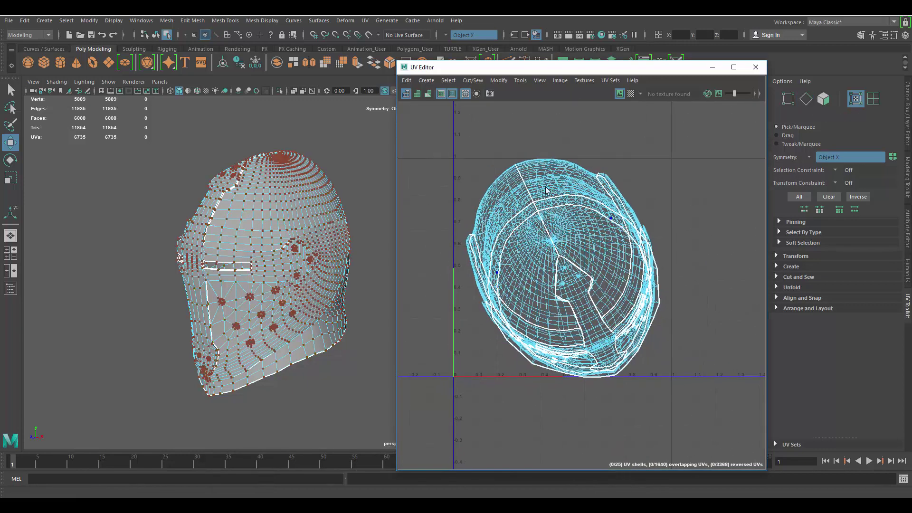
click(549, 231)
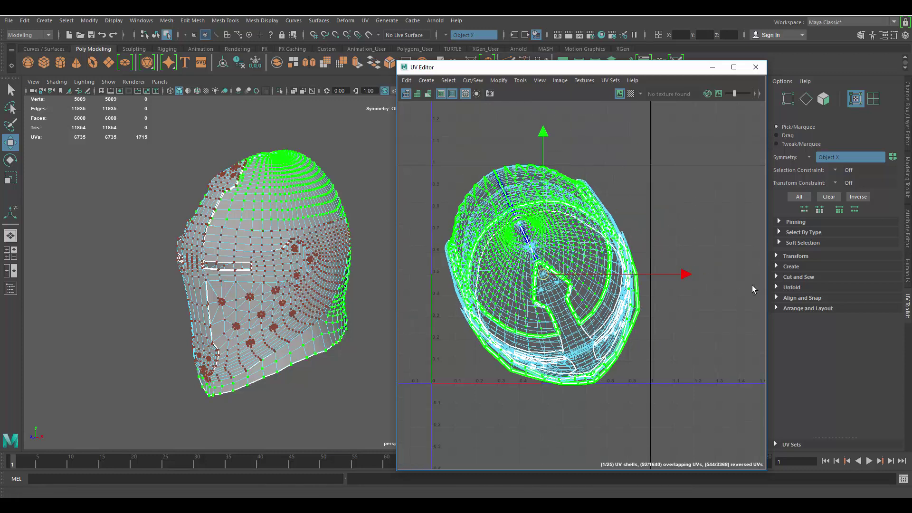
key(space)
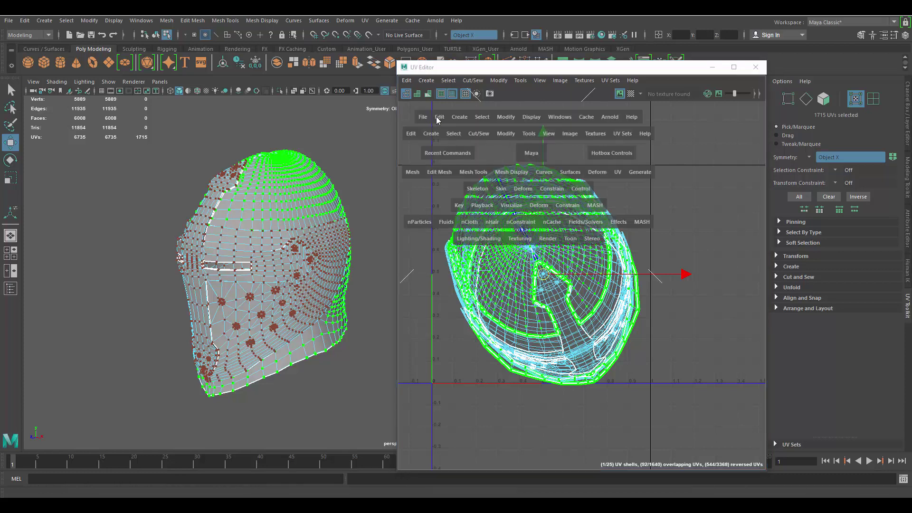
click(438, 118)
mouse_move(478, 241)
click(632, 205)
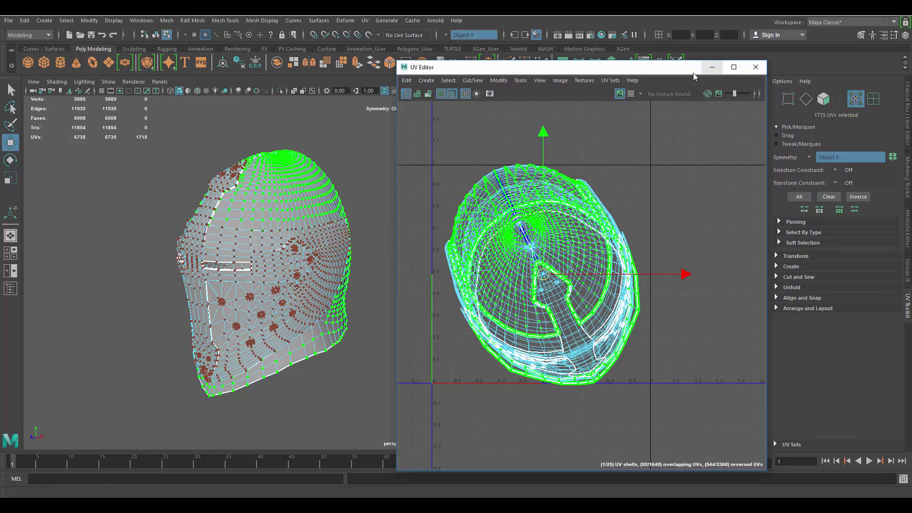
Step: Show the toolkit's Unfold options and unfold the selected crown and back shell
drag(694, 73, 661, 71)
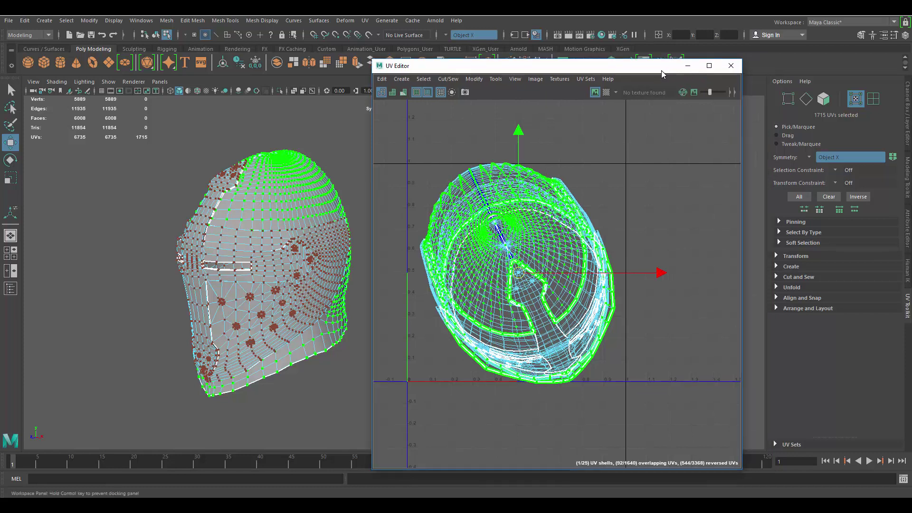
click(779, 288)
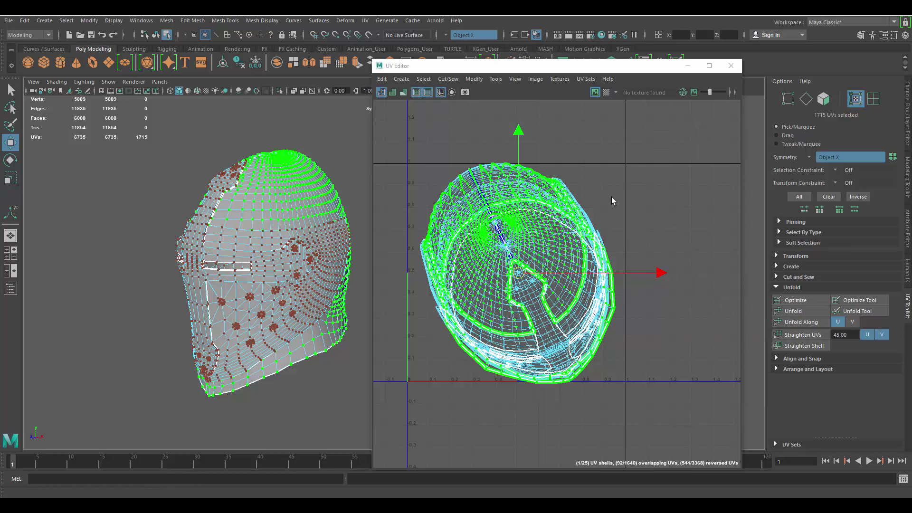
key(ctrl+u)
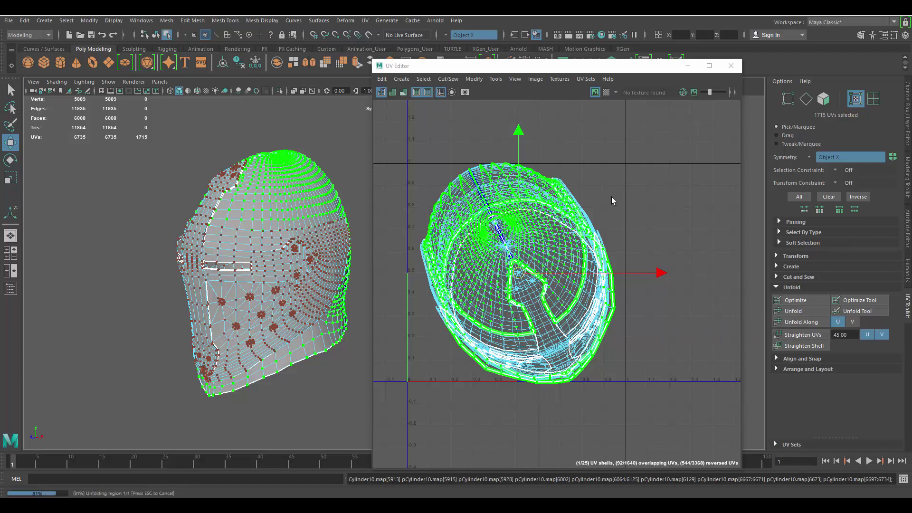
scroll(571, 246, down, 1)
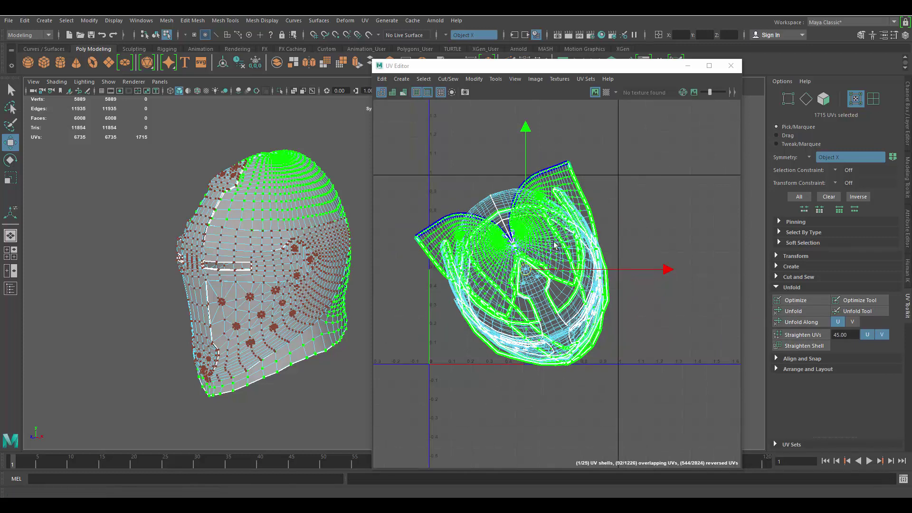
Step: Move the crown and back UV shell clear of the other shells and rotate it so it stands upright
drag(526, 269, 708, 156)
alt+middle_drag(708, 156, 607, 217)
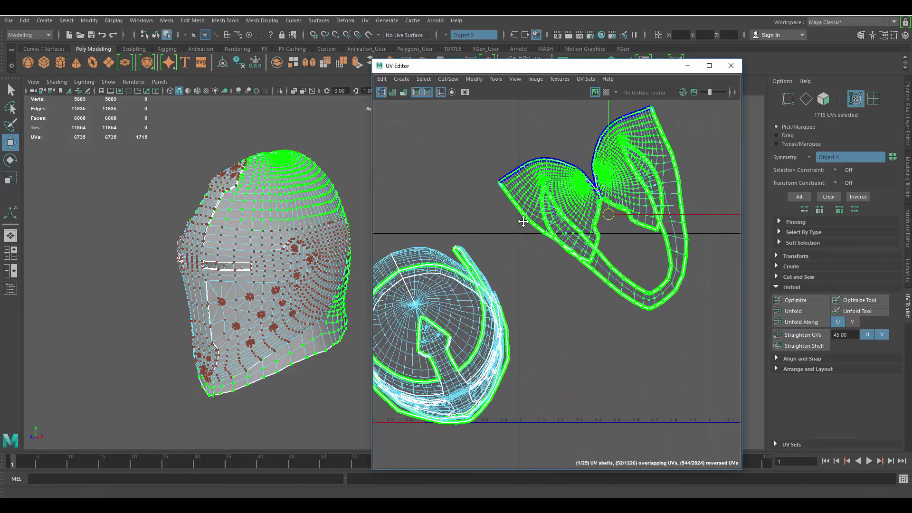
key(e)
drag(710, 152, 712, 210)
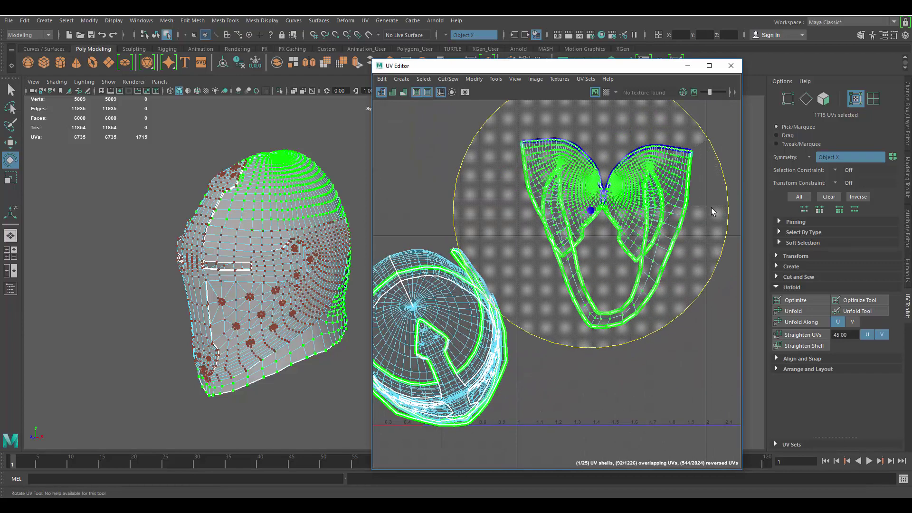
scroll(601, 204, up, 5)
scroll(601, 203, down, 8)
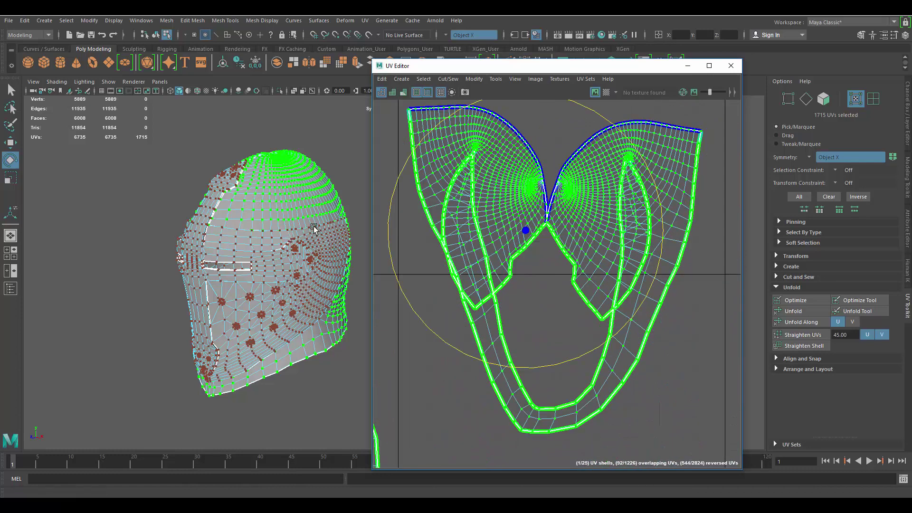
Step: Convert the shell selection to faces and isolate those faces in the viewport, viewing them from the front of the helmet
ctrl+right_drag(561, 158, 562, 213)
alt+middle_drag(200, 188, 198, 154)
key(w)
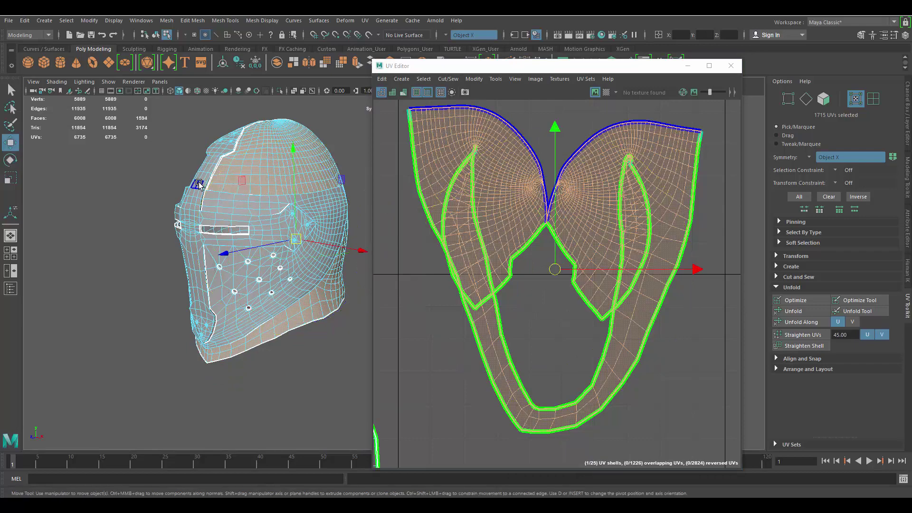
key(ctrl+1)
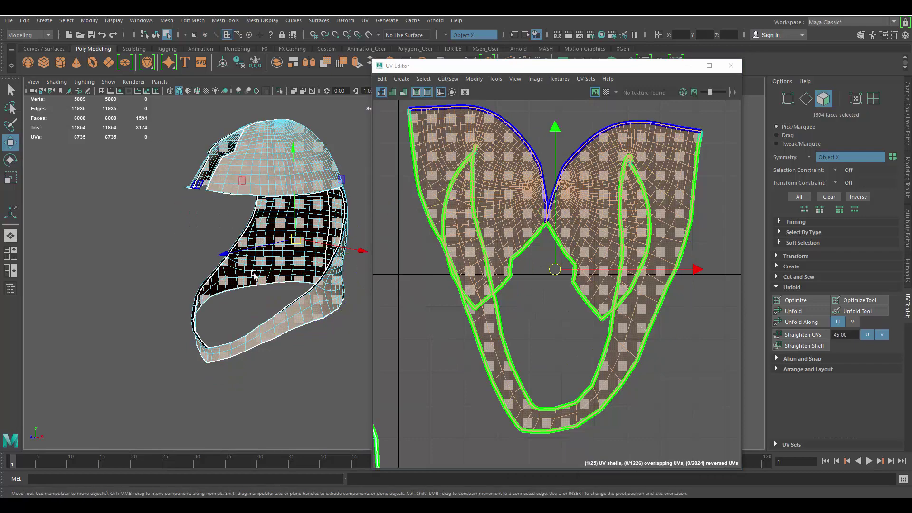
alt+drag(255, 275, 301, 236)
alt+middle_drag(417, 259, 432, 235)
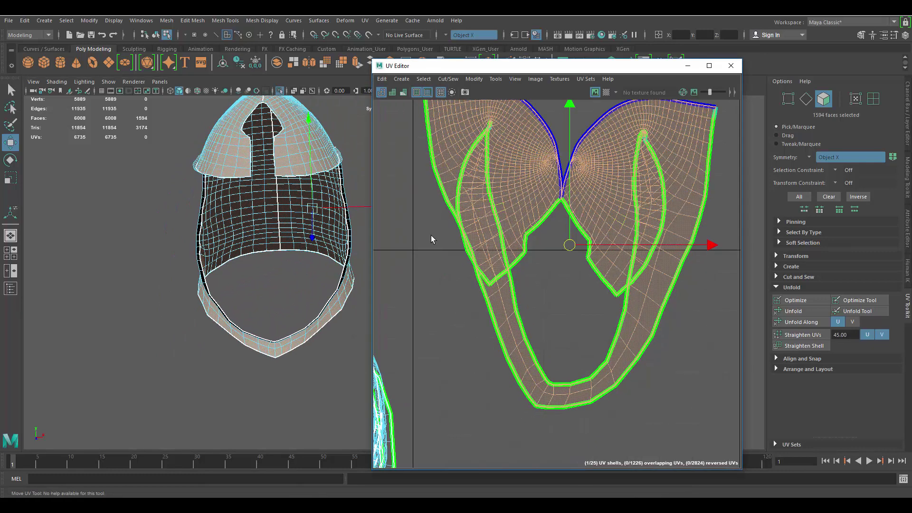
Step: Clear the face selection and turn on shaded UV display to inspect the shell's overlaps
click(431, 236)
alt+middle_drag(529, 161, 532, 181)
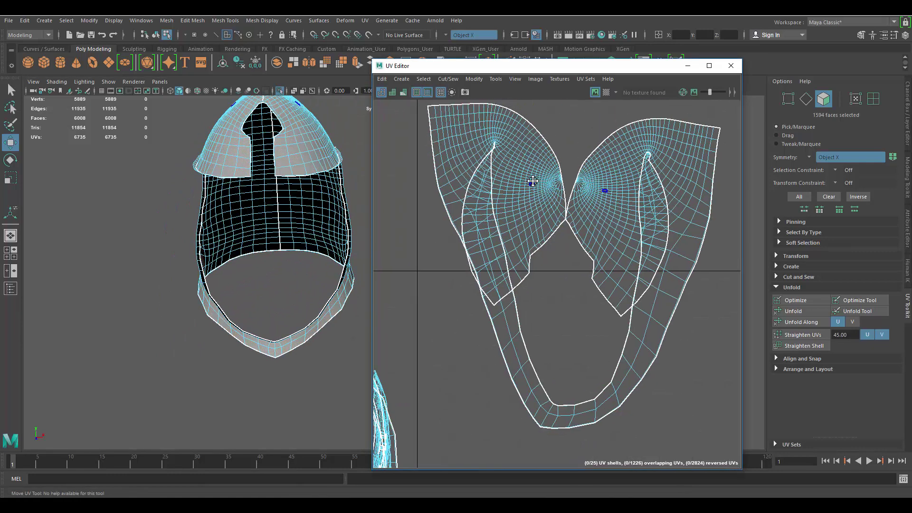
click(392, 93)
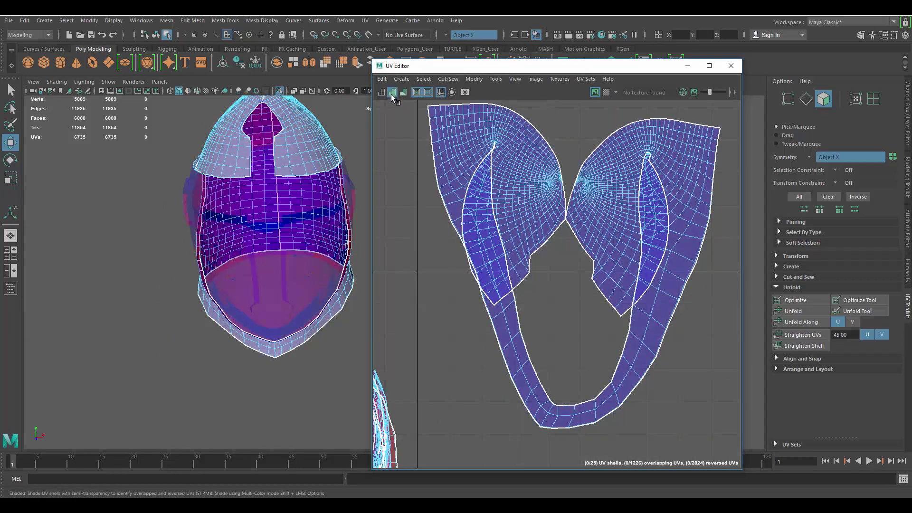
scroll(569, 202, down, 1)
alt+middle_drag(536, 258, 534, 216)
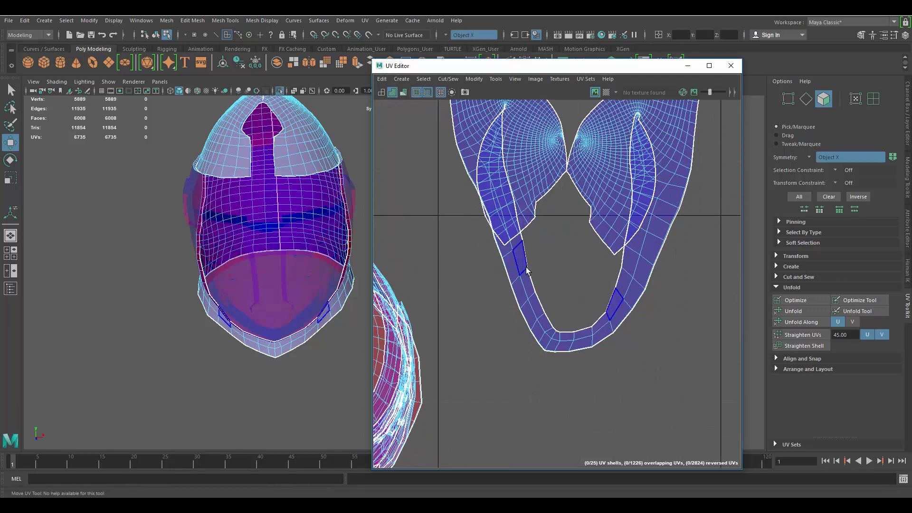
Step: Switch to UV selection and select the whole crown and back shell
double_click(526, 267)
right_drag(514, 247, 524, 250)
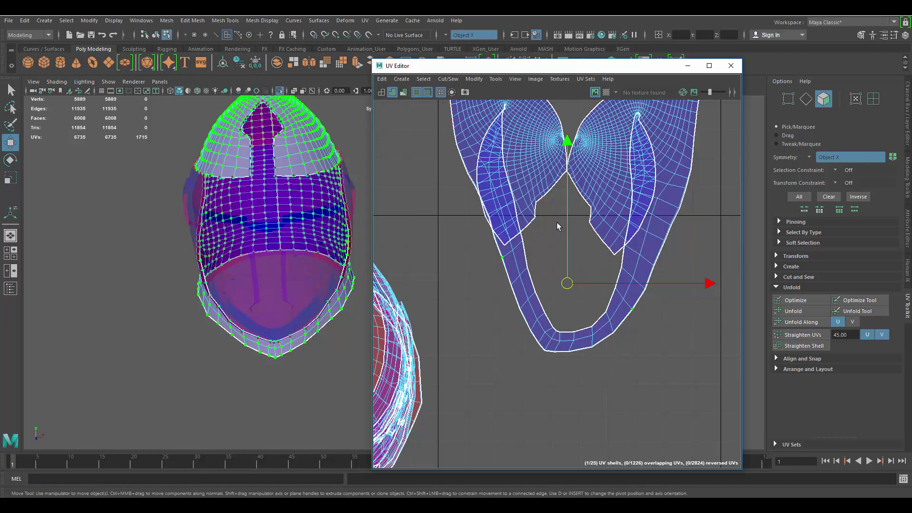
key(Right)
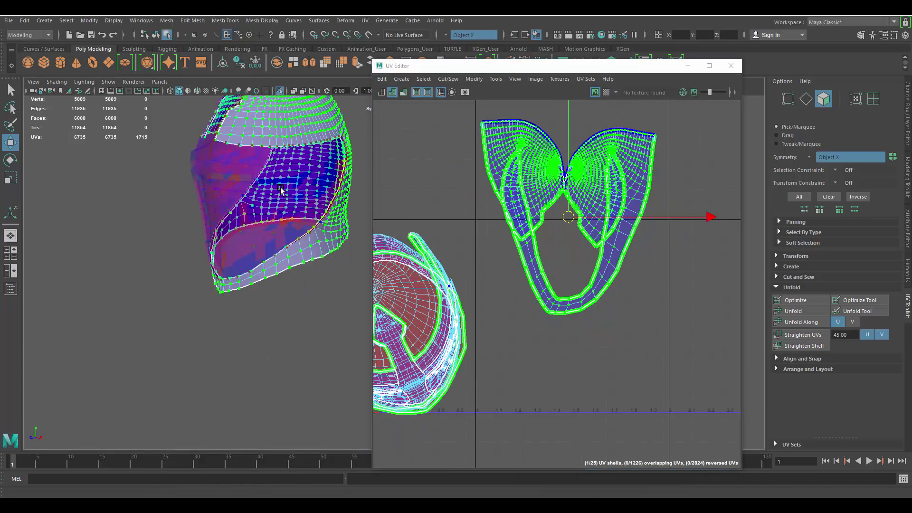
Step: Cut the UVs along the vertical centre edges at the front of the helmet's lower rim band
alt+drag(279, 228, 241, 340)
scroll(232, 261, up, 3)
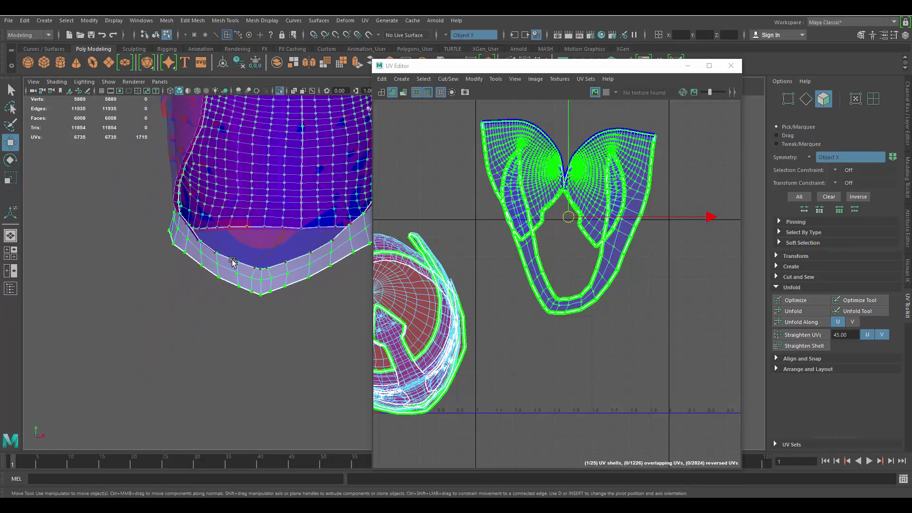
scroll(228, 259, up, 5)
right_drag(166, 234, 167, 270)
alt+middle_drag(177, 240, 227, 246)
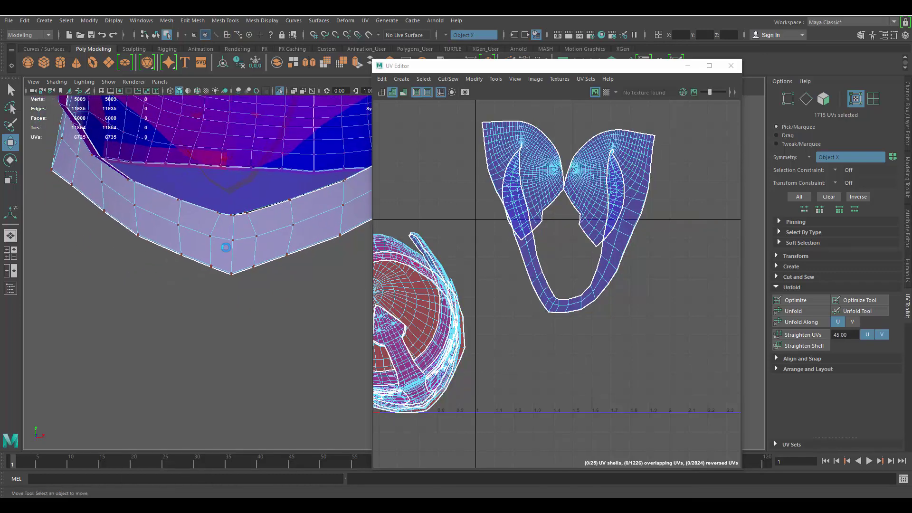
right_drag(226, 234, 228, 209)
shift+click(232, 226)
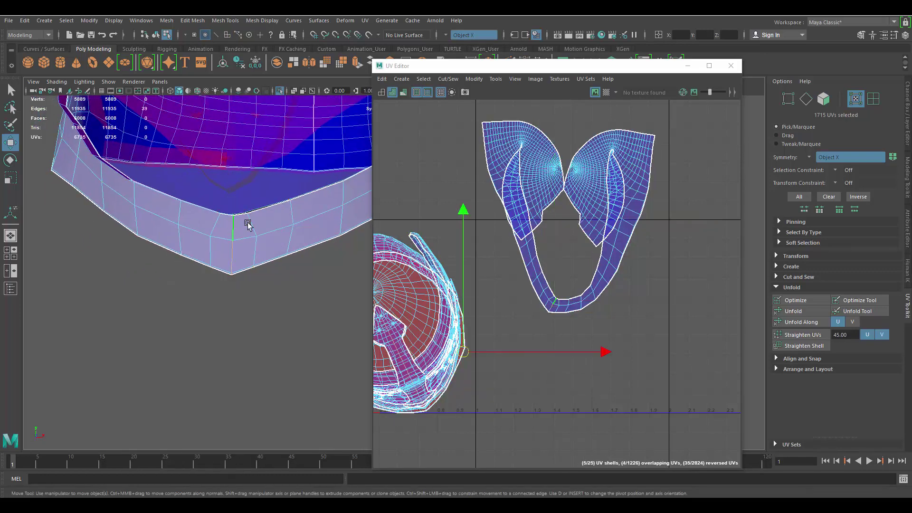
alt+drag(247, 224, 245, 249)
shift+right_drag(553, 221, 599, 223)
scroll(217, 168, down, 3)
alt+middle_drag(218, 168, 171, 279)
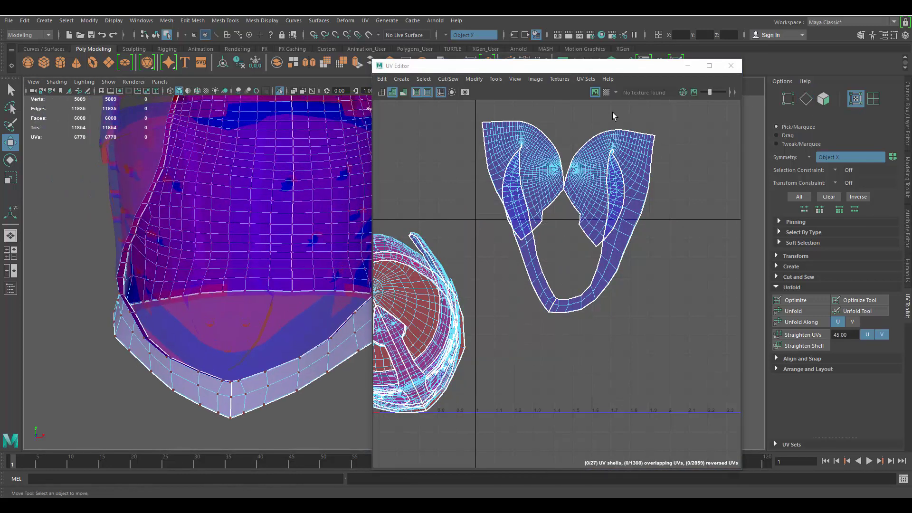
Step: Examine the tip of the shell's overlapping area up close, picking a UV there to locate it on the helmet
alt+middle_drag(617, 121, 612, 212)
scroll(613, 215, up, 5)
alt+middle_drag(610, 302, 625, 231)
scroll(611, 242, up, 4)
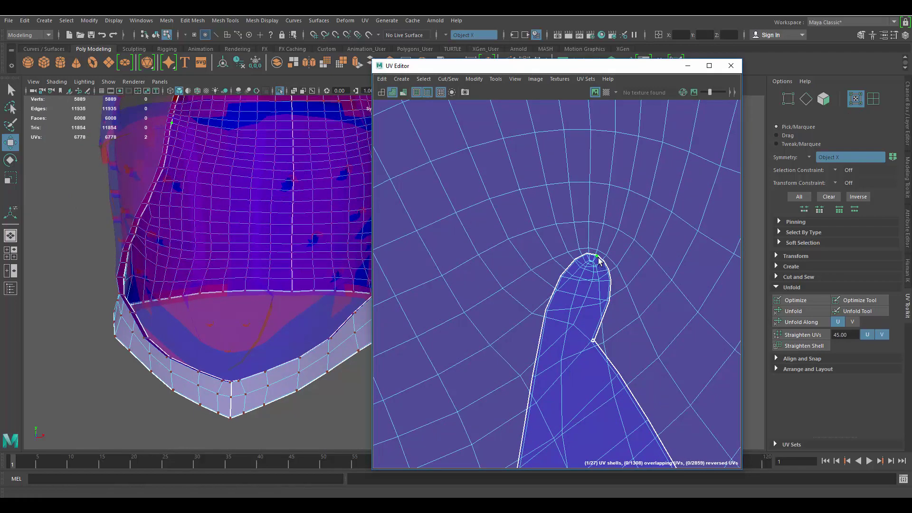
scroll(600, 260, down, 4)
alt+drag(181, 138, 115, 261)
scroll(577, 204, down, 6)
scroll(563, 152, down, 5)
alt+middle_drag(525, 194, 591, 163)
scroll(575, 164, down, 4)
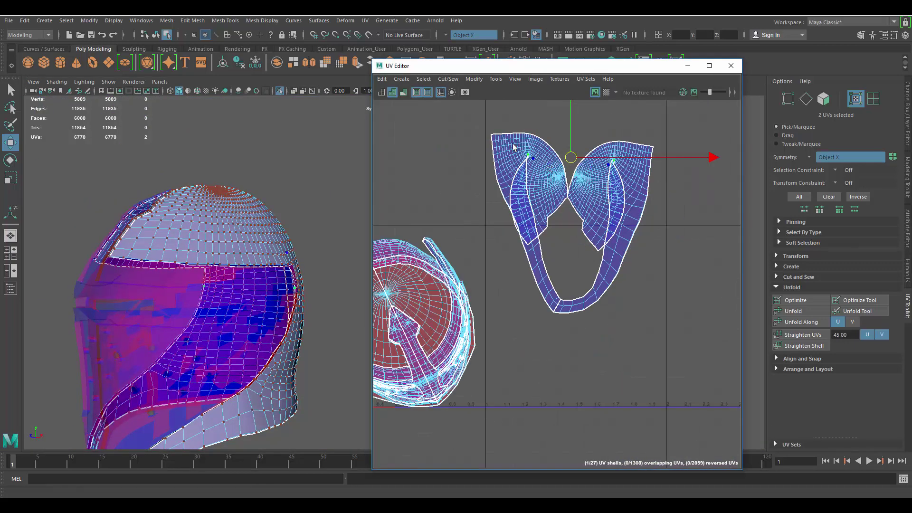
Step: Select the whole crown and back shell, run Optimize on its UVs, and clear the selection
alt+middle_drag(513, 147, 491, 178)
drag(475, 164, 694, 382)
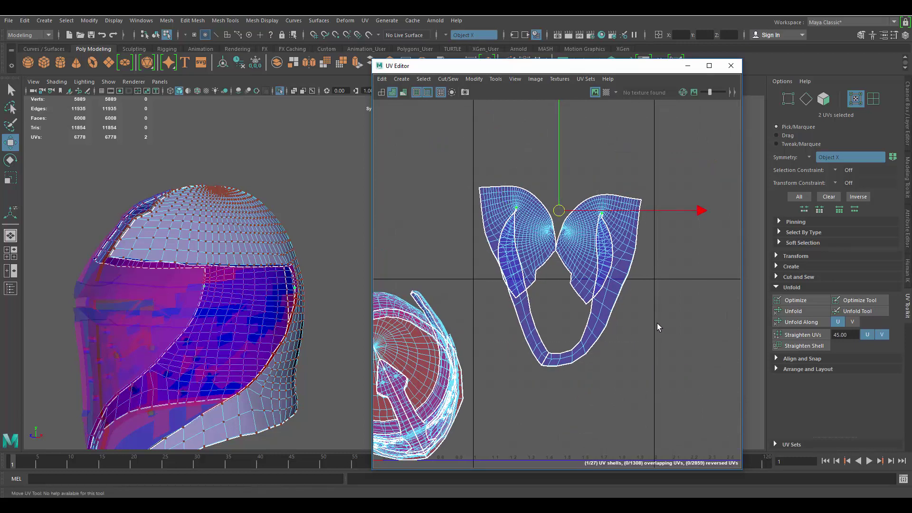
double_click(585, 231)
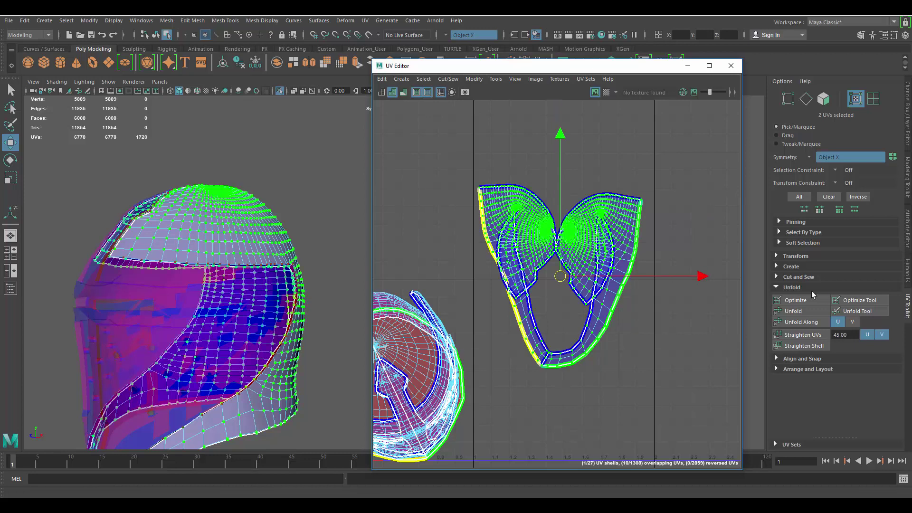
click(810, 304)
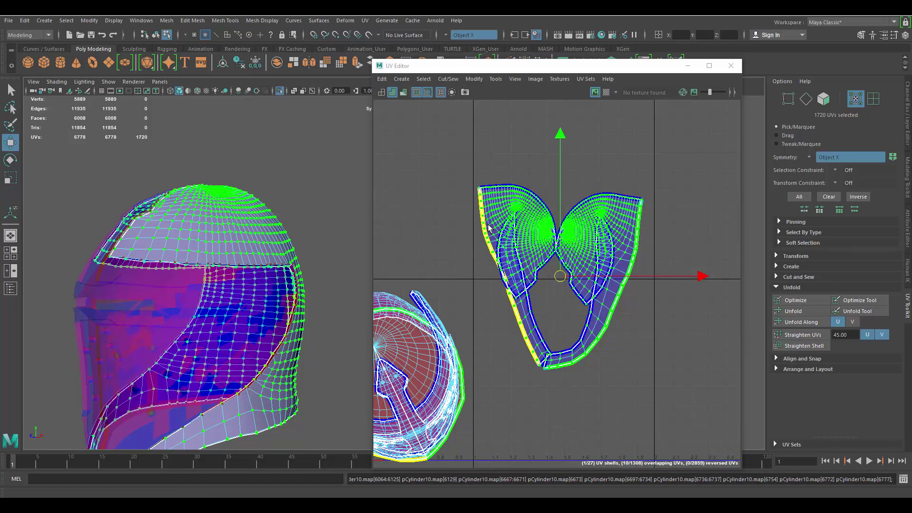
click(596, 182)
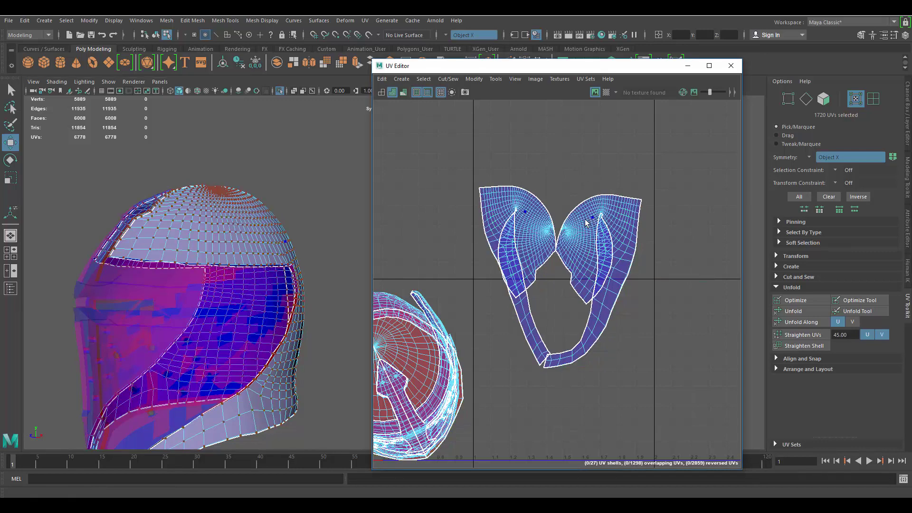
Step: Turn off the Object X symmetry for selecting and moving the helmet's UVs
alt+middle_drag(242, 225, 290, 201)
ctrl+shift+right_click(277, 200)
ctrl+shift+right_drag(277, 200, 264, 119)
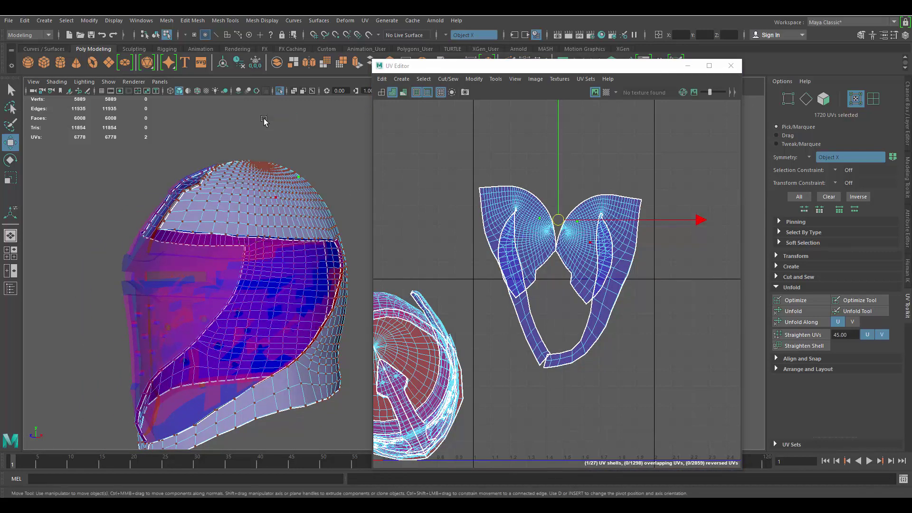
alt+middle_drag(481, 229, 497, 184)
double_click(608, 182)
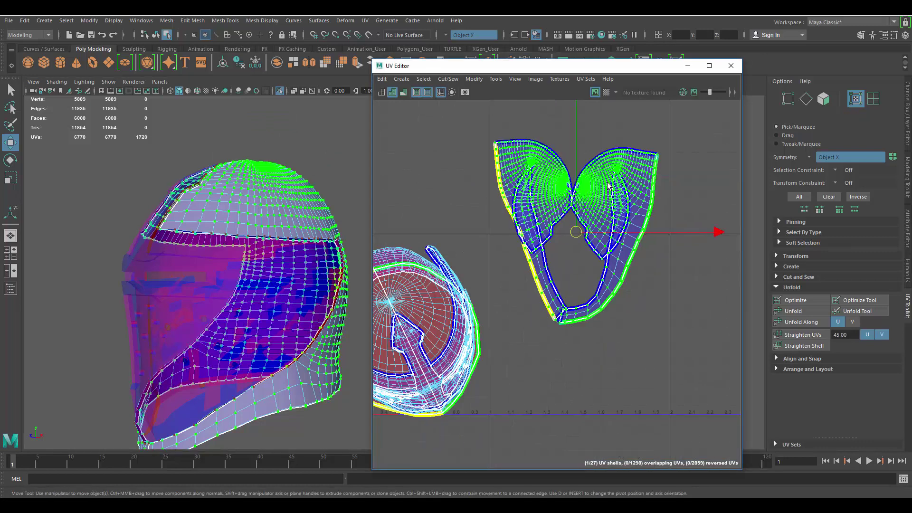
alt+middle_drag(603, 194, 592, 214)
drag(563, 253, 593, 271)
click(674, 164)
alt+middle_drag(614, 244, 592, 232)
alt+right_drag(591, 233, 593, 250)
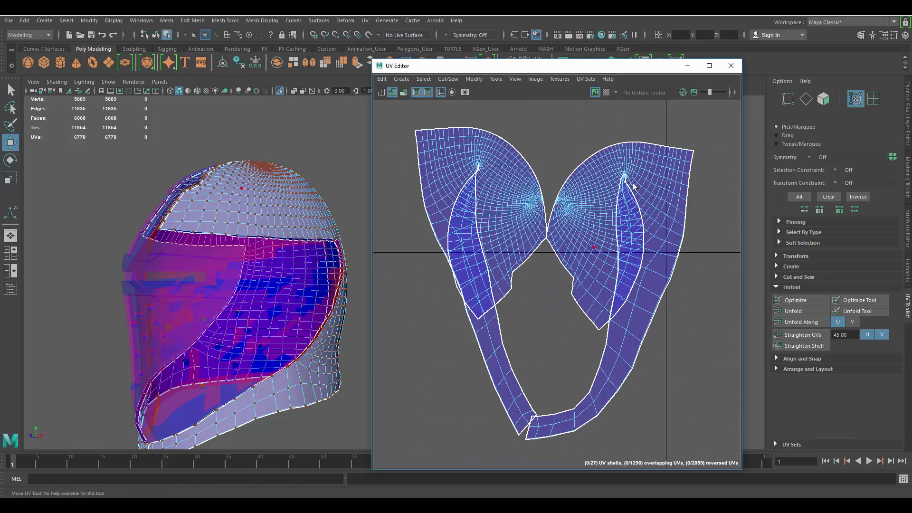
Step: Select the whole crown and back shell with symmetry off and clear the selection again
alt+middle_drag(627, 272, 628, 252)
click(582, 268)
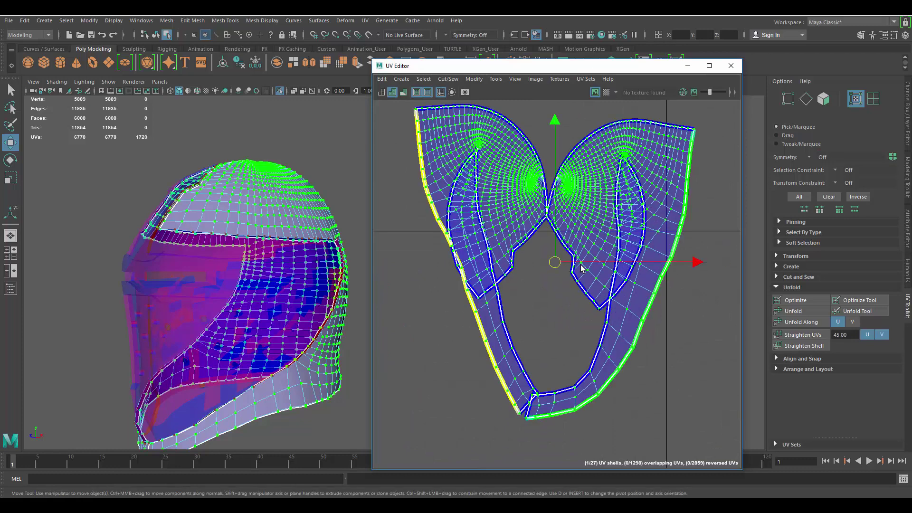
drag(579, 265, 588, 267)
click(668, 312)
Step: Bring the rest of the helmet back into view and inspect the red-shaded faces around its cheek
alt+middle_drag(597, 230, 547, 286)
alt+right_drag(547, 286, 610, 199)
scroll(609, 197, down, 2)
alt+middle_drag(551, 232, 565, 183)
scroll(554, 216, down, 2)
scroll(262, 278, up, 4)
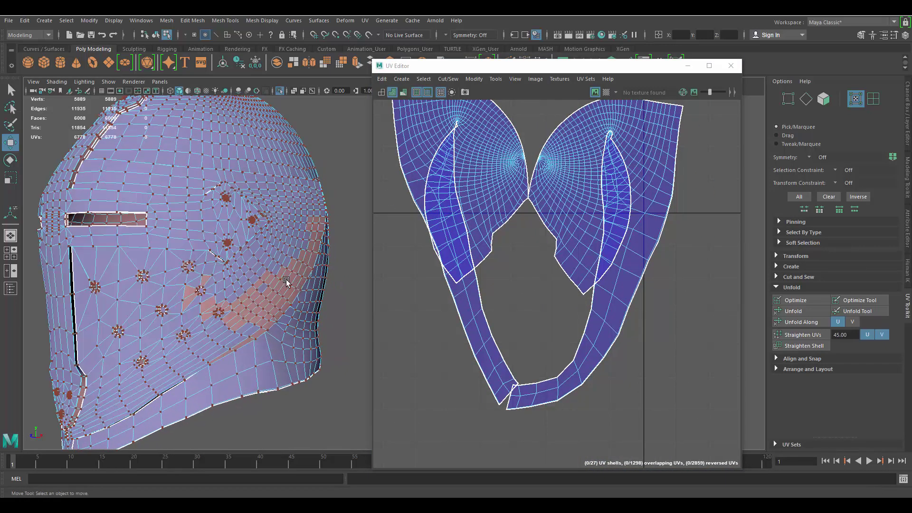
alt+drag(286, 279, 348, 200)
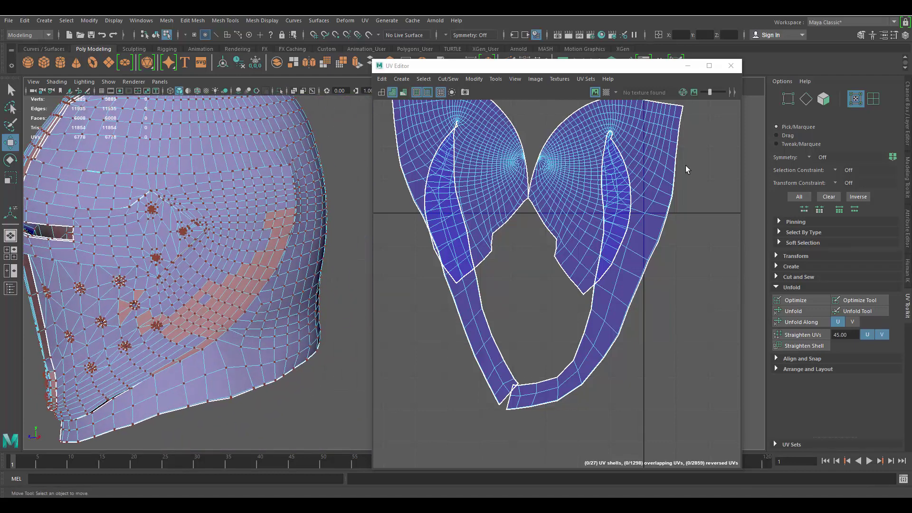
Step: Select all faces of the crown and back shell and switch the UV display back to unshaded wireframe
right_drag(628, 167, 540, 172)
click(541, 172)
scroll(540, 172, down, 4)
alt+drag(238, 174, 230, 260)
alt+right_drag(230, 260, 173, 237)
alt+drag(173, 236, 214, 312)
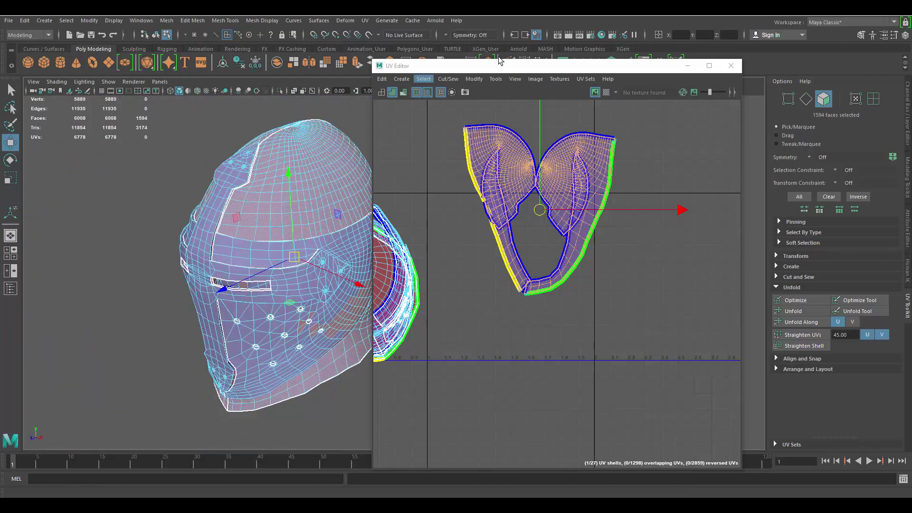
click(382, 92)
Step: Examine how the selected faces wrap around the crown, side and lower rim of the helmet
alt+drag(238, 147, 310, 183)
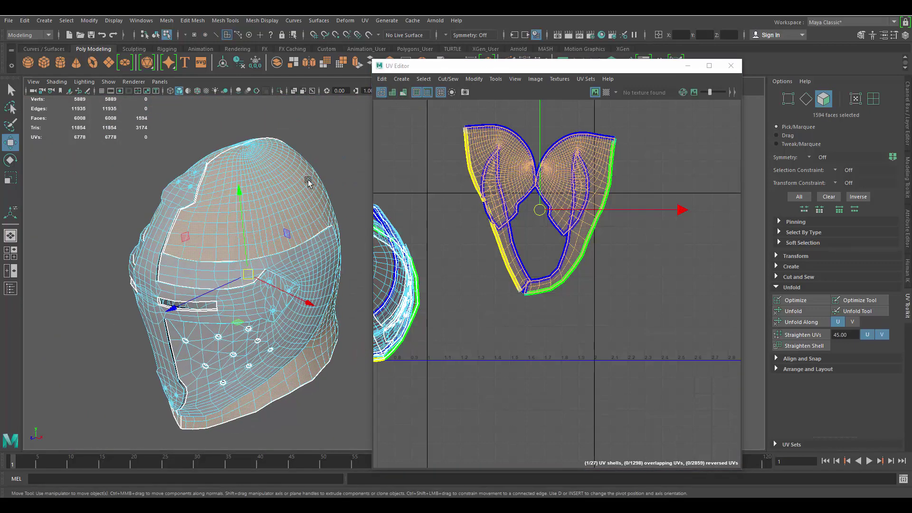
alt+right_drag(310, 184, 337, 179)
alt+drag(337, 178, 319, 157)
alt+right_drag(320, 157, 313, 275)
alt+middle_drag(314, 274, 330, 179)
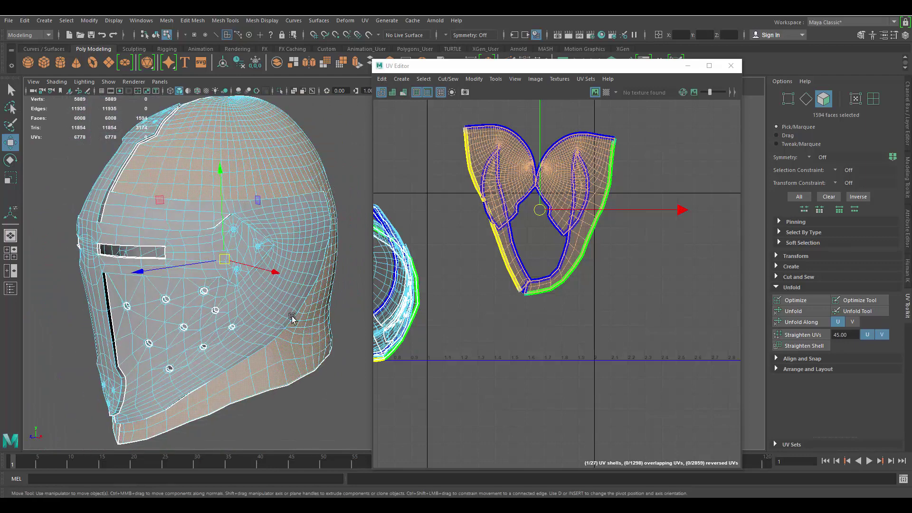
alt+drag(292, 317, 328, 307)
alt+middle_drag(524, 145, 606, 192)
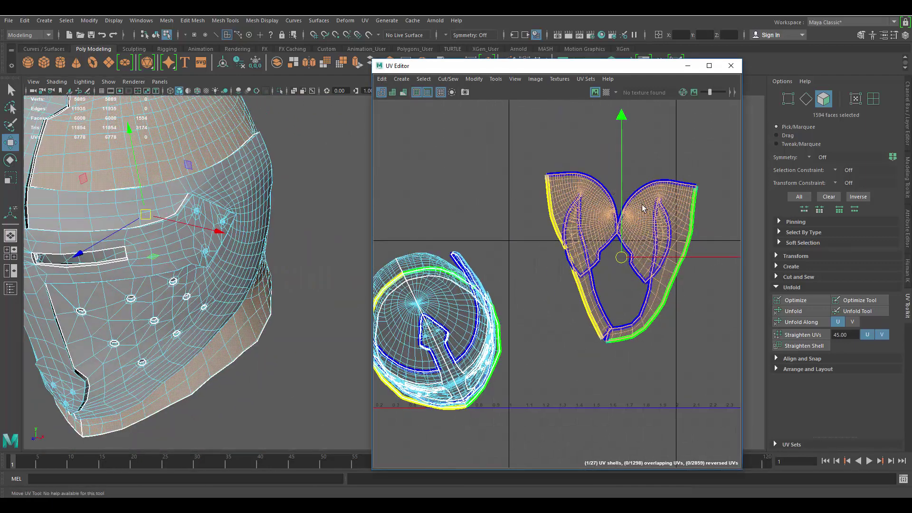
Step: Convert the selected faces to UVs and unfold the crown and back shell with the Legacy method and unselected UVs pinned
ctrl+right_drag(606, 192, 689, 192)
alt+middle_drag(611, 176, 530, 165)
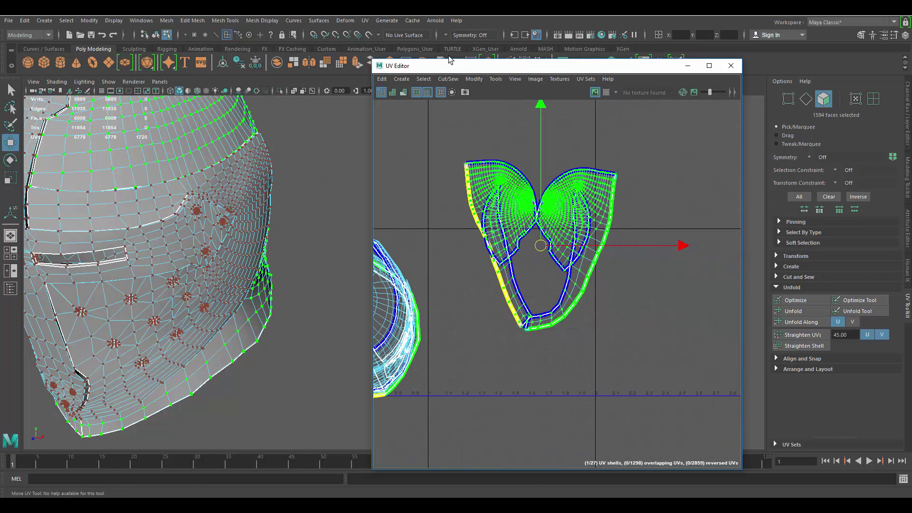
click(475, 79)
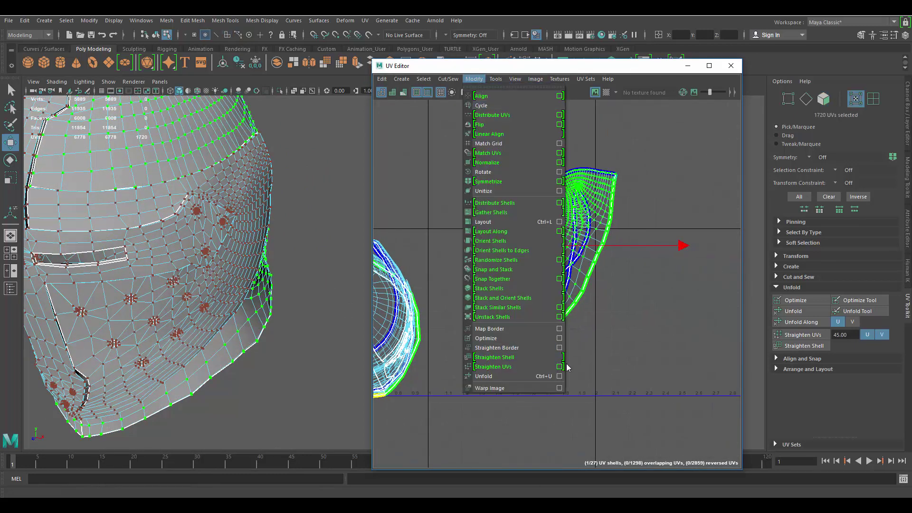
click(557, 376)
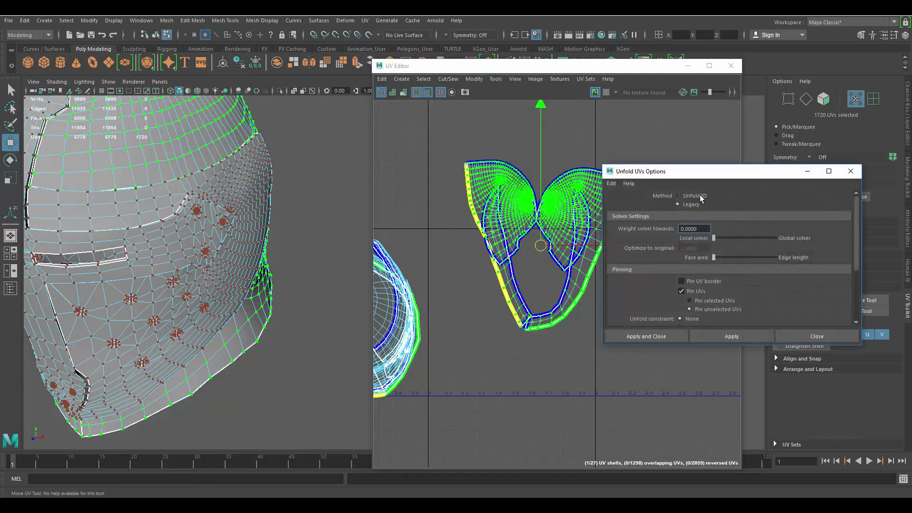
scroll(748, 252, down, 4)
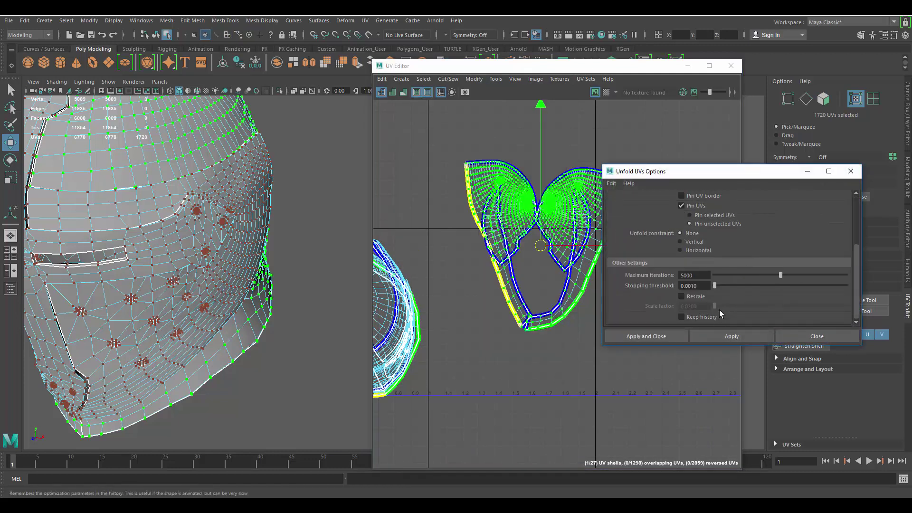
scroll(718, 285, up, 3)
click(731, 338)
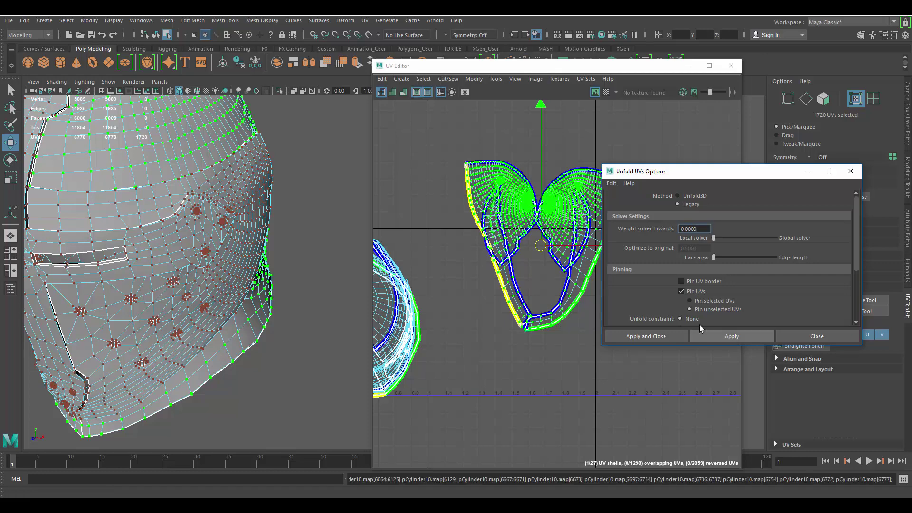
scroll(504, 278, down, 3)
scroll(504, 278, up, 4)
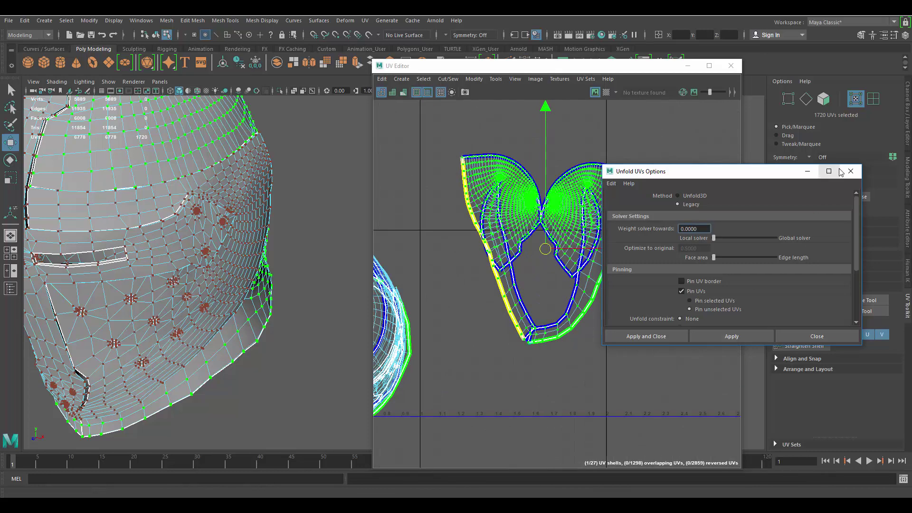
click(848, 172)
Step: Move the crown and back shell up and farther away from the main helmet shell, and clear the selection
click(576, 193)
key(ctrl+z)
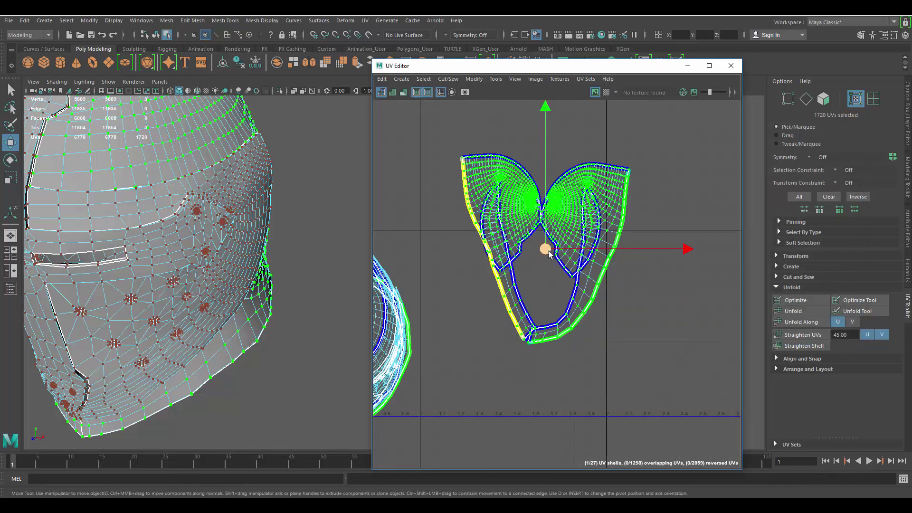
drag(547, 248, 594, 224)
click(498, 190)
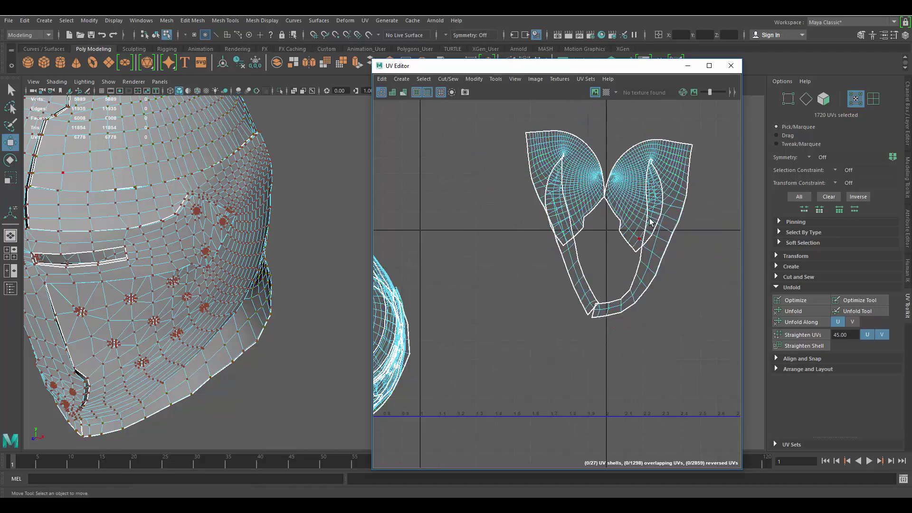
Step: Nudge the UV at the narrow junction between the crown and back shell's two halves slightly upward
scroll(651, 221, up, 5)
scroll(606, 176, up, 3)
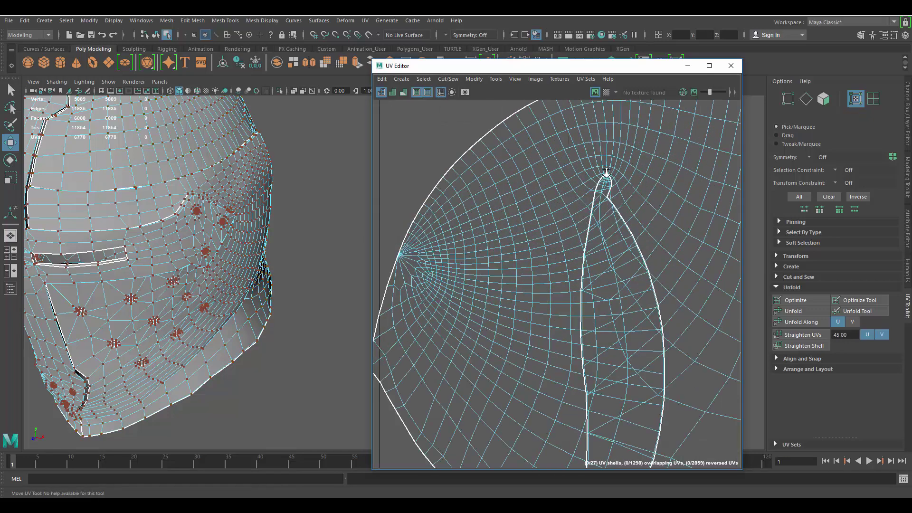
scroll(606, 176, down, 3)
alt+middle_drag(568, 245, 566, 178)
click(532, 202)
scroll(531, 205, up, 10)
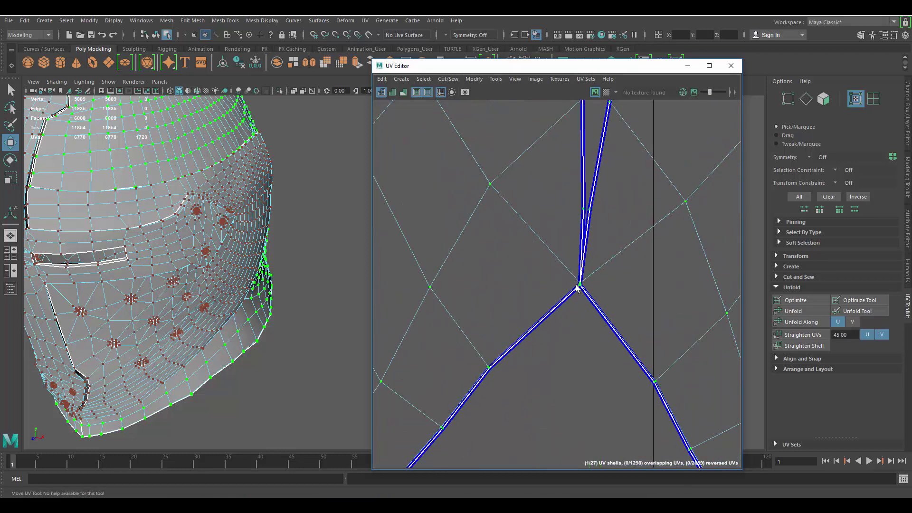
click(578, 285)
mouse_move(580, 286)
mouse_down()
mouse_move(541, 288)
mouse_move(578, 305)
mouse_move(576, 317)
mouse_move(578, 282)
mouse_up()
Step: Cut the short edge that still joins the two halves of the crown and back shell, and check the spot on the model
alt+middle_drag(595, 259, 604, 222)
right_drag(604, 249, 585, 231)
click(582, 261)
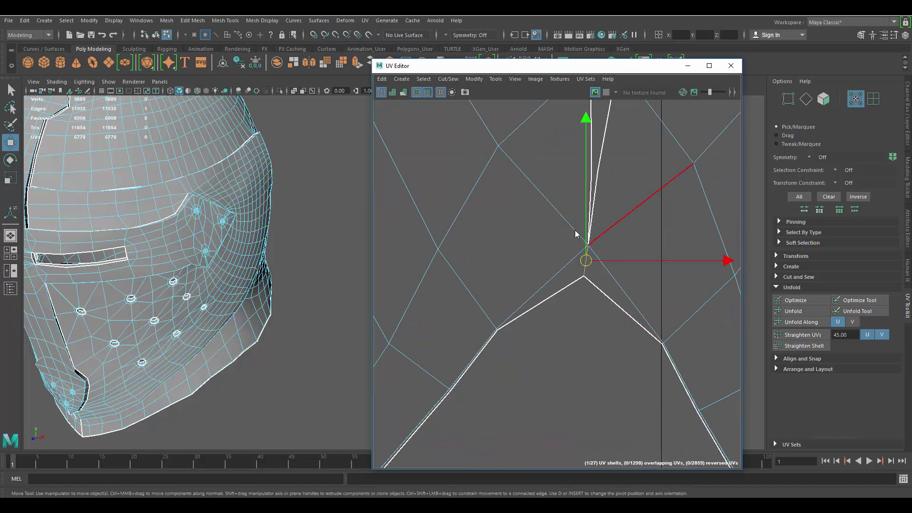
alt+drag(199, 133, 218, 172)
alt+right_drag(218, 172, 236, 225)
alt+drag(236, 225, 258, 219)
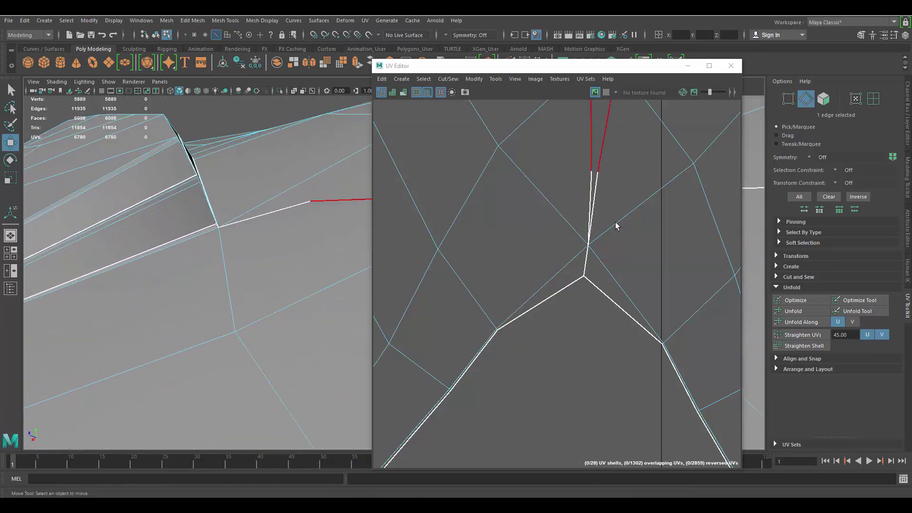
Step: Select the right half of the split crown and back shell and move it away from the left half
scroll(608, 223, down, 8)
double_click(632, 214)
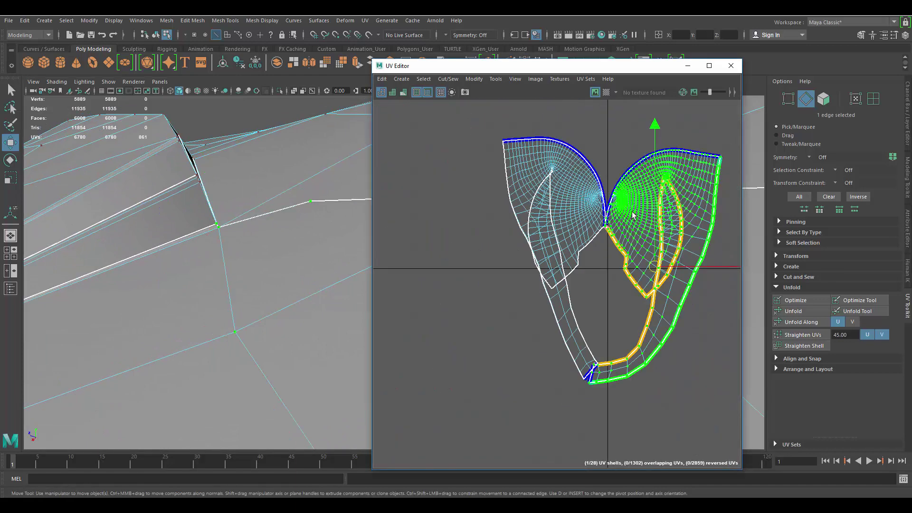
drag(658, 267, 700, 260)
scroll(604, 231, down, 5)
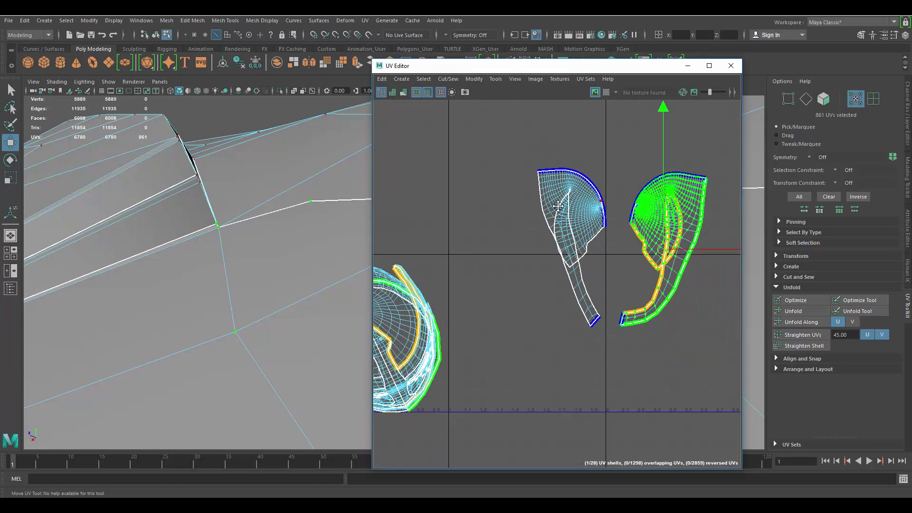
alt+middle_drag(603, 231, 560, 235)
Step: Unfold the left and right halves of the crown and back shell one after the other, and clear the selection
double_click(555, 225)
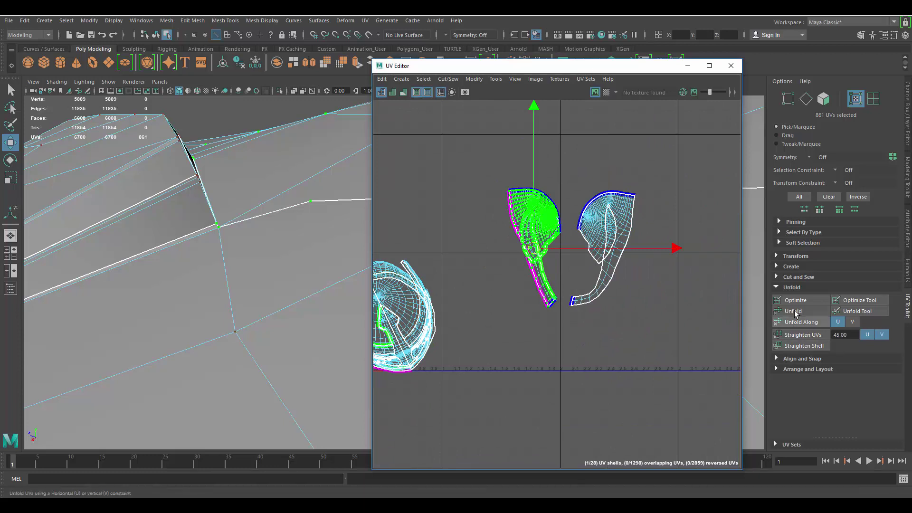
scroll(528, 233, down, 2)
scroll(577, 230, up, 1)
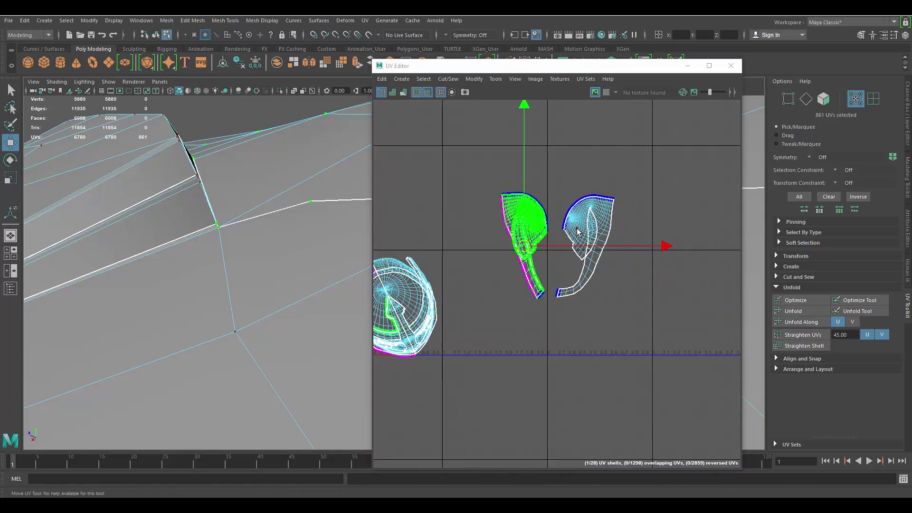
double_click(580, 233)
click(794, 311)
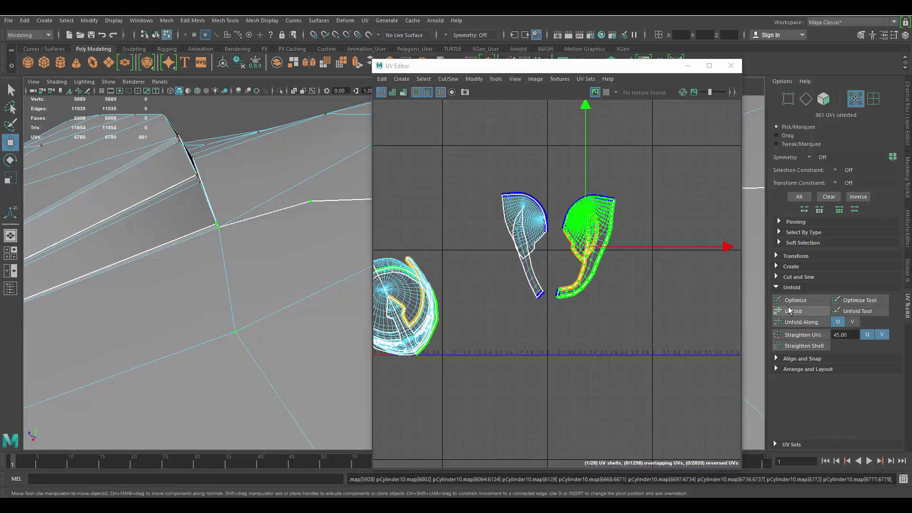
scroll(527, 263, down, 2)
scroll(528, 262, up, 5)
click(592, 239)
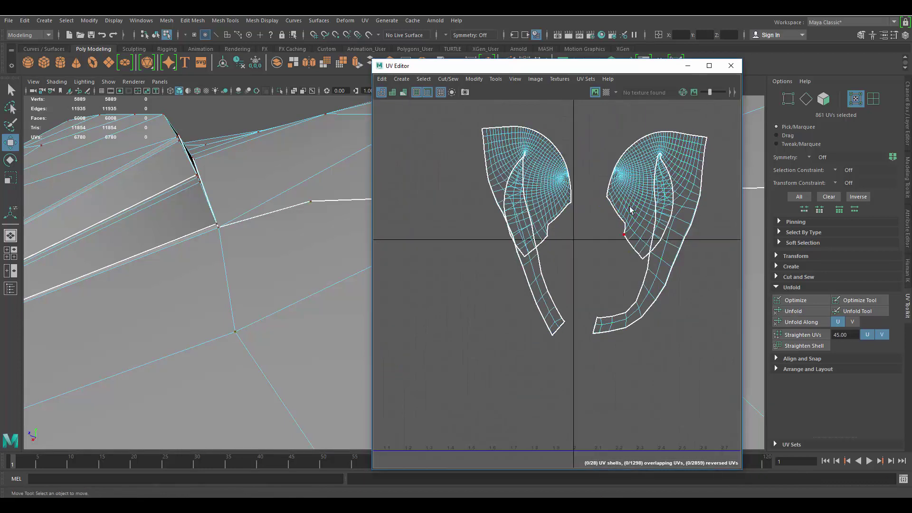
Step: Examine the overlapping strip inside the unfolded right half and the matching area along the helmet's lower side
scroll(686, 178, up, 3)
alt+middle_drag(686, 178, 616, 218)
alt+middle_drag(562, 245, 584, 198)
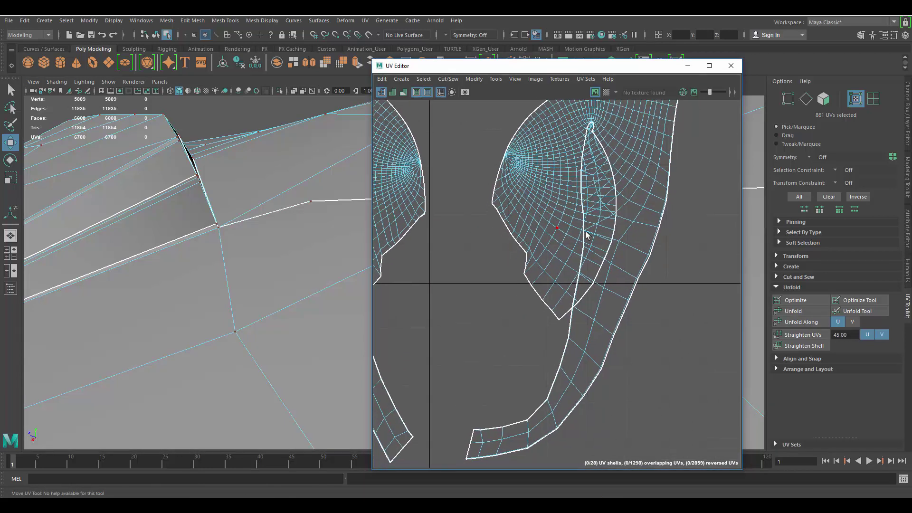
alt+middle_drag(589, 235, 602, 252)
alt+middle_drag(624, 180, 625, 205)
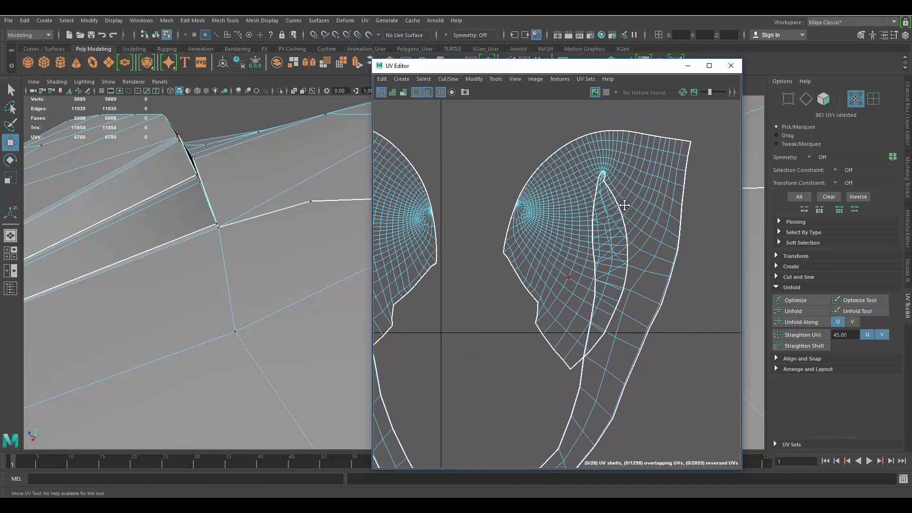
scroll(216, 230, down, 10)
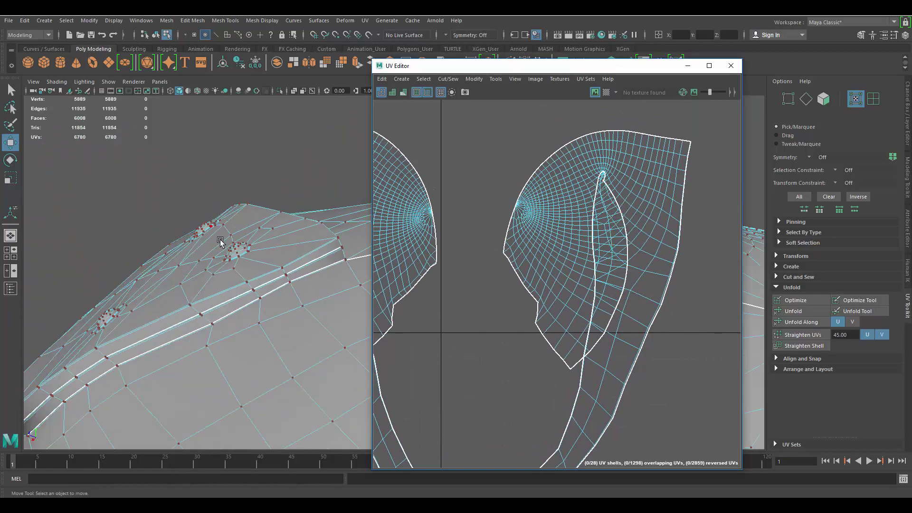
alt+drag(284, 288, 368, 288)
scroll(253, 248, down, 6)
alt+middle_drag(347, 337, 281, 258)
alt+drag(284, 260, 321, 235)
alt+drag(193, 217, 253, 219)
Step: Select the line of edges from the faceplate border down to the lower rim on the helmet's side and cut it
scroll(240, 215, up, 5)
right_drag(233, 200, 232, 140)
alt+drag(266, 221, 201, 229)
scroll(244, 222, up, 3)
click(201, 229)
scroll(182, 196, up, 3)
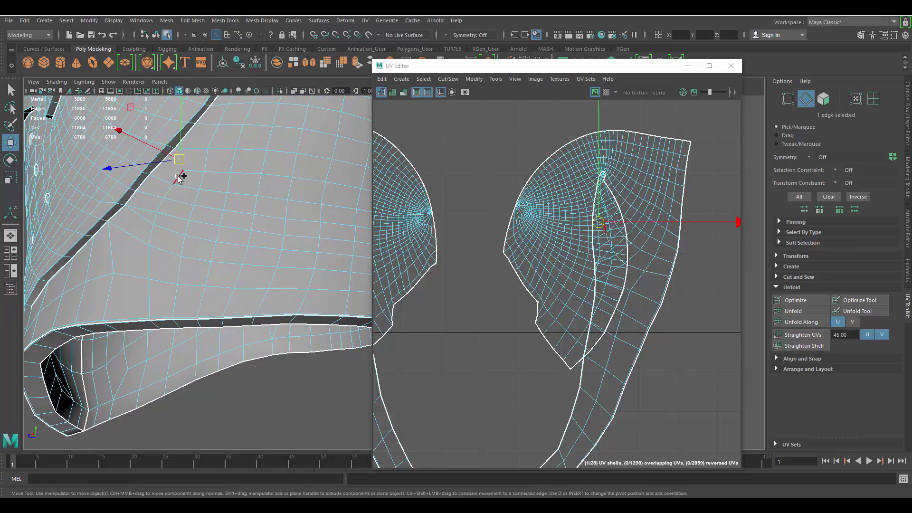
scroll(235, 259, up, 8)
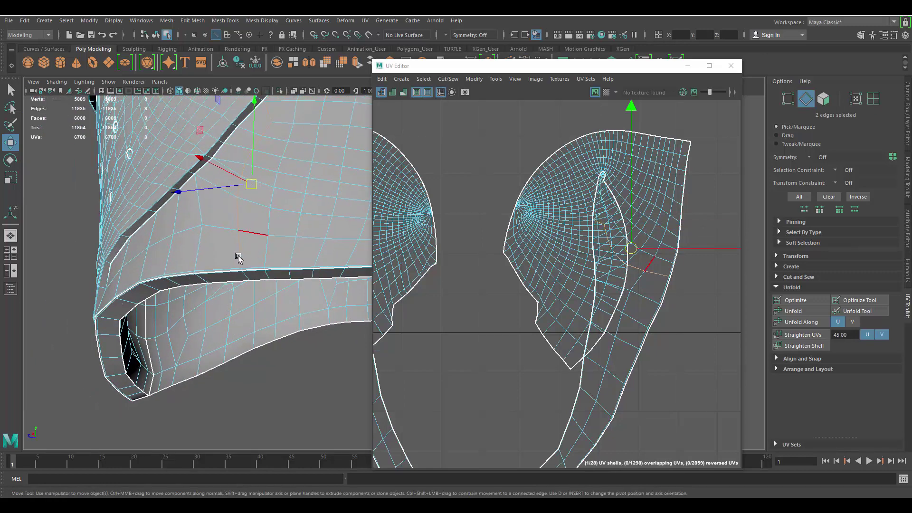
scroll(210, 265, up, 2)
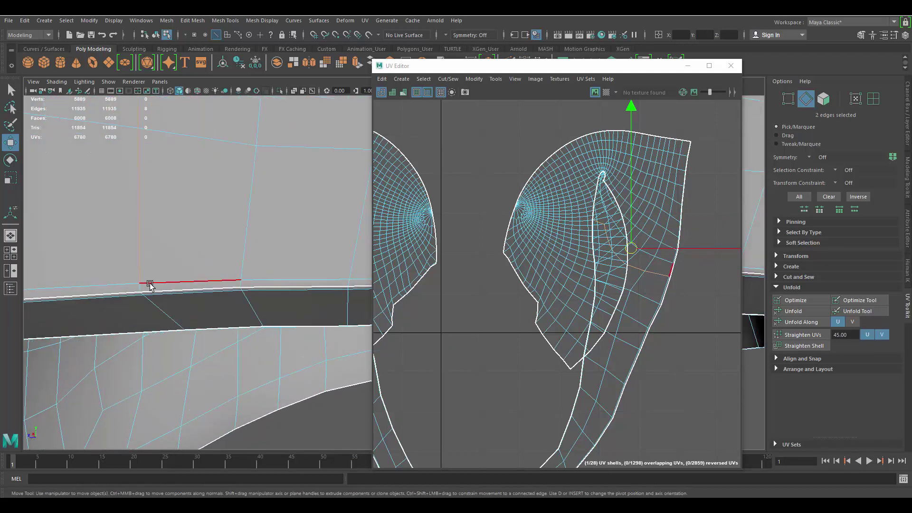
scroll(679, 224, down, 3)
shift+right_drag(652, 200, 616, 213)
scroll(607, 208, down, 6)
scroll(257, 192, down, 5)
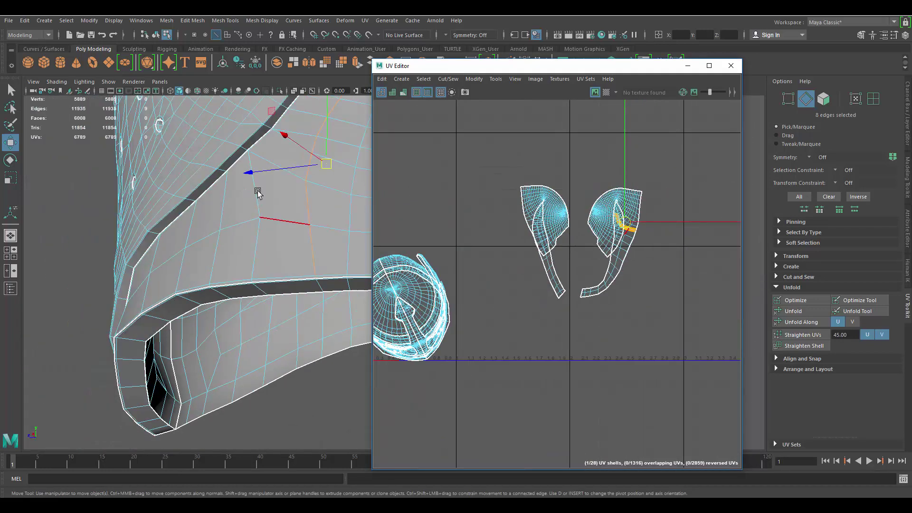
Step: Select all UVs of the right half, move it down and away from the left half, and clear the selection
scroll(257, 193, down, 4)
alt+drag(185, 176, 247, 200)
scroll(582, 196, up, 5)
right_drag(570, 204, 620, 225)
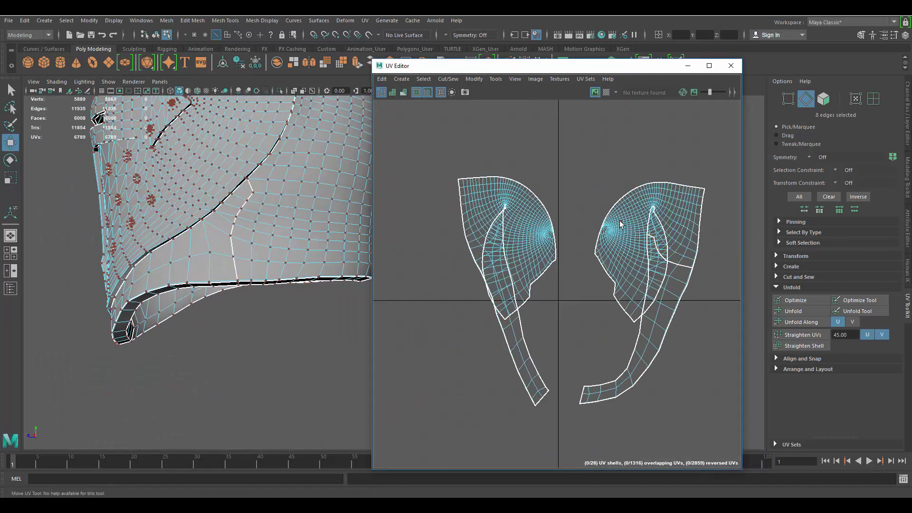
double_click(621, 224)
drag(644, 293, 682, 314)
click(573, 167)
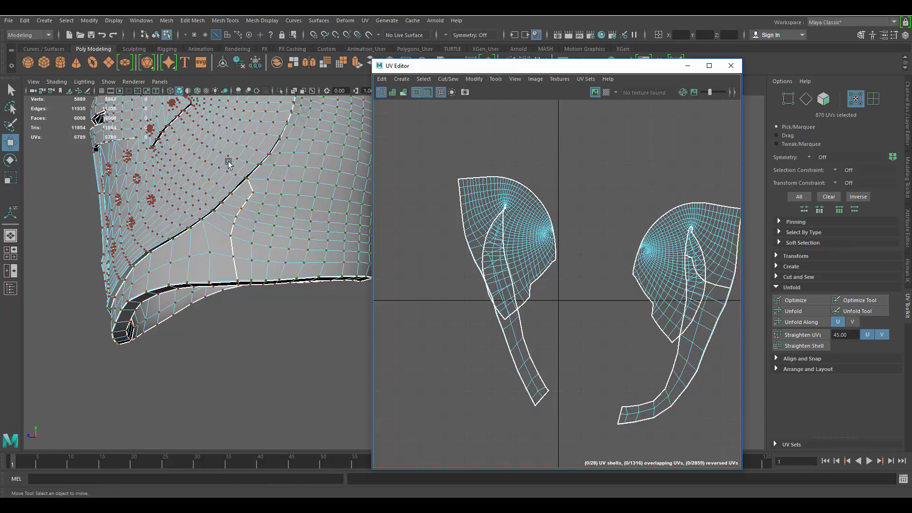
Step: Cut the remaining short edge at the upper end of the new side seam, where it meets the faceplate border
alt+middle_drag(155, 186, 236, 215)
scroll(237, 216, up, 7)
alt+drag(237, 215, 240, 196)
alt+drag(278, 162, 285, 145)
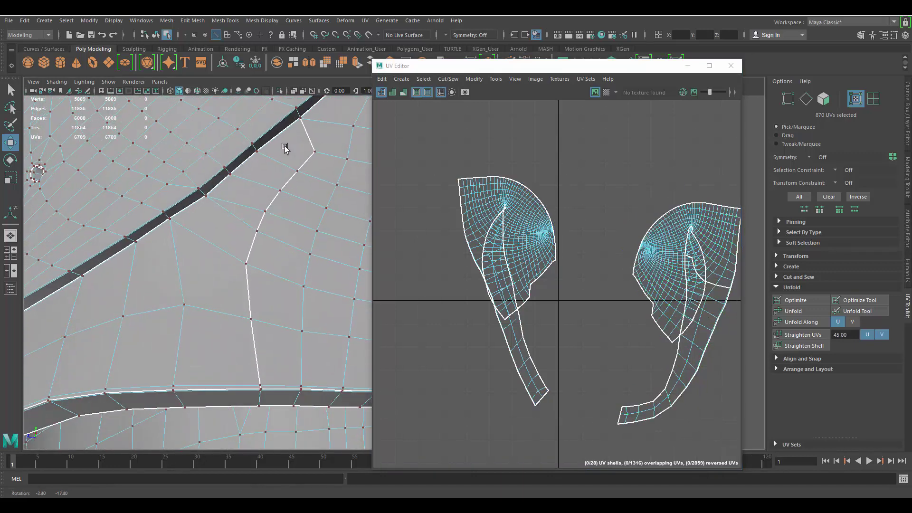
alt+middle_drag(591, 219, 490, 147)
scroll(612, 188, up, 8)
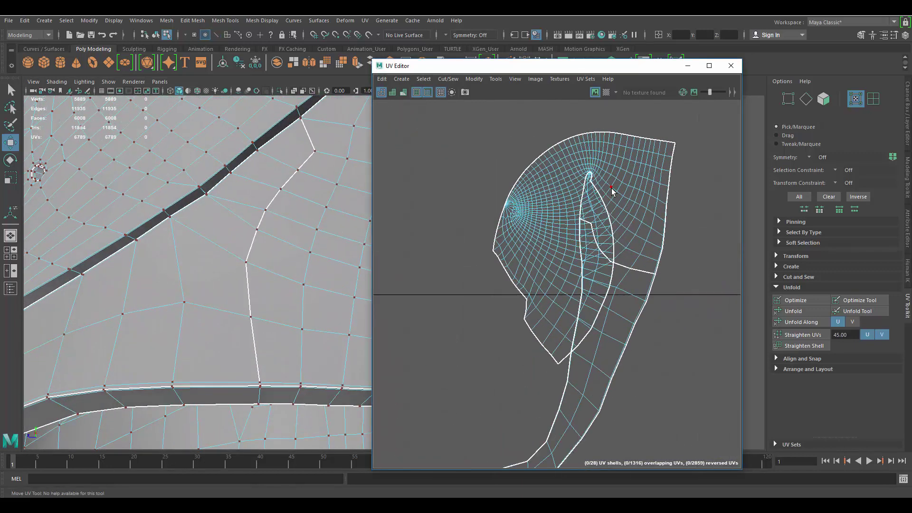
scroll(611, 195, down, 6)
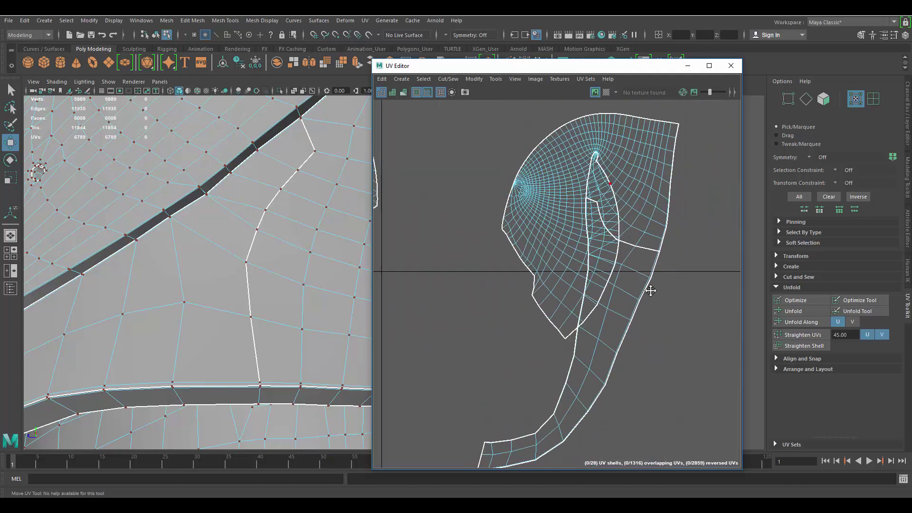
scroll(641, 261, up, 8)
scroll(616, 212, up, 10)
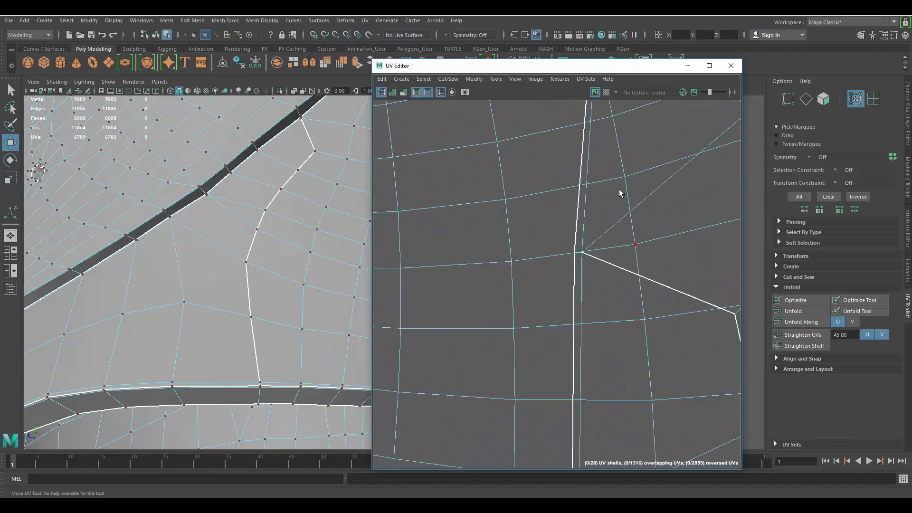
right_drag(528, 255, 524, 213)
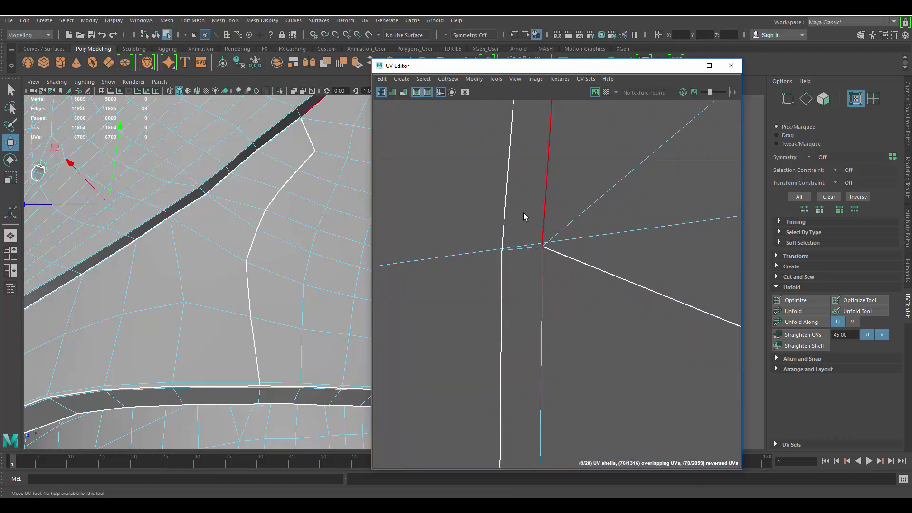
click(519, 253)
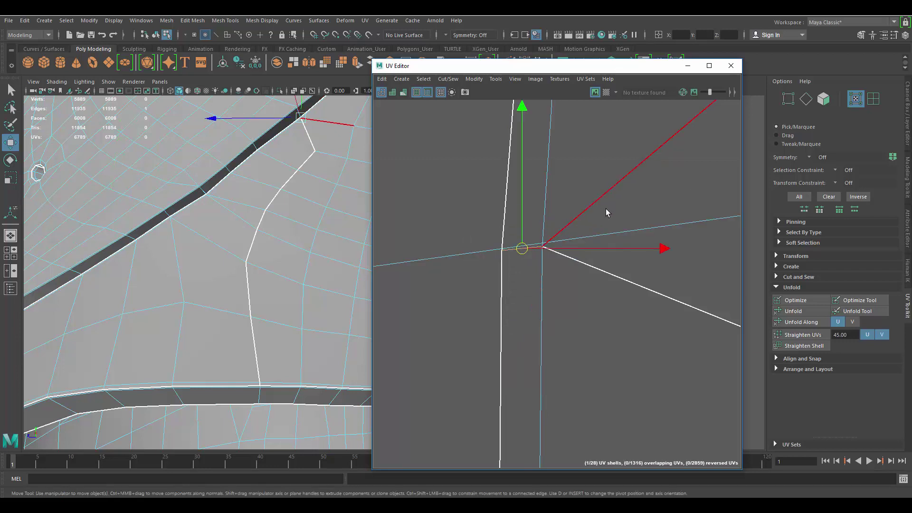
shift+right_drag(605, 209, 585, 223)
Step: Select all UVs of the right crown and back shell and move it up and away from the separated lower strip
scroll(594, 183, down, 10)
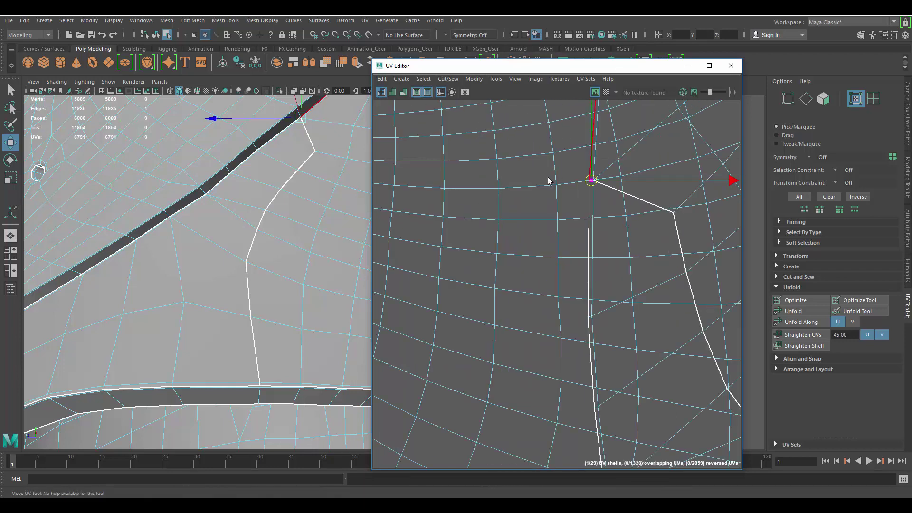
right_drag(549, 181, 586, 172)
scroll(594, 160, down, 5)
click(650, 175)
double_click(651, 174)
scroll(651, 175, down, 6)
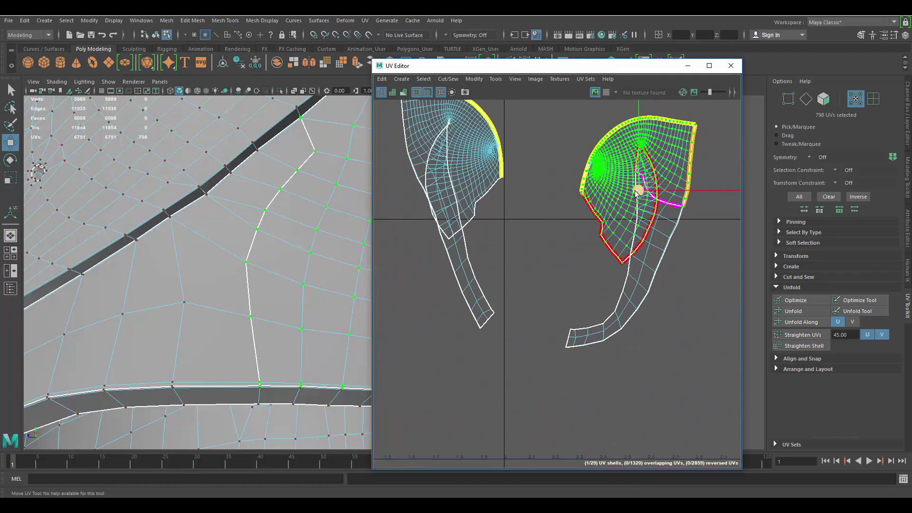
drag(637, 192, 586, 122)
alt+middle_drag(596, 184, 586, 270)
scroll(597, 205, up, 2)
scroll(170, 186, down, 2)
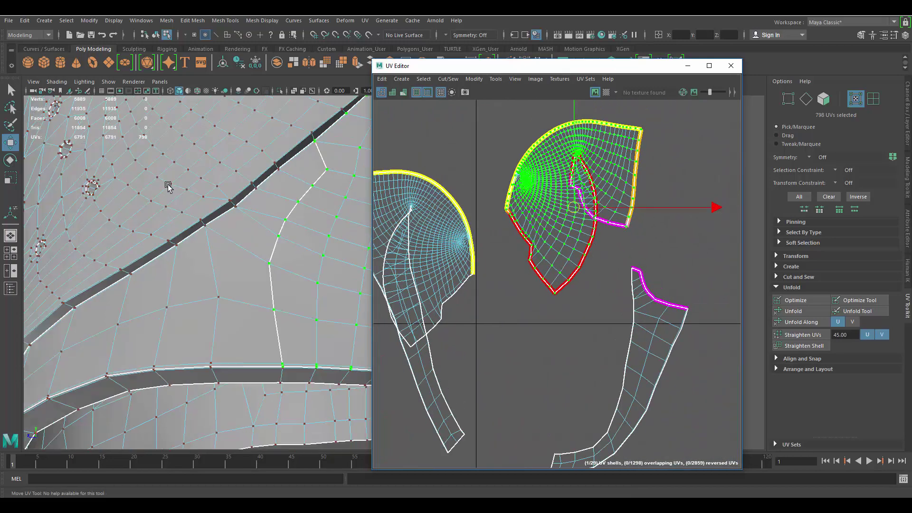
Step: Check the separated pieces on the helmet, select the whole lower strip shell below the faceplate, and unfold it
scroll(169, 187, down, 5)
alt+drag(169, 187, 124, 257)
alt+middle_drag(124, 256, 166, 231)
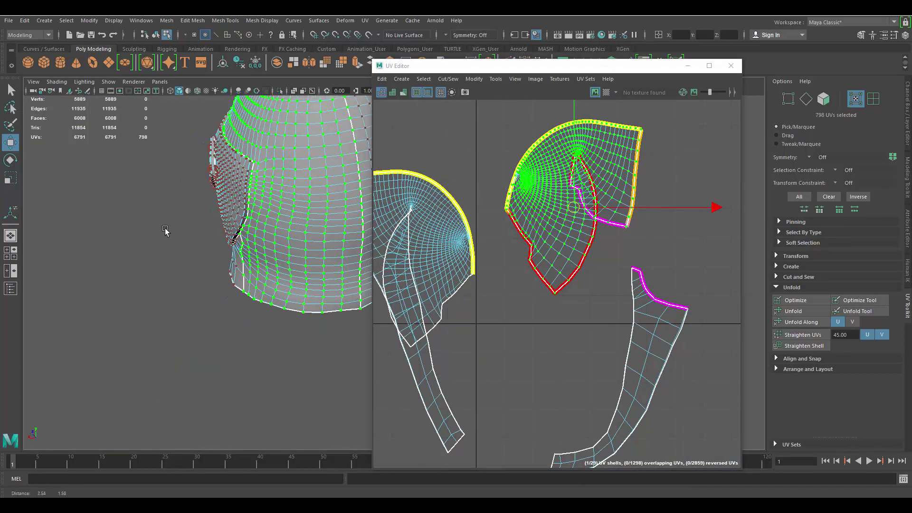
alt+drag(165, 231, 240, 207)
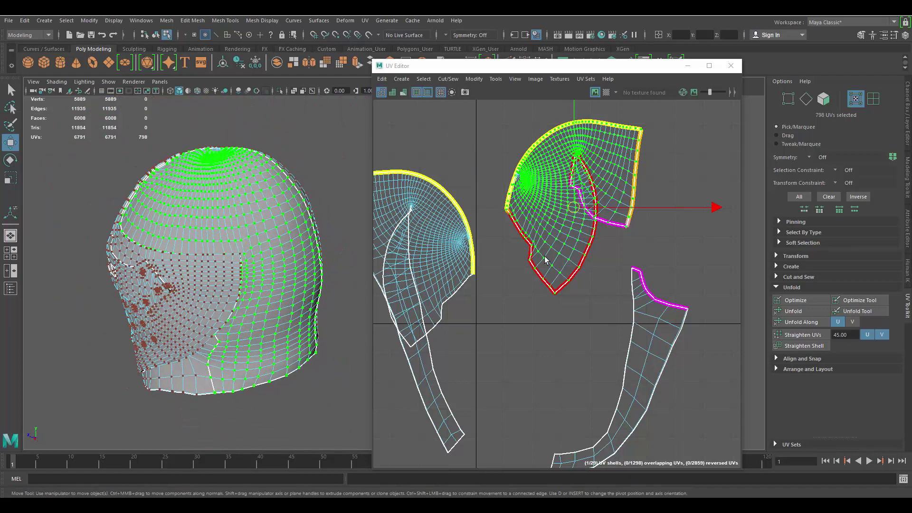
scroll(609, 227, down, 3)
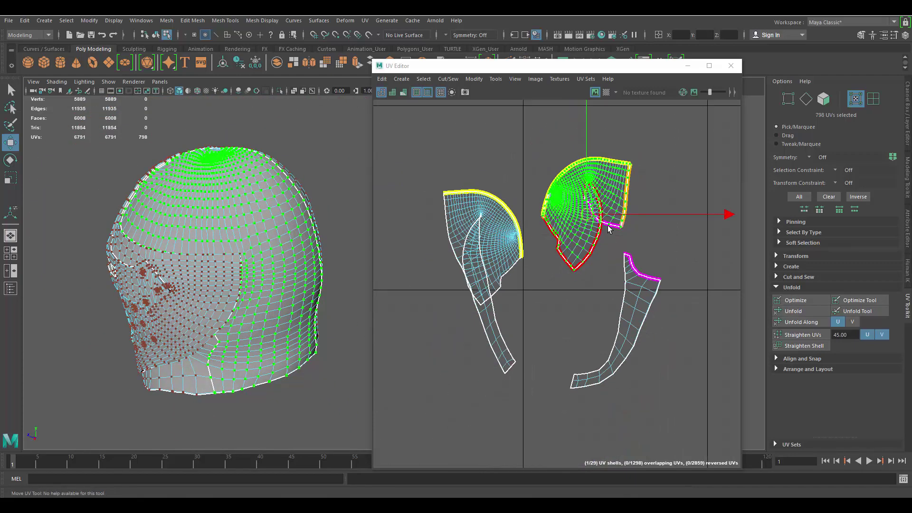
scroll(610, 226, up, 4)
click(654, 155)
double_click(574, 177)
alt+middle_drag(606, 231, 614, 167)
scroll(606, 239, down, 3)
double_click(625, 214)
click(804, 312)
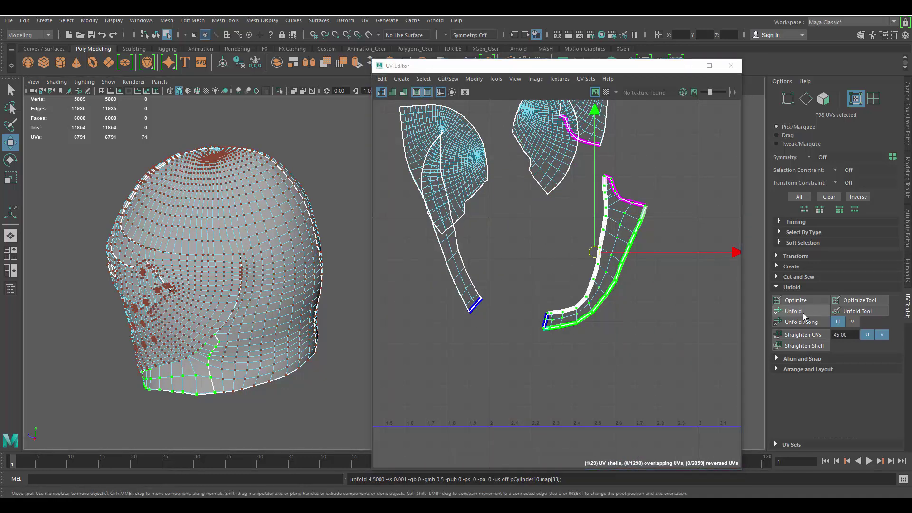
Step: Delete the construction history of all objects
key(space)
click(527, 170)
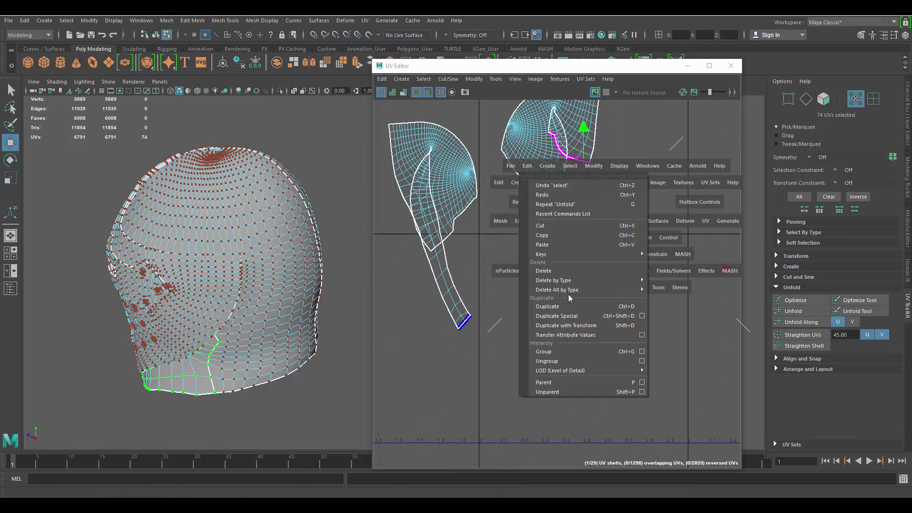
mouse_move(569, 293)
click(682, 204)
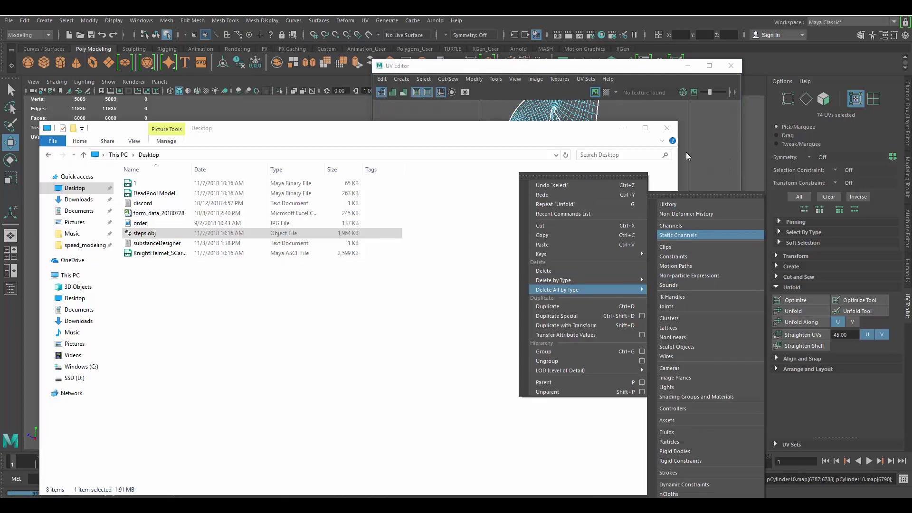
click(686, 152)
key(space)
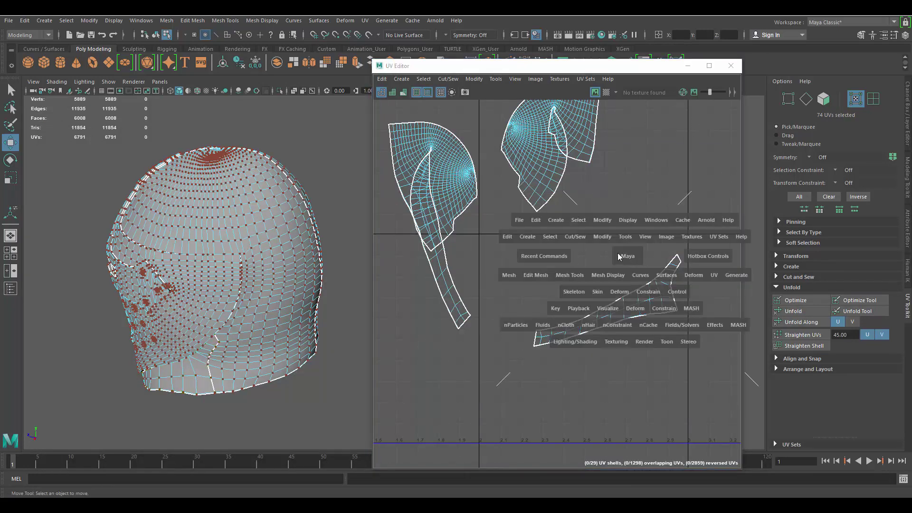
click(535, 220)
mouse_move(594, 343)
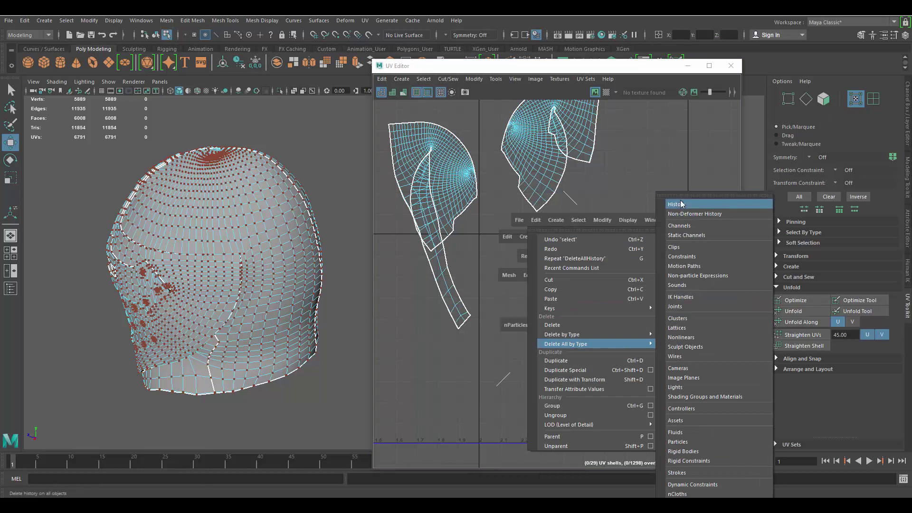
click(680, 205)
Step: Reselect the whole lower strip shell and unfold it once more
double_click(642, 297)
alt+middle_drag(717, 257, 688, 285)
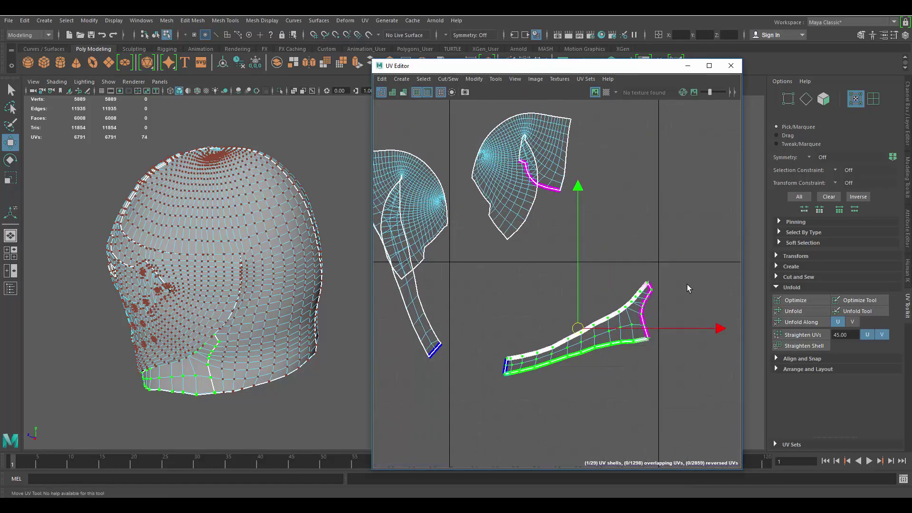
click(792, 309)
scroll(601, 215, down, 4)
scroll(602, 216, up, 4)
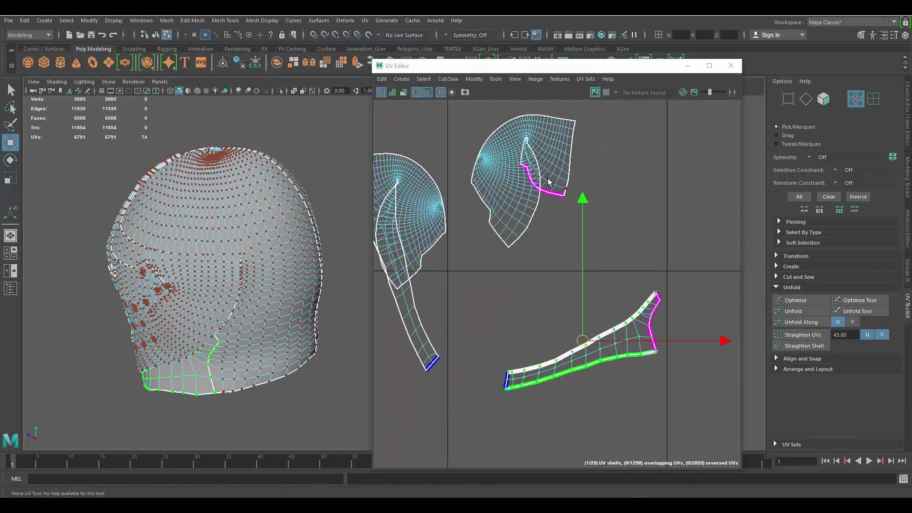
Step: Select the right crown and back shell, convert its UV selection to faces, and try to unfold it
double_click(556, 184)
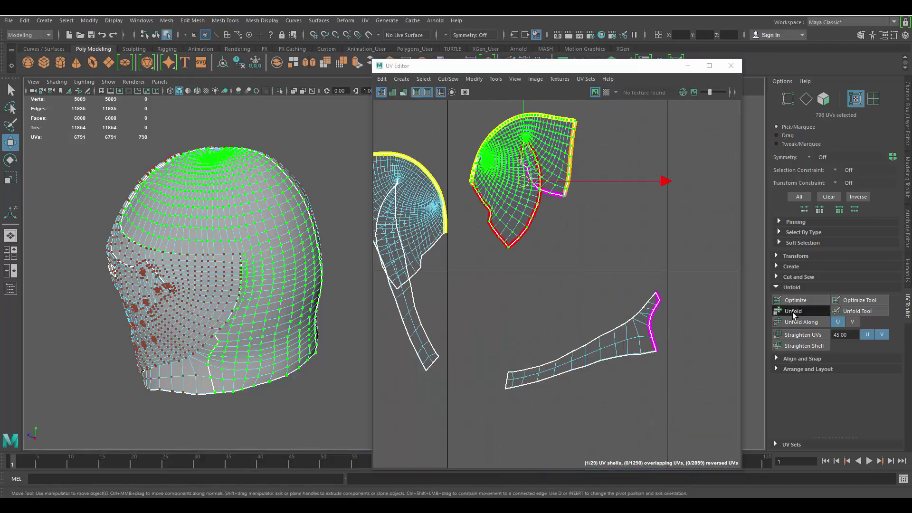
alt+middle_drag(614, 251, 612, 295)
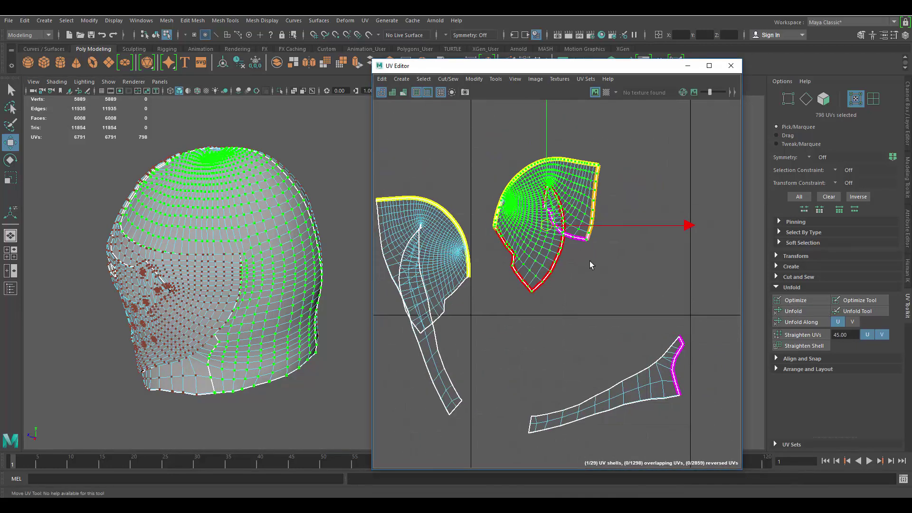
alt+drag(288, 242, 323, 271)
ctrl+right_drag(638, 174, 641, 223)
alt+middle_drag(218, 250, 238, 212)
key(ctrl+u)
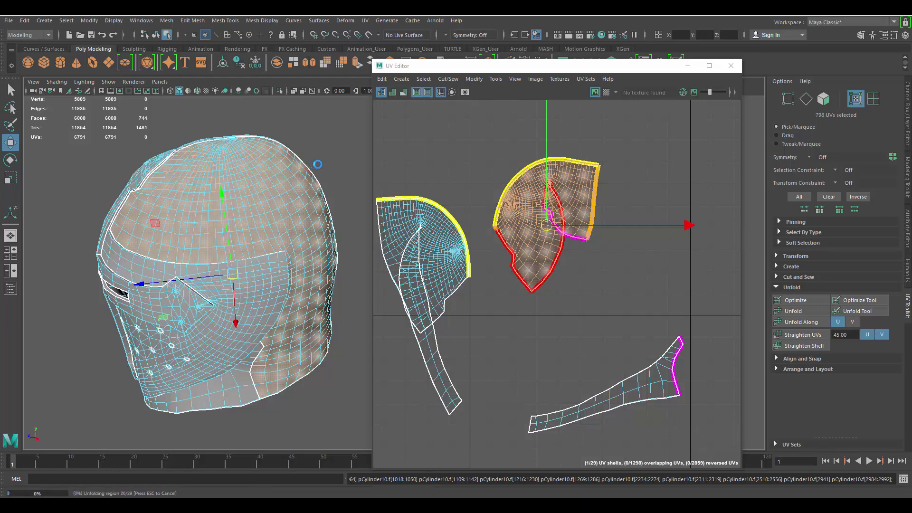
Step: Isolate the selected crown and back faces in the viewport
alt+drag(307, 183, 346, 172)
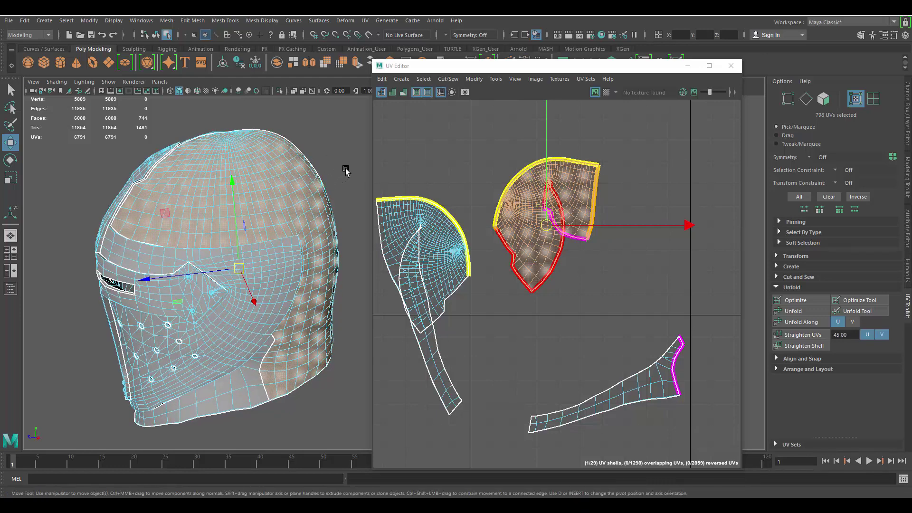
key(ctrl+1)
alt+drag(329, 211, 285, 209)
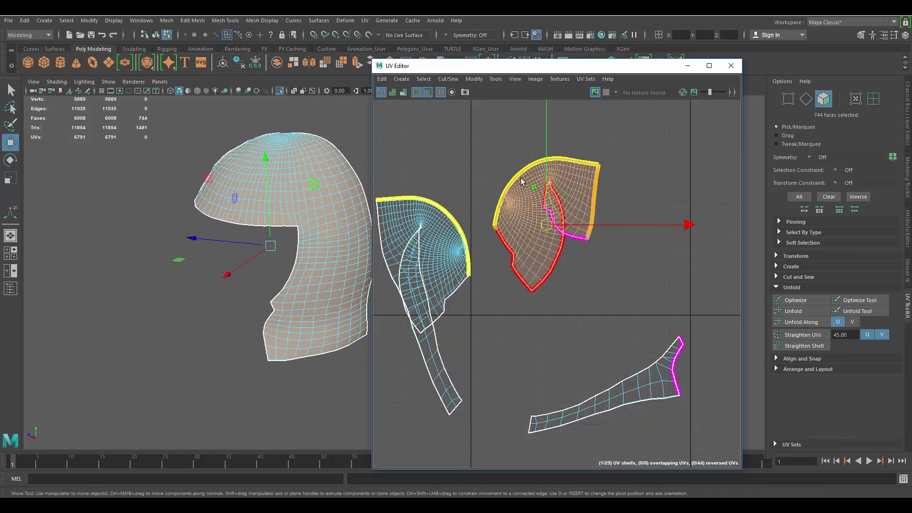
Step: Apply a new UV projection to the isolated crown faces and move the resulting shell into the empty area above the strip
drag(478, 64, 491, 106)
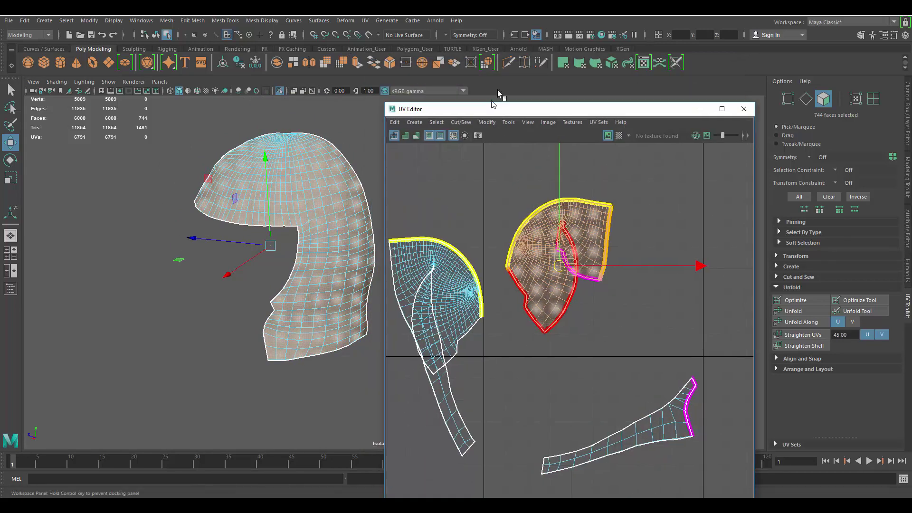
key(t)
scroll(515, 284, down, 4)
alt+middle_drag(507, 271, 613, 206)
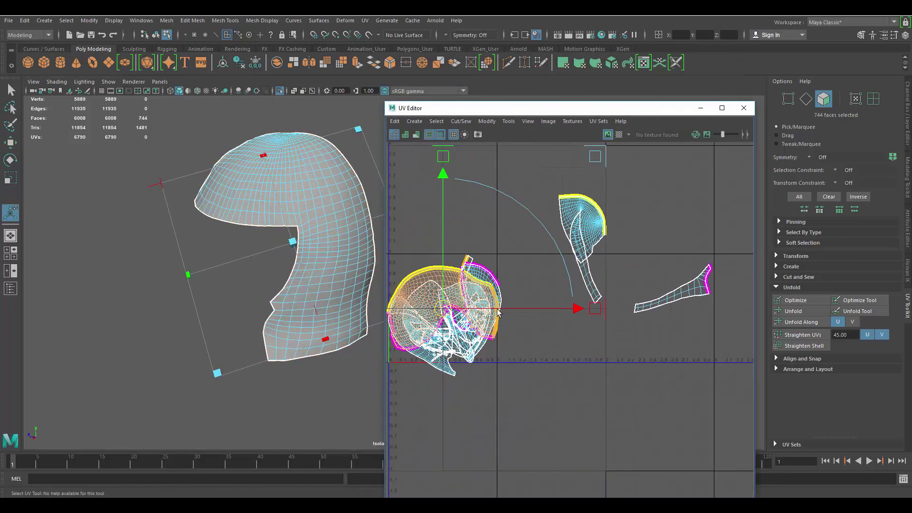
drag(444, 309, 705, 172)
alt+middle_drag(705, 173, 629, 223)
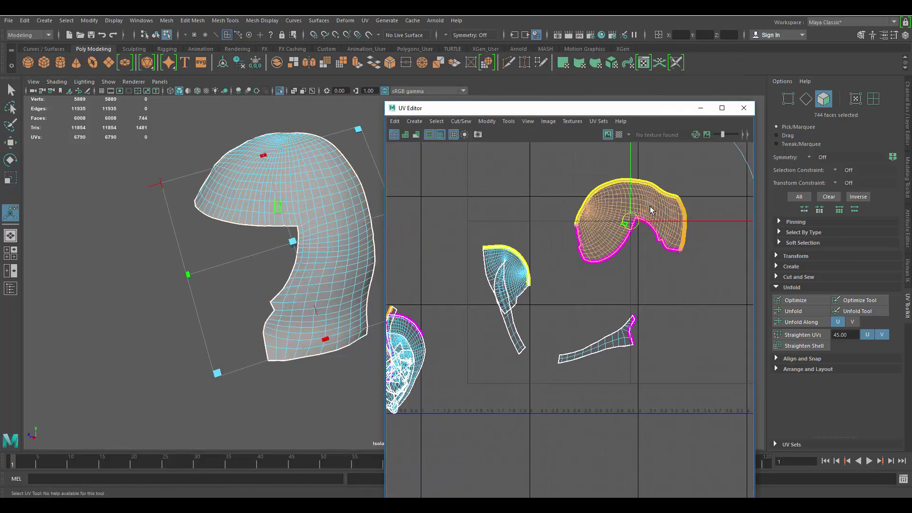
Step: Select all UVs of the newly projected crown shell, unfold it, and check its layout for overlaps
scroll(649, 205, up, 4)
right_drag(572, 216, 614, 196)
double_click(564, 209)
scroll(609, 253, down, 3)
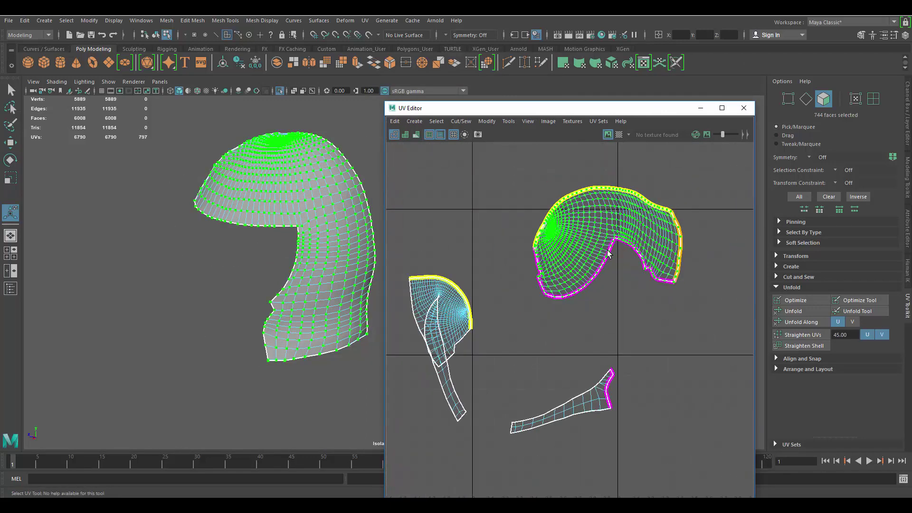
click(792, 312)
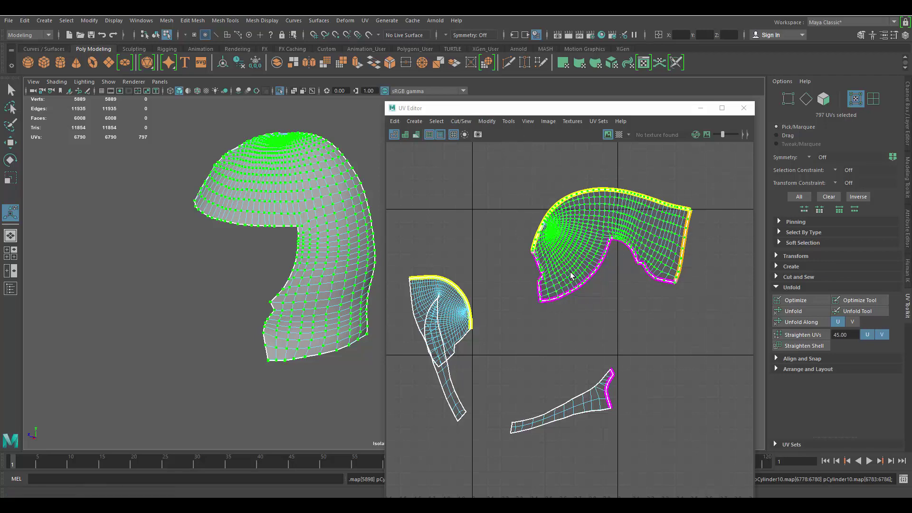
scroll(620, 269, down, 2)
scroll(623, 269, up, 5)
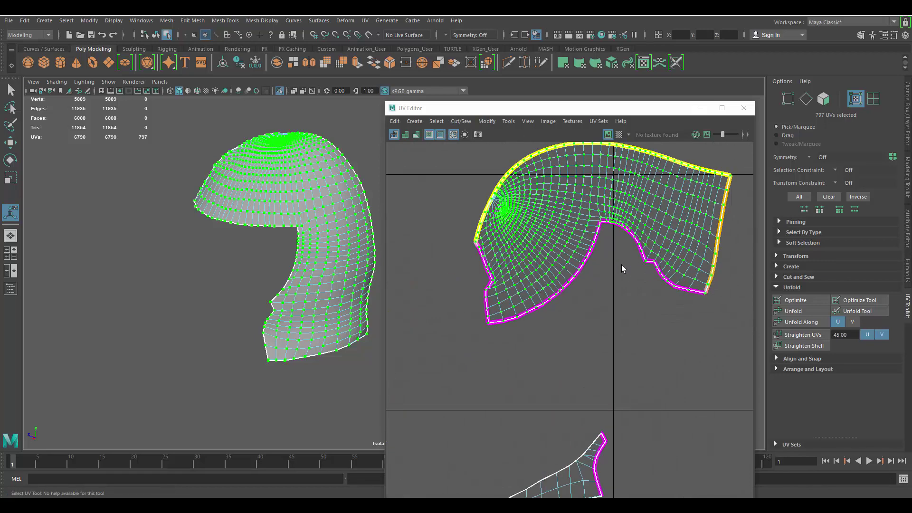
scroll(623, 269, down, 3)
alt+middle_drag(610, 280, 597, 263)
Step: Clear the selection, reselect the whole right crown shell, and run Unfold on it again
click(613, 252)
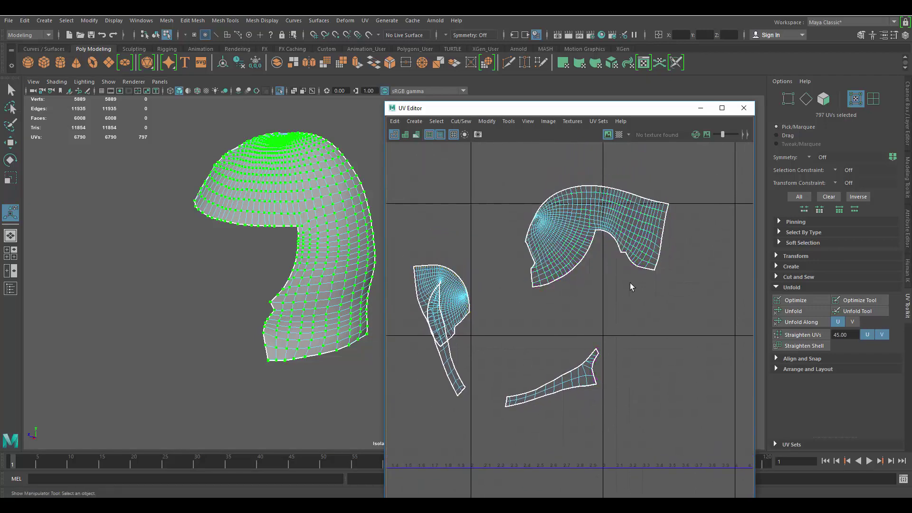
scroll(613, 252, up, 3)
double_click(550, 220)
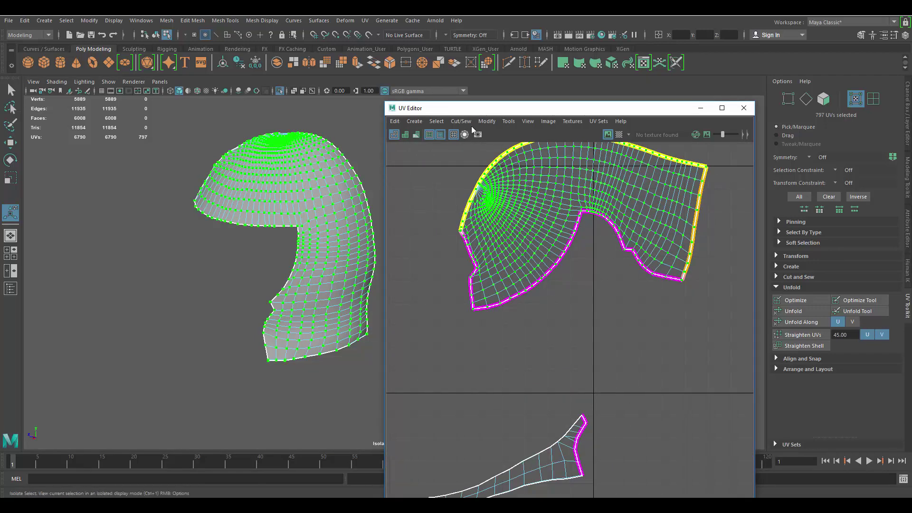
click(485, 122)
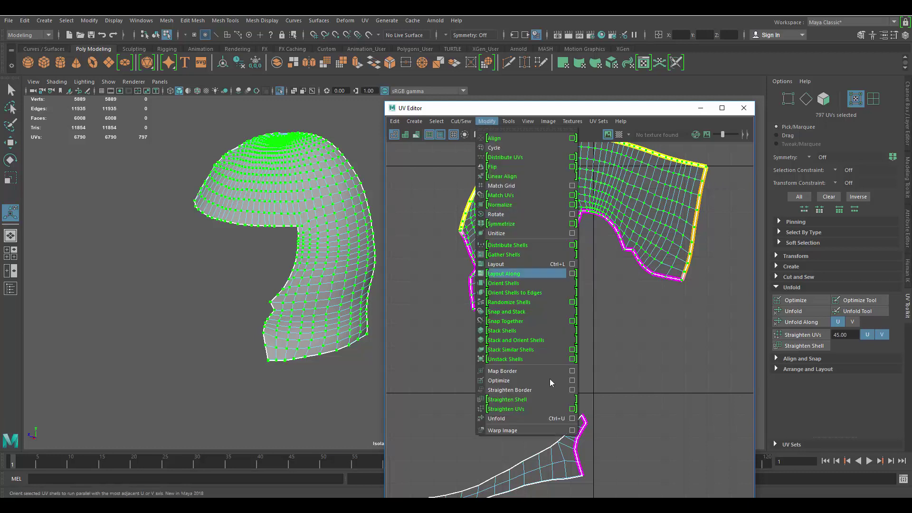
click(517, 418)
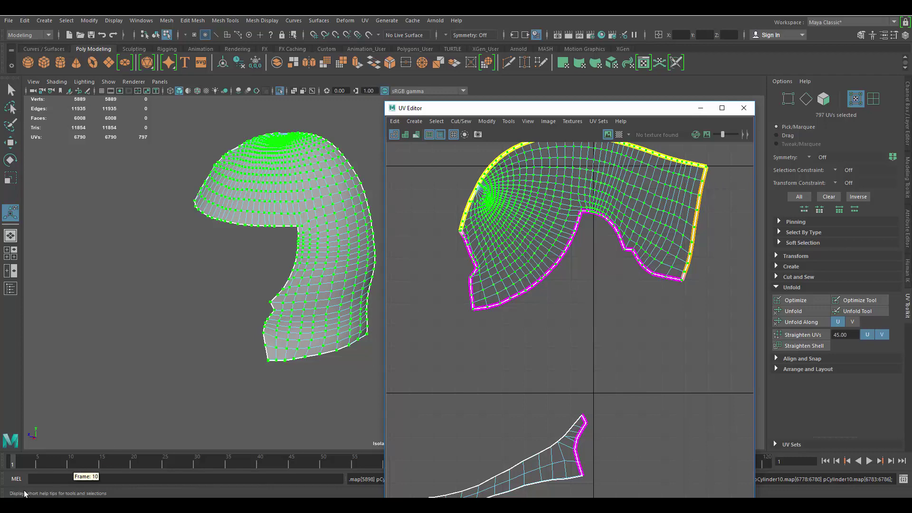
Step: Select the helmet's left half shell with its overlapping lower strip and unfold it
scroll(506, 274, down, 5)
alt+middle_drag(495, 315, 608, 264)
scroll(544, 241, up, 2)
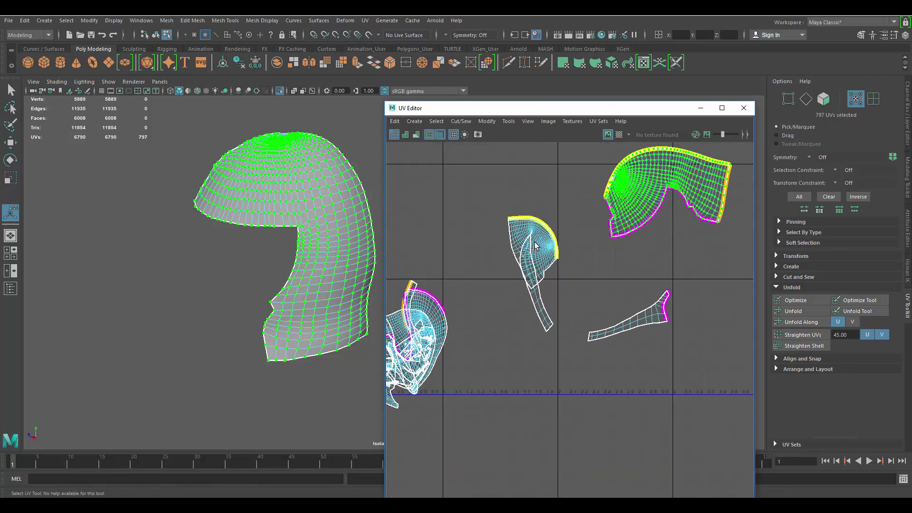
double_click(529, 237)
click(487, 122)
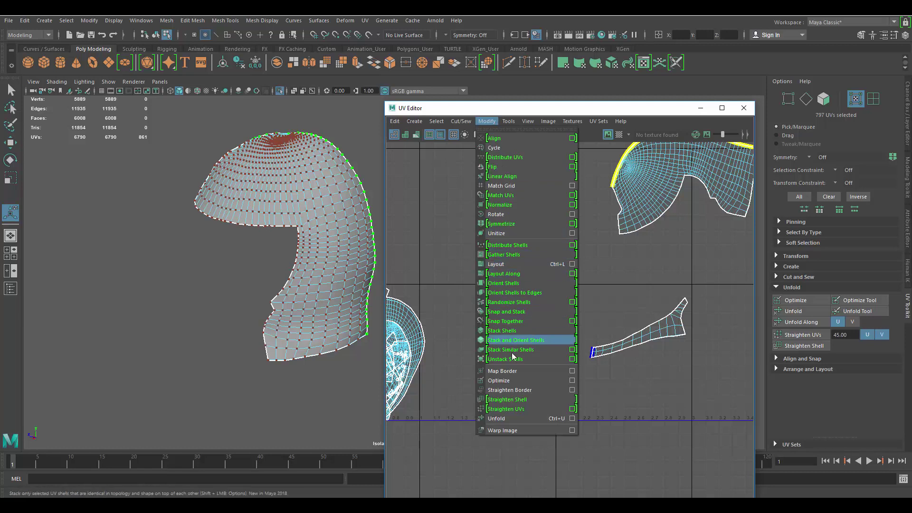
click(496, 419)
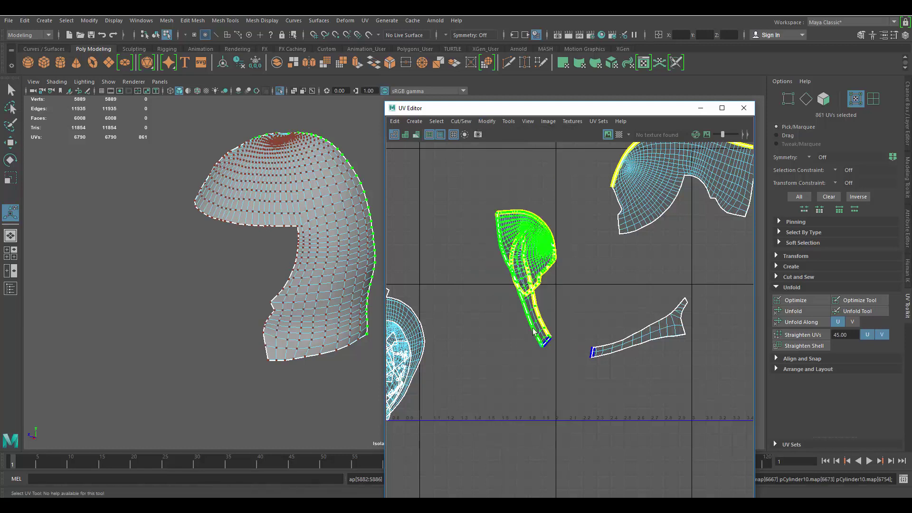
scroll(540, 242, up, 2)
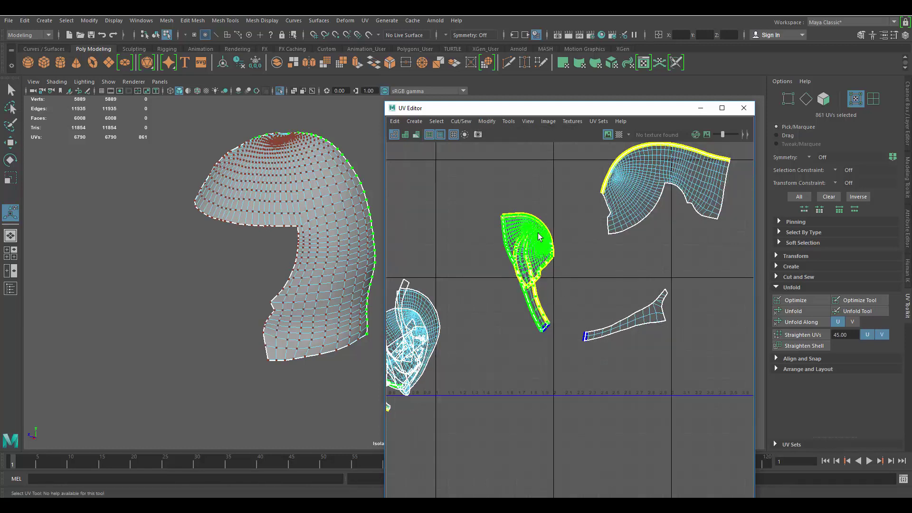
scroll(538, 233, down, 3)
alt+middle_drag(541, 223, 565, 235)
scroll(566, 236, up, 3)
Step: End the isolation to show the whole helmet and select the faces of the left half shell
alt+drag(182, 212, 355, 216)
key(ctrl+1)
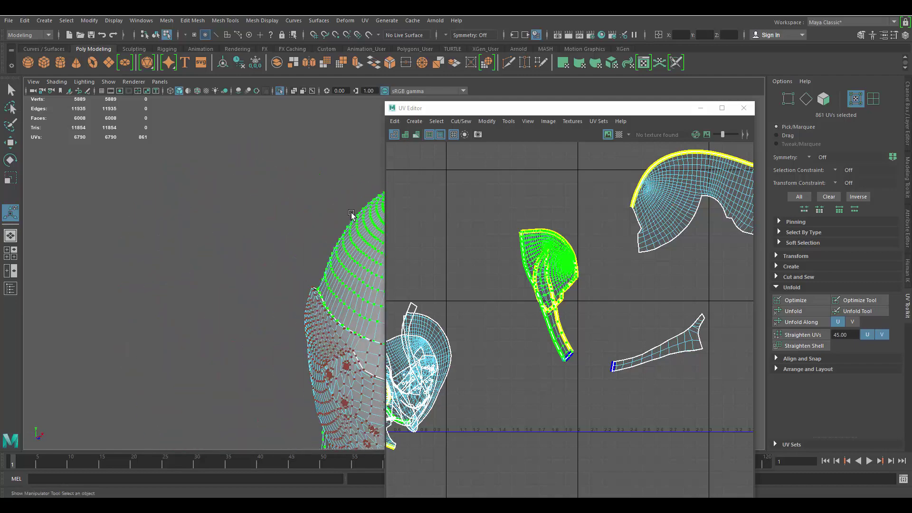
alt+middle_drag(354, 216, 256, 205)
alt+drag(257, 206, 297, 209)
alt+middle_drag(540, 220, 546, 160)
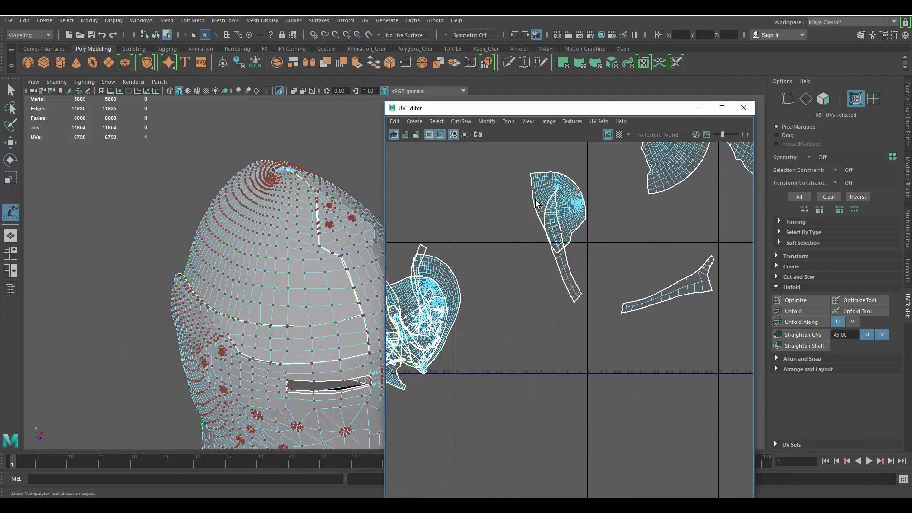
shift+right_drag(547, 195, 547, 251)
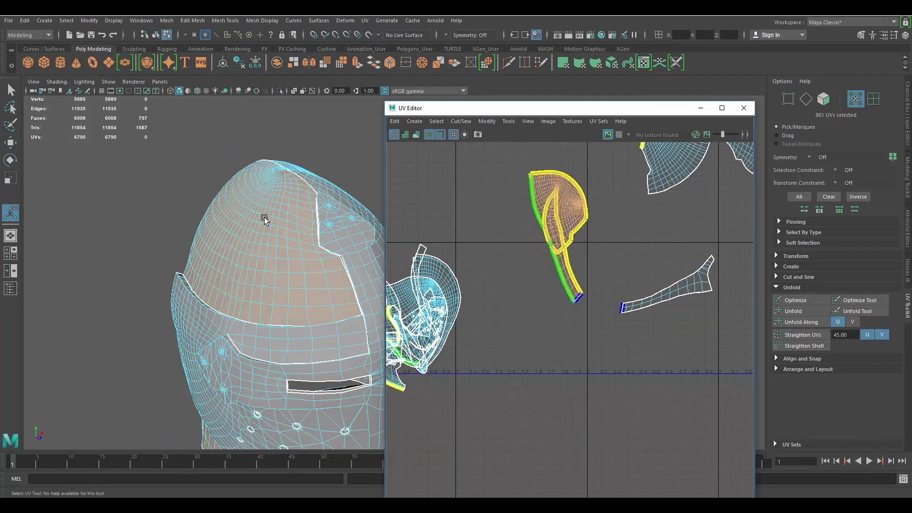
Step: Apply a planar UV projection to the selected faces of the left half shell and convert the selection to UVs
alt+middle_drag(266, 220, 230, 177)
scroll(230, 177, down, 3)
alt+middle_drag(321, 189, 281, 172)
alt+drag(281, 174, 308, 157)
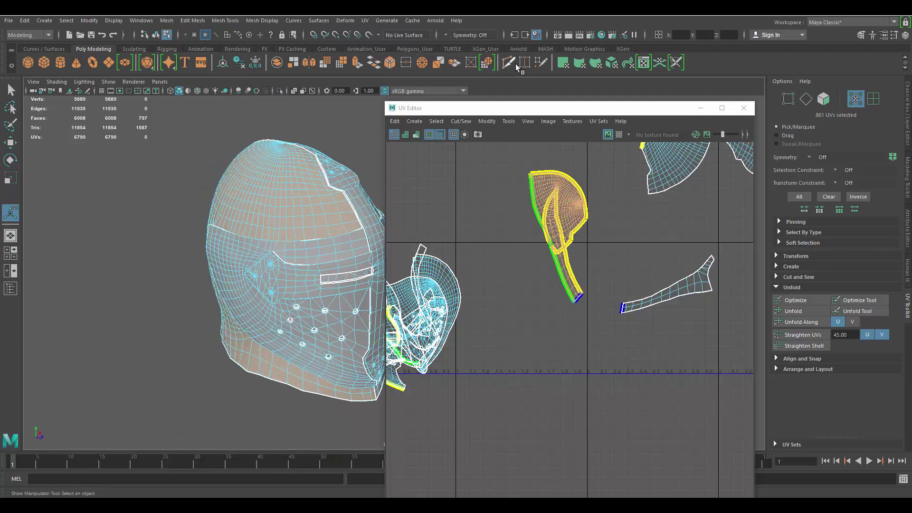
click(563, 63)
alt+middle_drag(398, 316, 473, 316)
drag(581, 216, 605, 189)
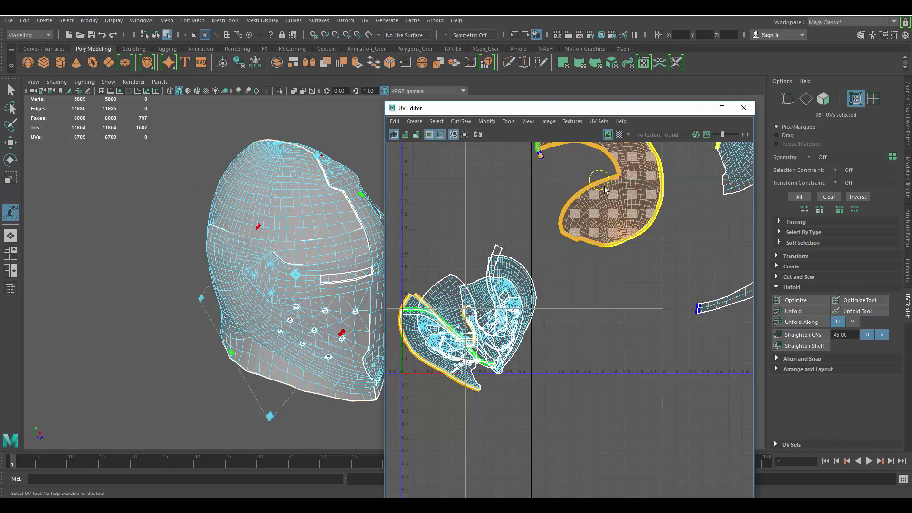
alt+middle_drag(604, 190, 547, 256)
key(ctrl+F12)
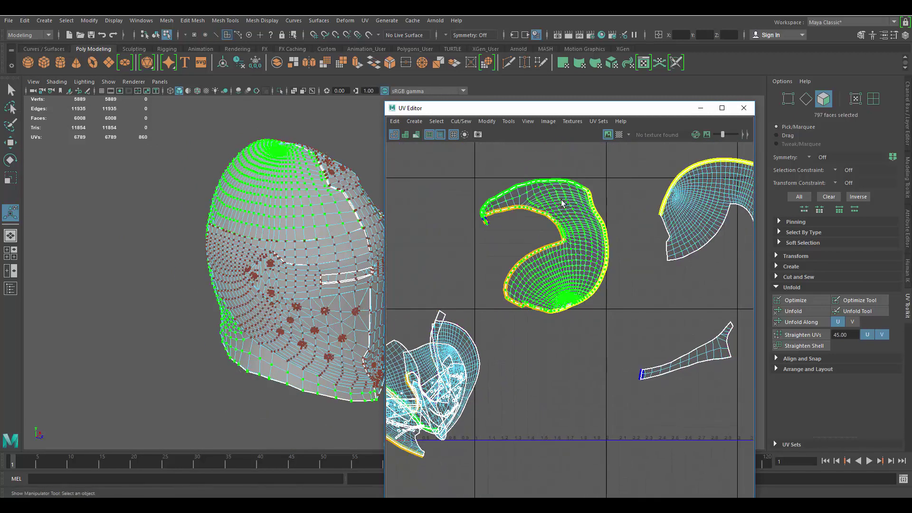
Step: Unfold the projected left half shell using the Legacy method in the Unfold UVs options
click(487, 121)
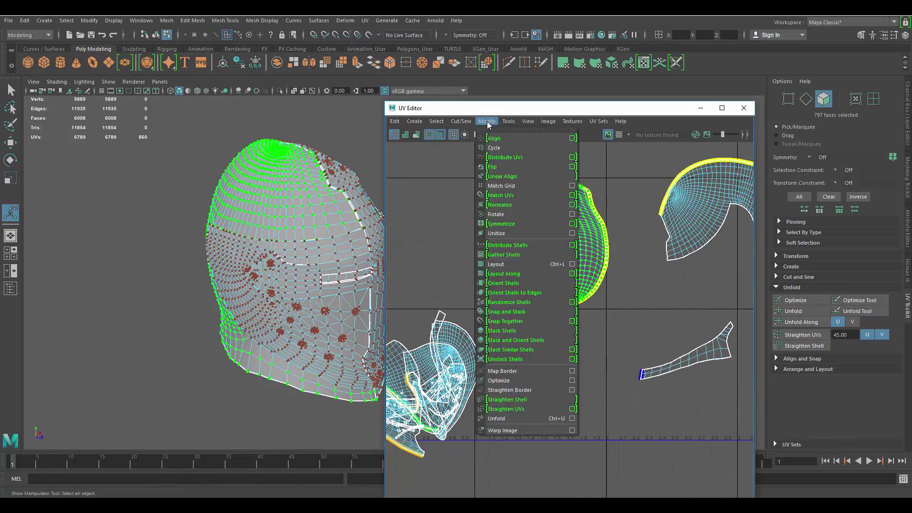
click(572, 418)
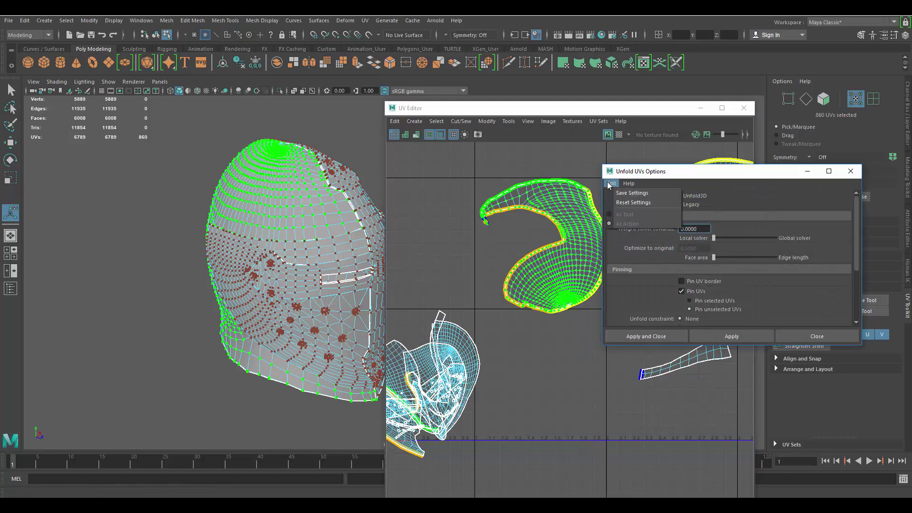
click(678, 195)
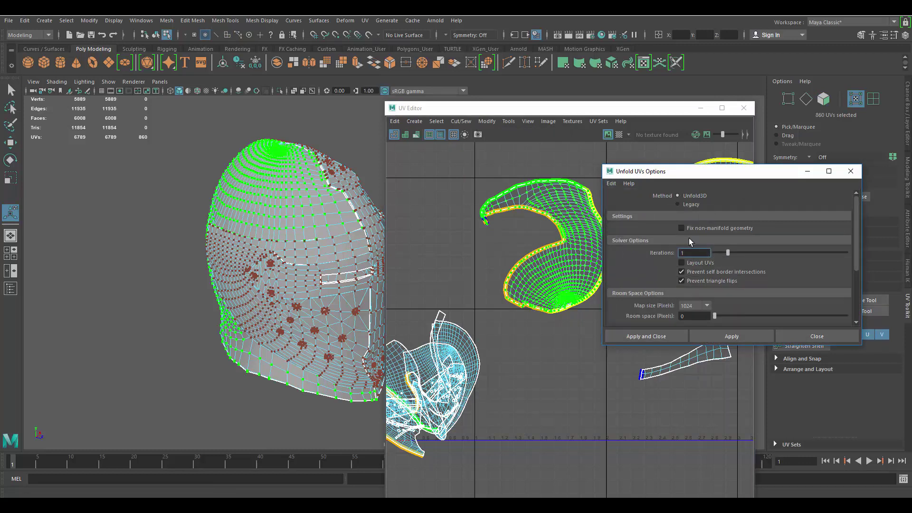
click(678, 204)
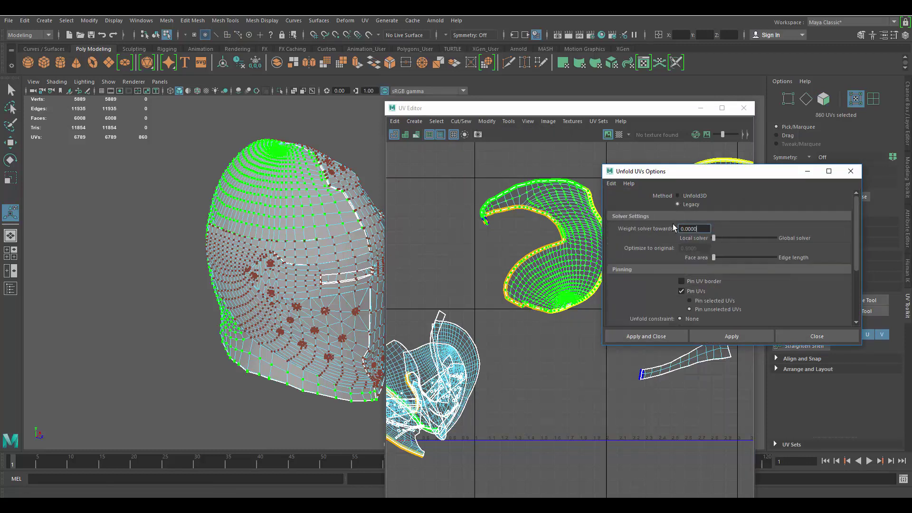
click(729, 336)
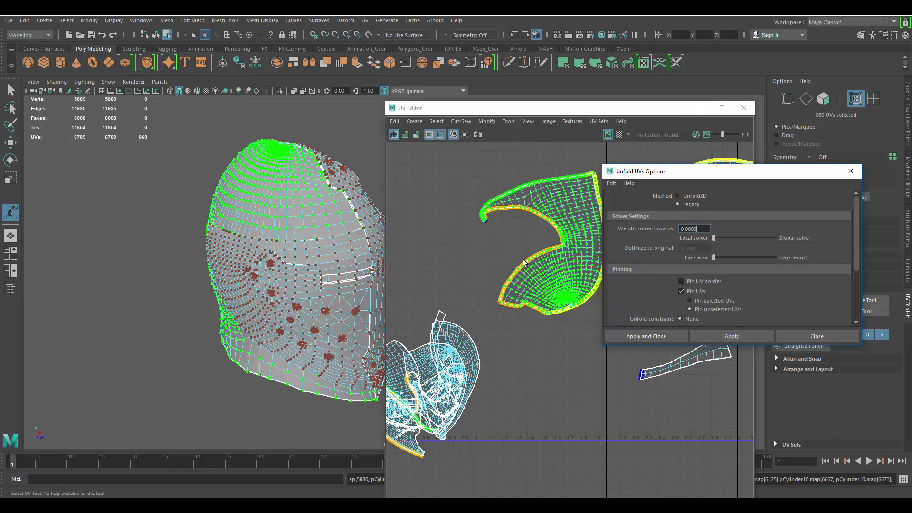
Step: Set the unfold method to Unfold3D and unfold the left half shell again
click(678, 195)
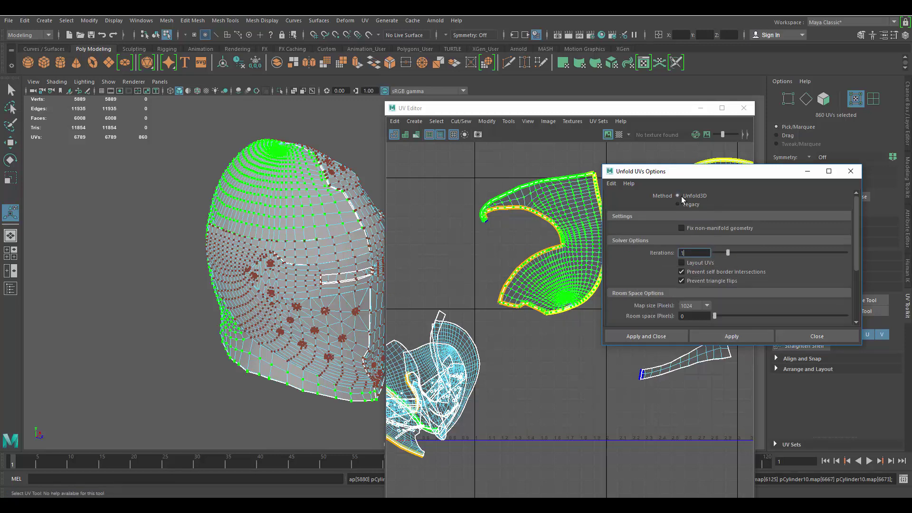
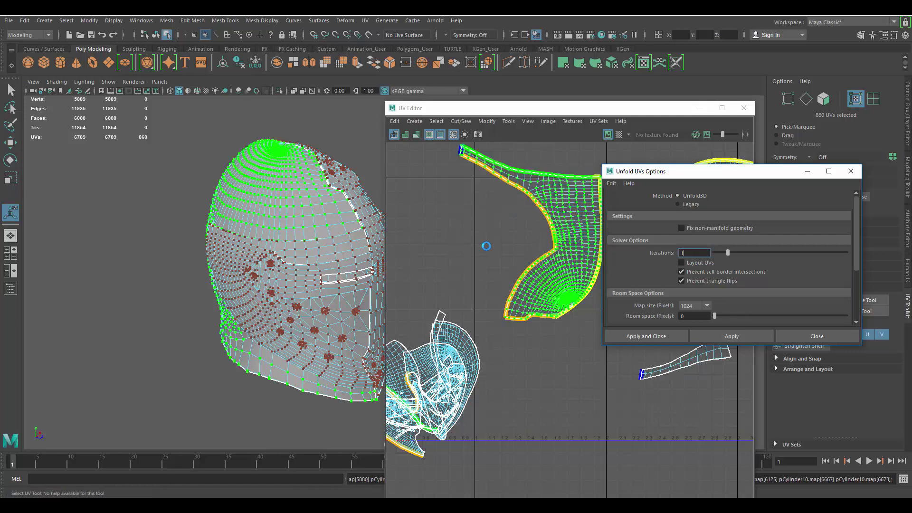
alt+middle_drag(558, 212, 576, 221)
scroll(573, 218, up, 2)
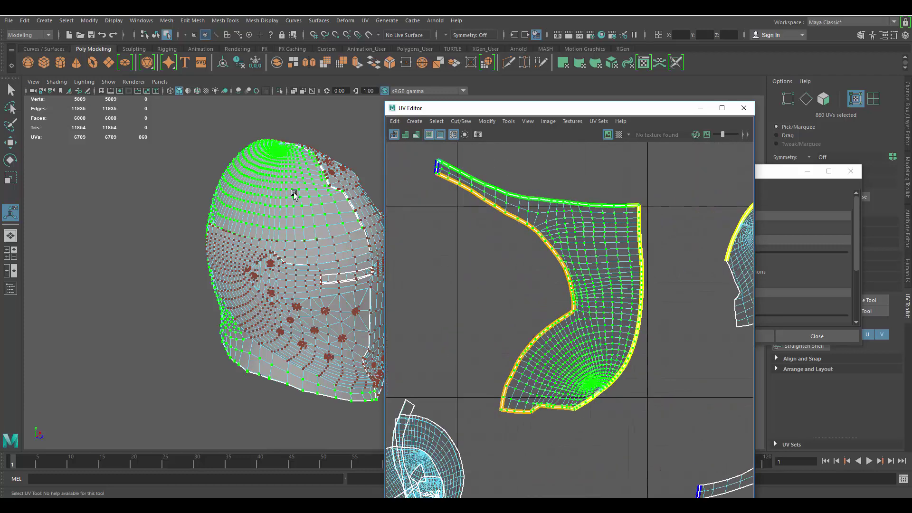
Step: Show the checker map on the helmet and examine the pattern across the crown and back seam
alt+drag(294, 195, 266, 197)
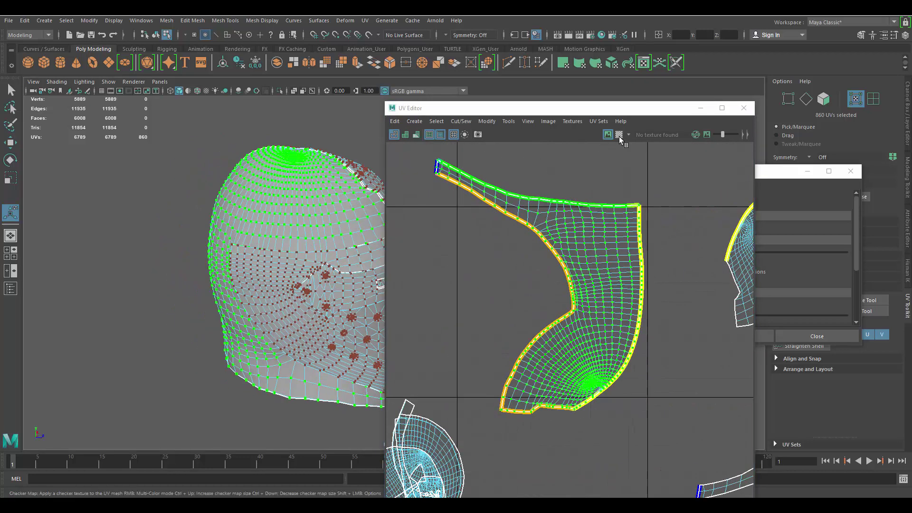
click(619, 135)
alt+right_drag(172, 183, 266, 200)
alt+drag(285, 209, 364, 209)
alt+middle_drag(364, 209, 292, 200)
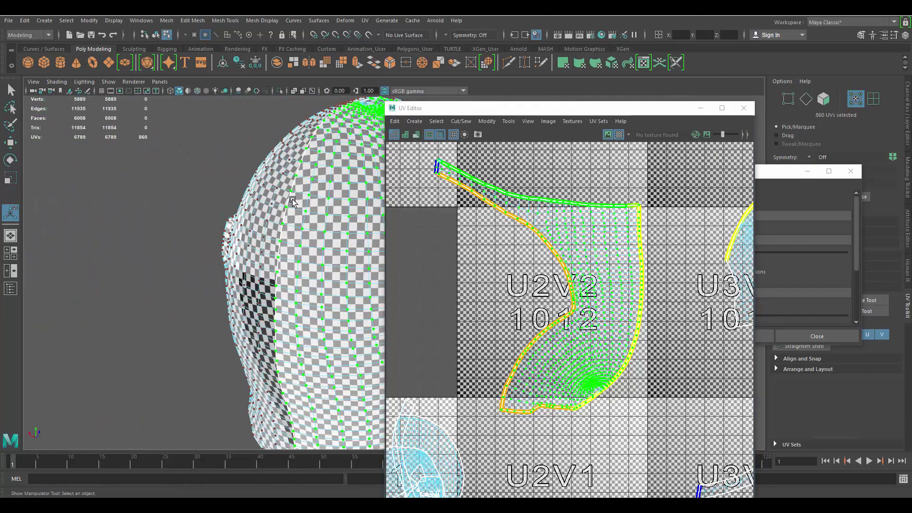
key(bracketleft)
key(bracketleft)
key(bracketleft)
key(bracketleft)
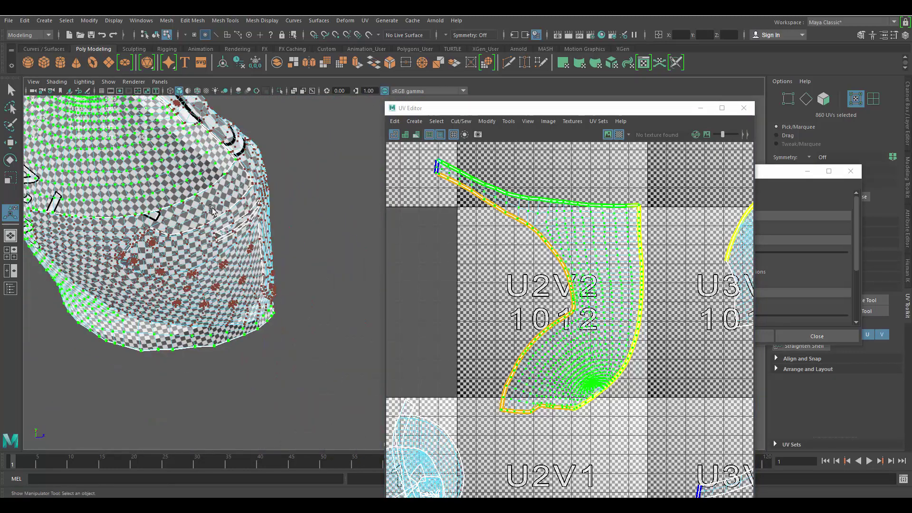
Step: Examine the checker pattern around the visor, lower rim and back of the helmet, and turn the checker map off
alt+right_drag(212, 209, 183, 208)
alt+middle_drag(183, 208, 283, 256)
alt+drag(284, 257, 201, 251)
alt+right_drag(202, 251, 249, 250)
alt+drag(250, 250, 276, 238)
alt+middle_drag(275, 239, 309, 208)
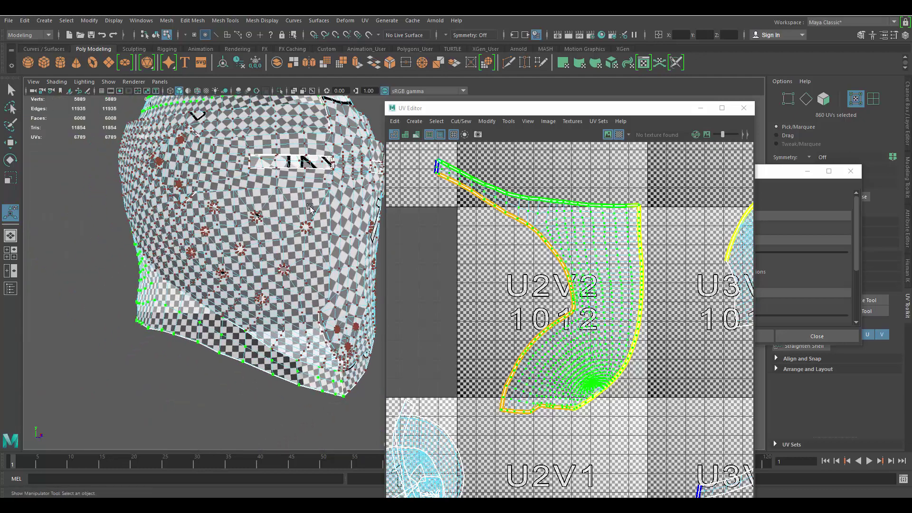
alt+drag(310, 208, 157, 239)
alt+middle_drag(285, 235, 82, 247)
alt+drag(292, 224, 188, 226)
alt+middle_drag(187, 225, 52, 227)
scroll(662, 246, down, 5)
alt+middle_drag(725, 227, 604, 209)
scroll(615, 216, up, 3)
click(620, 134)
Step: Select the border edges along the straight lower-rim end of the right half shell in the UV layout
alt+middle_drag(682, 253, 654, 230)
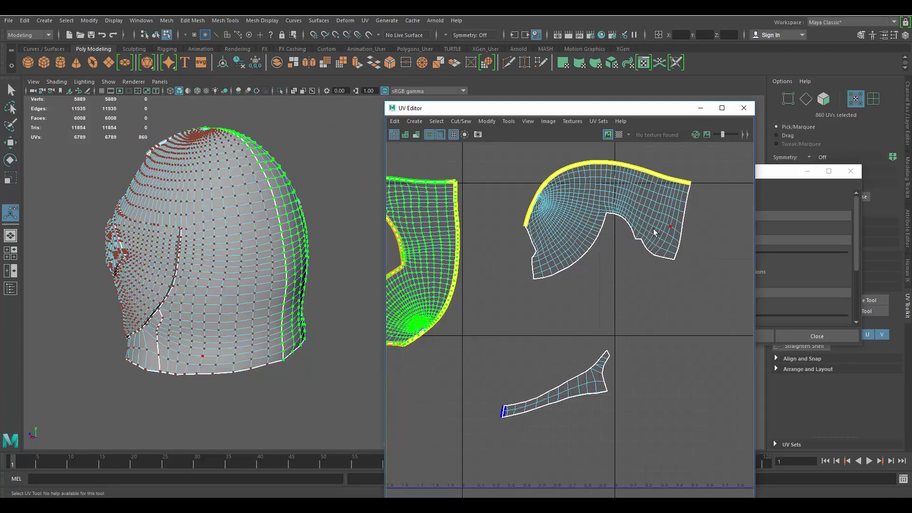
right_drag(670, 220, 672, 192)
scroll(694, 182, up, 3)
scroll(697, 181, up, 5)
alt+middle_drag(695, 184, 656, 195)
scroll(657, 228, down, 4)
drag(671, 257, 648, 174)
drag(657, 360, 641, 233)
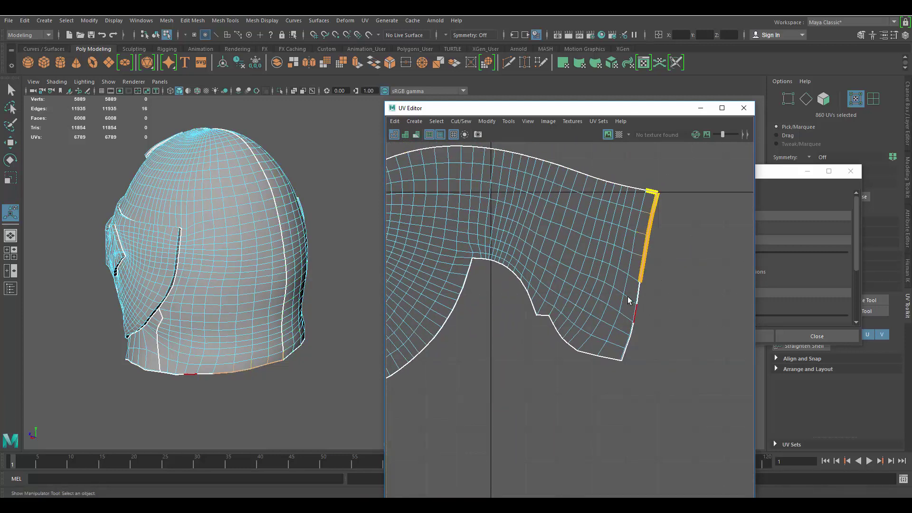
shift+drag(628, 298, 627, 365)
ctrl+drag(586, 312, 612, 386)
ctrl+drag(613, 234, 624, 339)
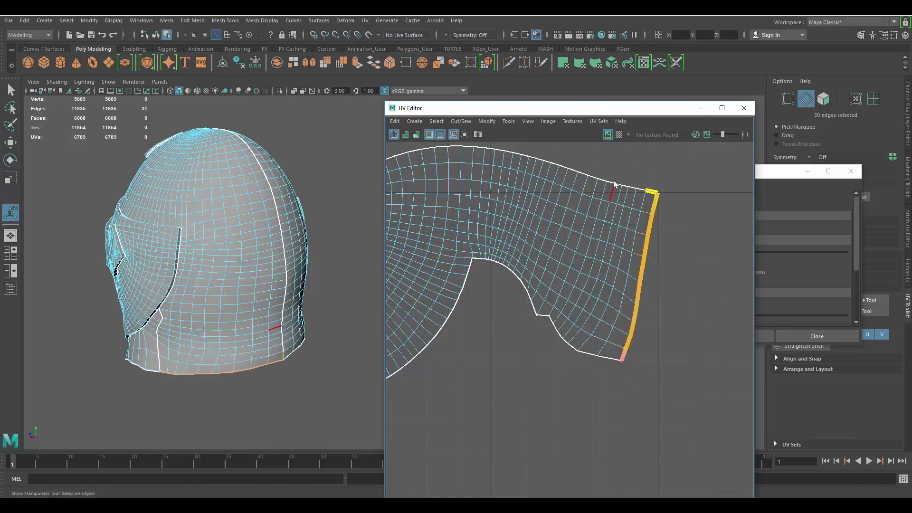
ctrl+drag(615, 183, 638, 258)
Step: Refine the border edge selection, try to move and sew those edges to their neighbouring shells, and undo the sewing
click(421, 506)
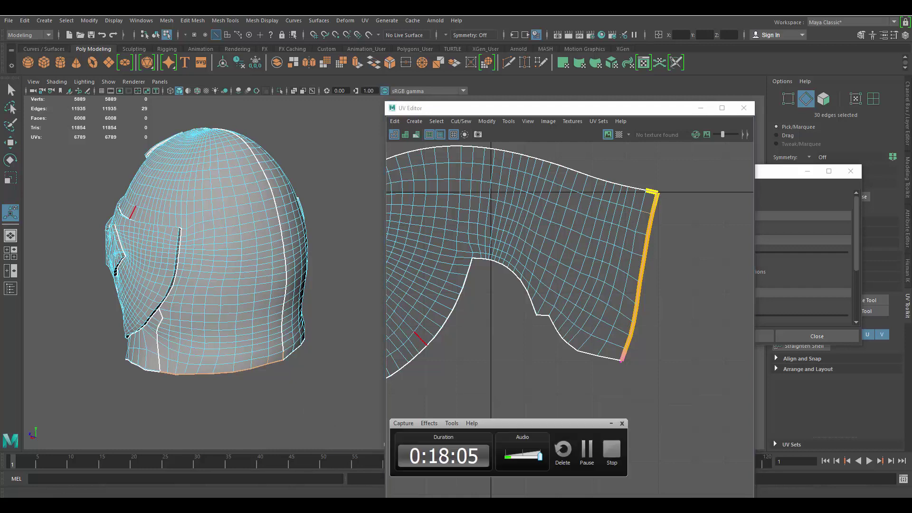
scroll(638, 249, up, 4)
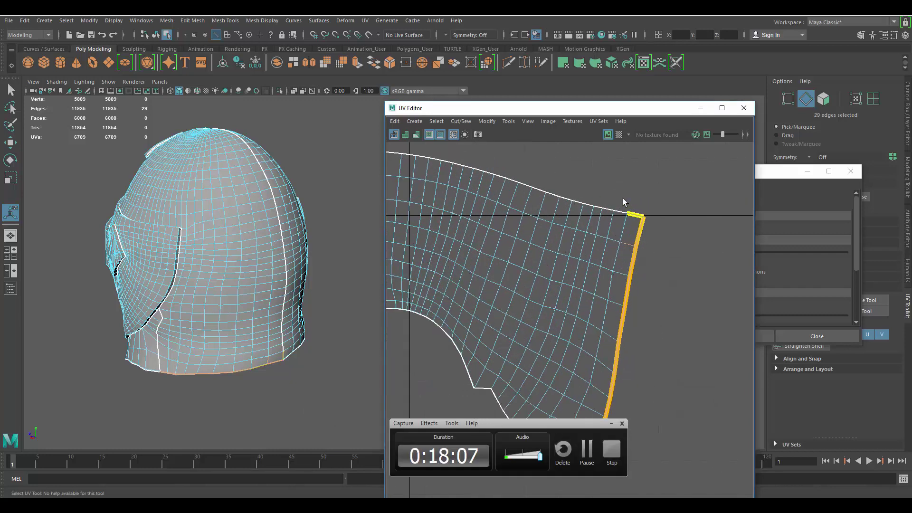
shift+drag(600, 208, 627, 257)
scroll(644, 255, down, 4)
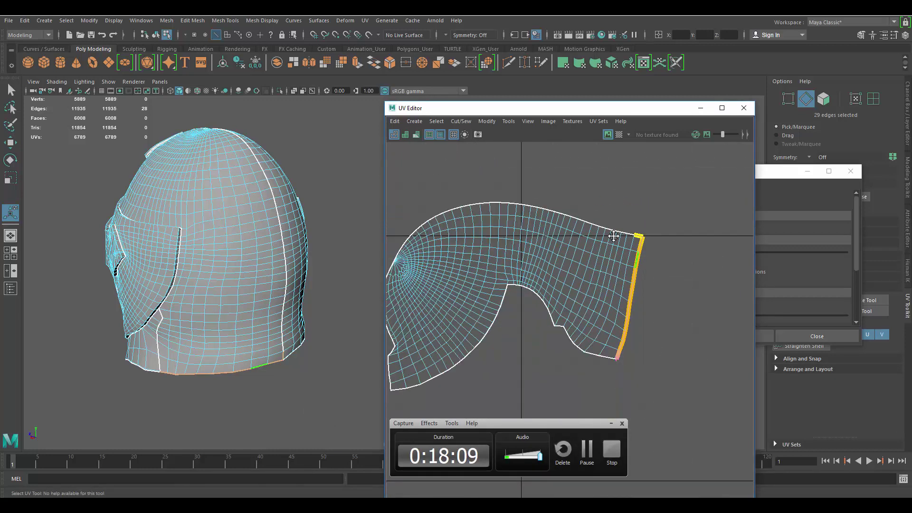
alt+middle_drag(604, 333, 640, 252)
scroll(641, 255, down, 2)
shift+right_drag(619, 242, 617, 212)
scroll(595, 209, down, 1)
alt+middle_drag(595, 210, 650, 241)
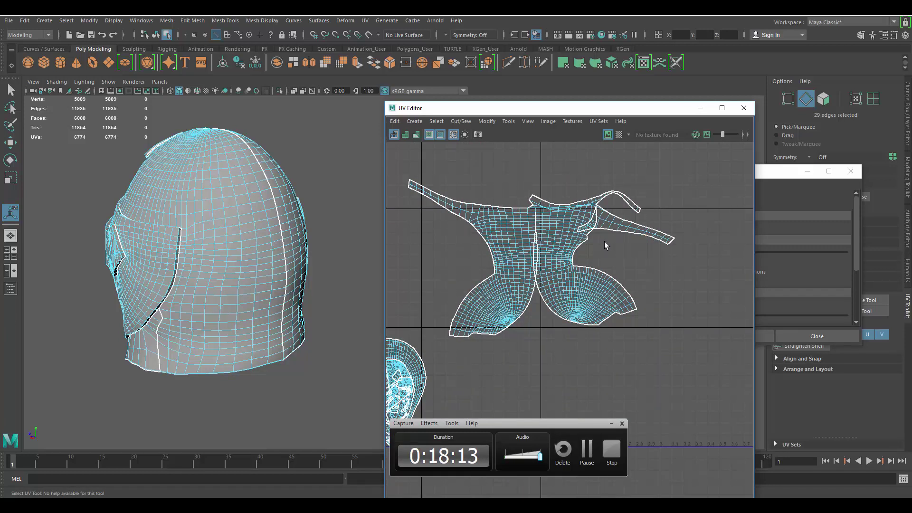
key(ctrl+z)
Step: Activate the Move tool and switch the UV layout from edge to UV selection
scroll(632, 281, up, 2)
key(w)
right_drag(671, 185, 696, 172)
scroll(591, 232, down, 2)
alt+middle_drag(576, 222, 597, 235)
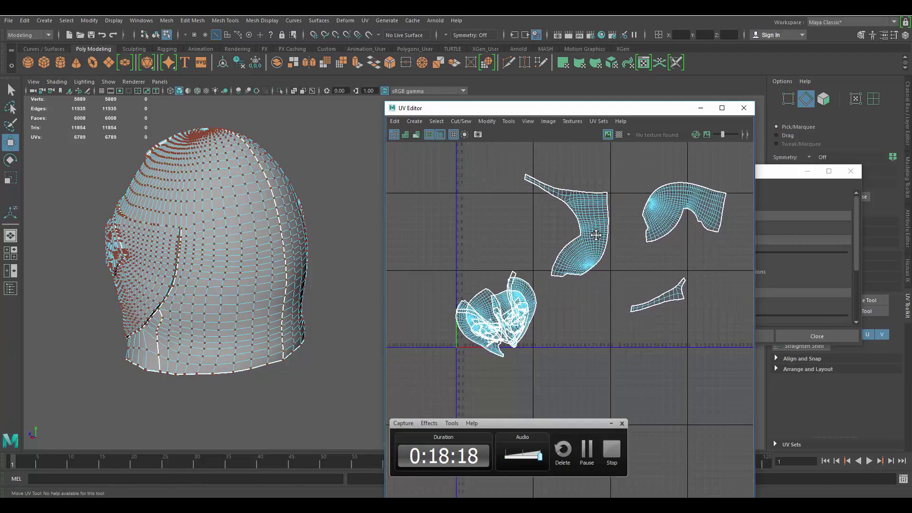
click(614, 424)
Step: Select the overlapping face shell with the breathing holes and move it clear of the piled-up visor shells
alt+middle_drag(534, 249, 581, 265)
scroll(304, 263, down, 5)
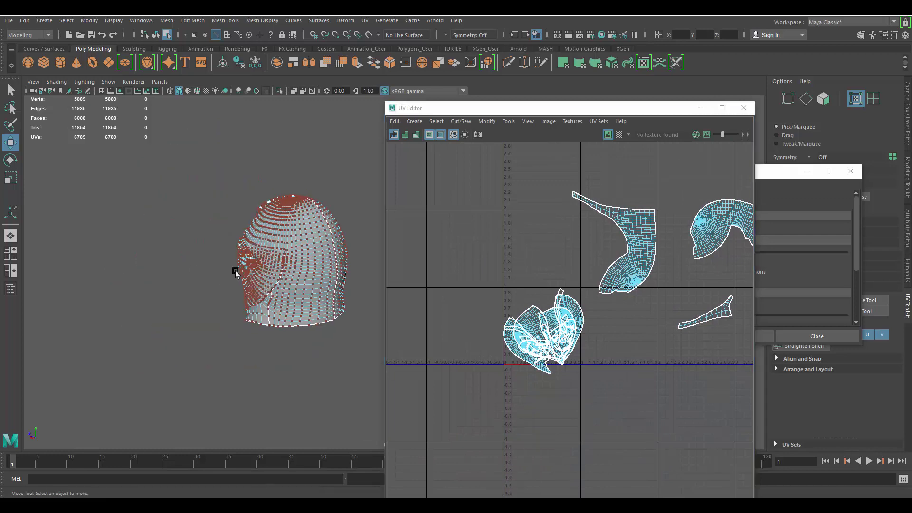
alt+drag(235, 271, 284, 291)
alt+middle_drag(261, 290, 279, 218)
scroll(266, 219, up, 3)
alt+middle_drag(555, 305, 587, 250)
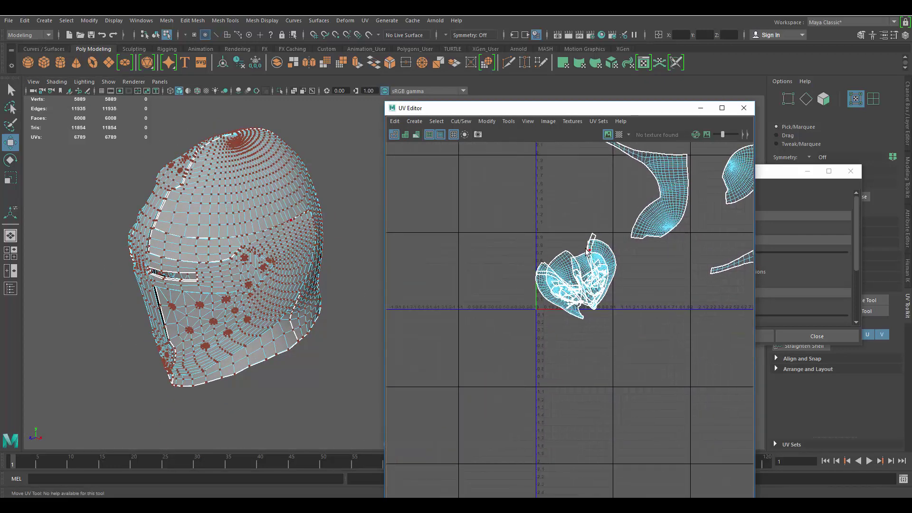
scroll(587, 253, up, 5)
alt+drag(132, 266, 180, 244)
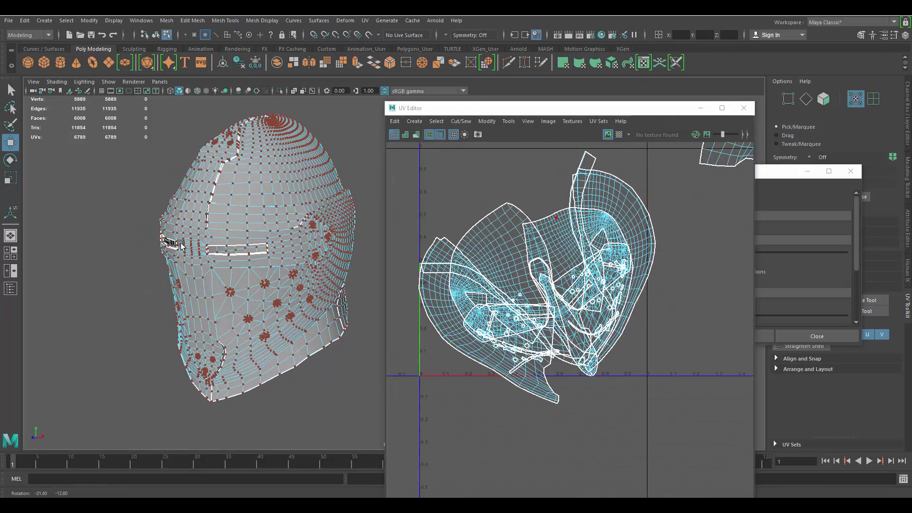
click(181, 245)
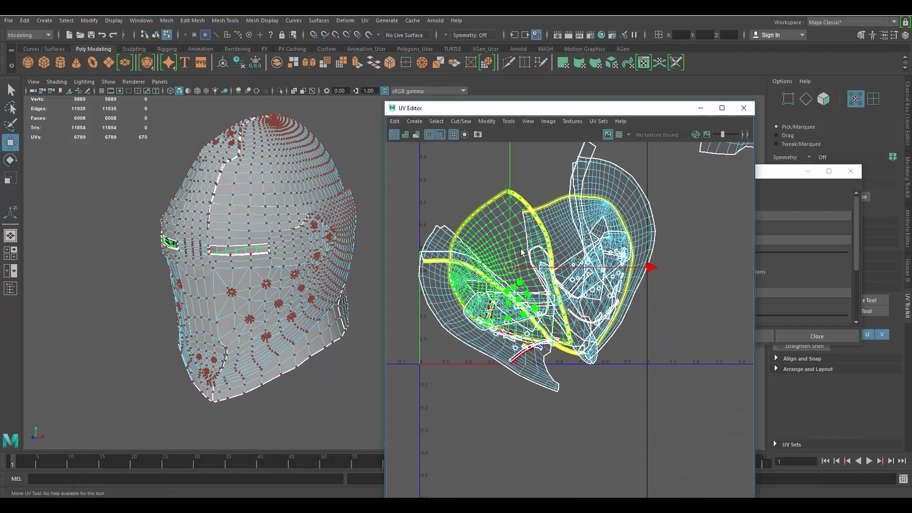
scroll(521, 248, down, 2)
drag(513, 263, 412, 170)
alt+middle_drag(669, 252, 704, 310)
drag(622, 113, 581, 113)
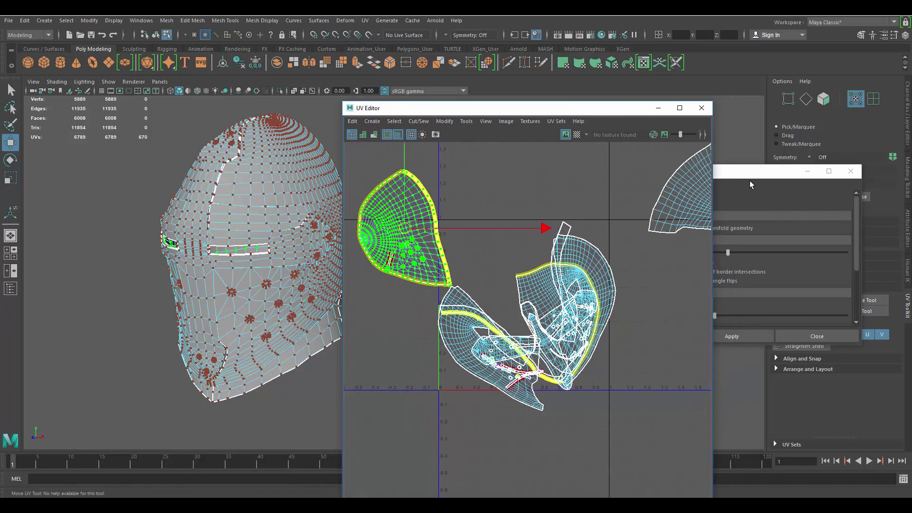
Step: Review the Unfold UVs options and close them
click(736, 174)
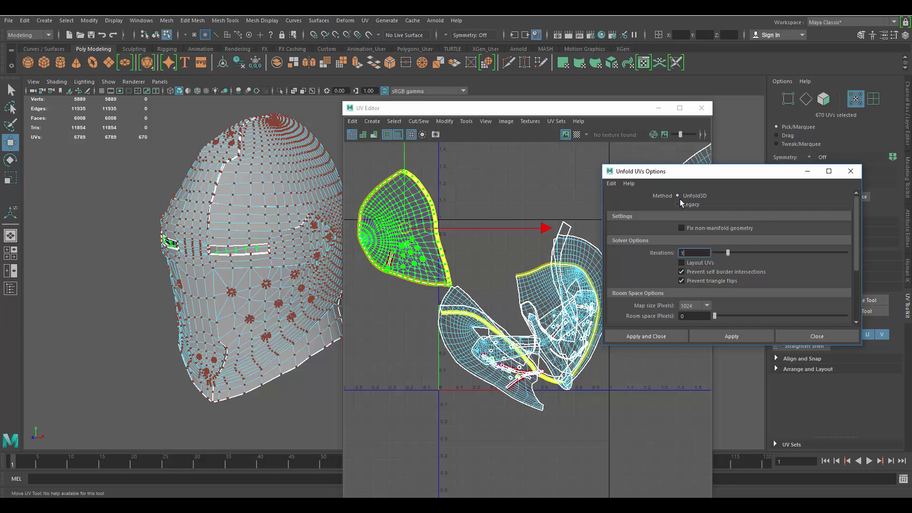
scroll(732, 260, down, 3)
scroll(732, 255, up, 3)
click(851, 171)
Step: Select the whole right half shell and align its rotation with Orient Shells
alt+middle_drag(509, 231, 505, 165)
scroll(531, 230, up, 1)
scroll(532, 229, down, 6)
alt+middle_drag(578, 183, 481, 273)
scroll(548, 260, up, 3)
double_click(547, 262)
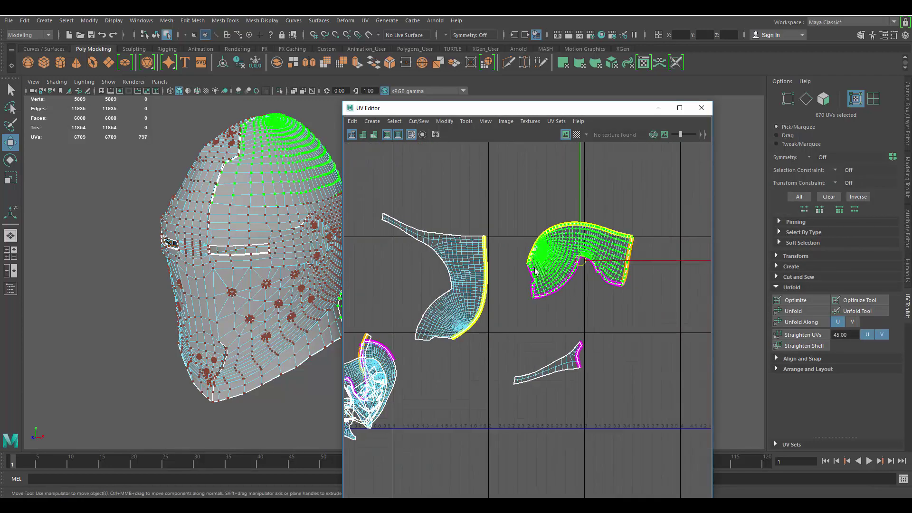
click(783, 360)
click(783, 359)
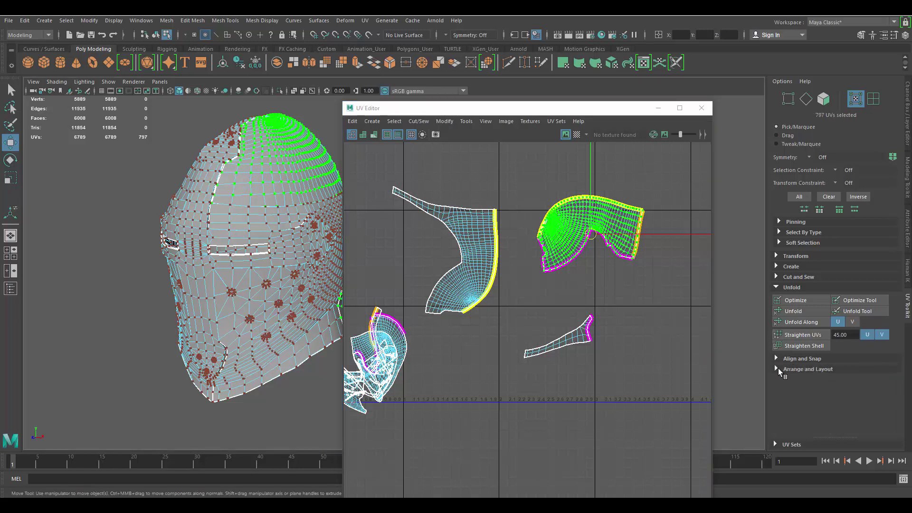
click(778, 368)
scroll(860, 303, down, 3)
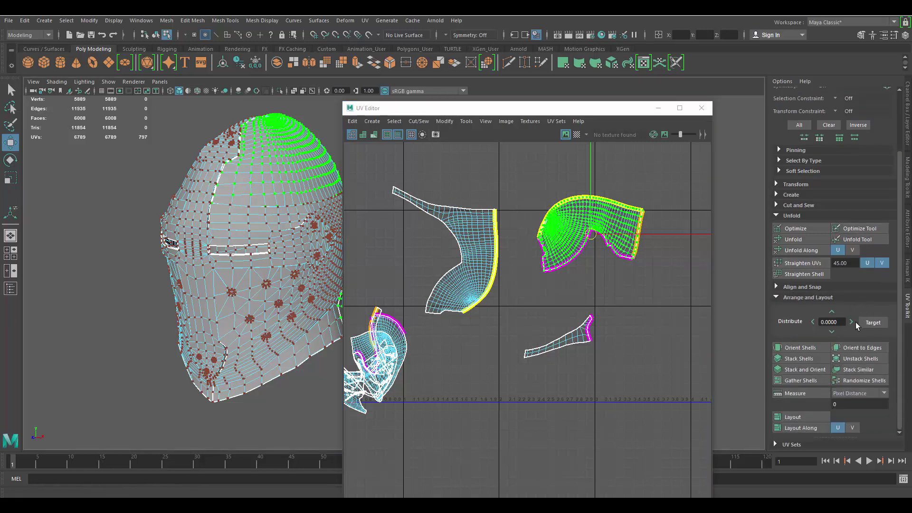
click(805, 348)
Step: Select the narrow lower strip shell, straighten it upright with Orient Shells, and clear the selection
click(413, 243)
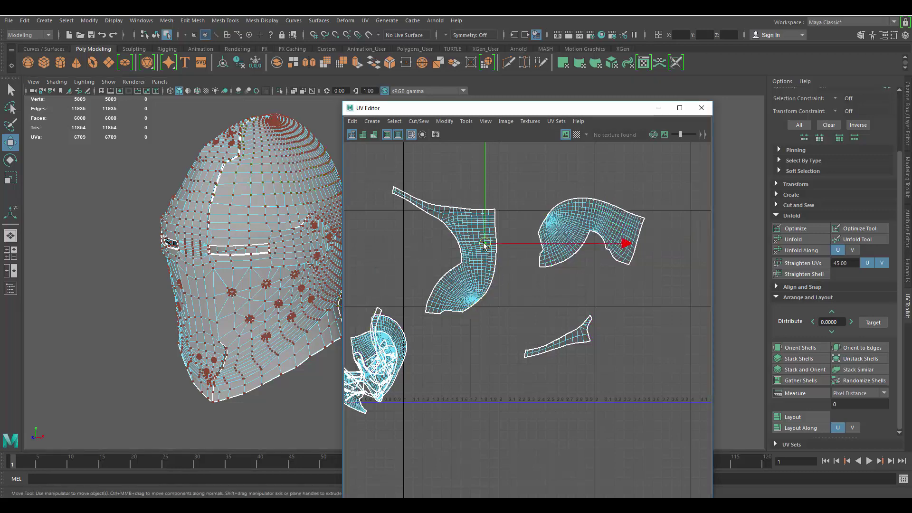
click(590, 321)
click(801, 348)
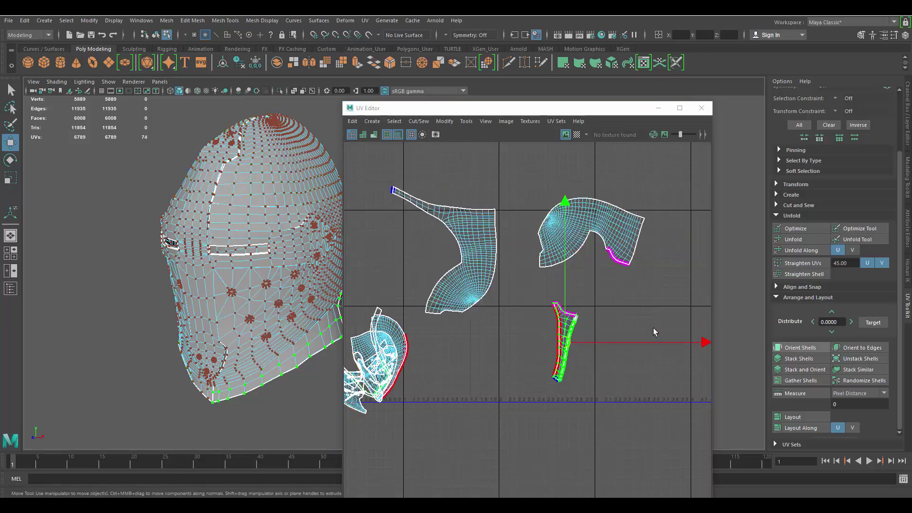
click(522, 290)
scroll(533, 276, down, 2)
scroll(549, 251, up, 3)
alt+middle_drag(513, 242, 575, 217)
scroll(576, 217, down, 3)
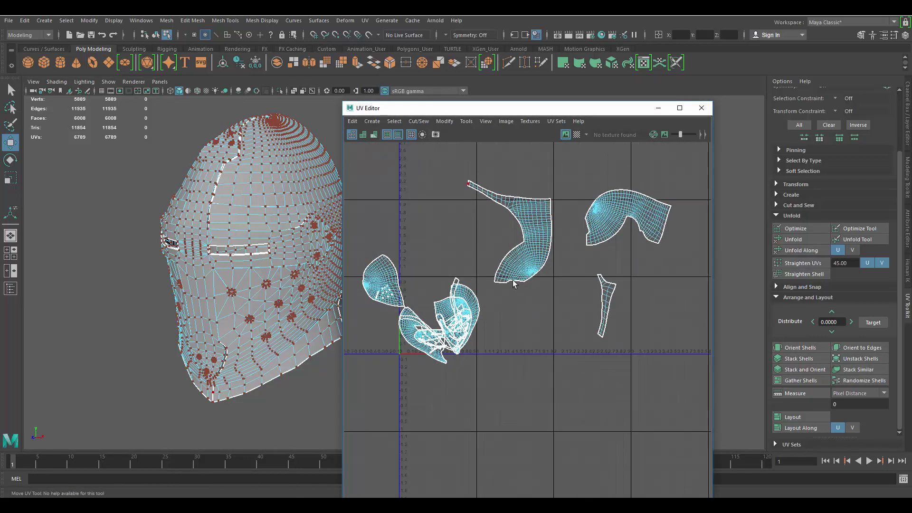
Step: Select the remaining large half shell, align its rotation with Orient Shells, and clear the selection
click(526, 228)
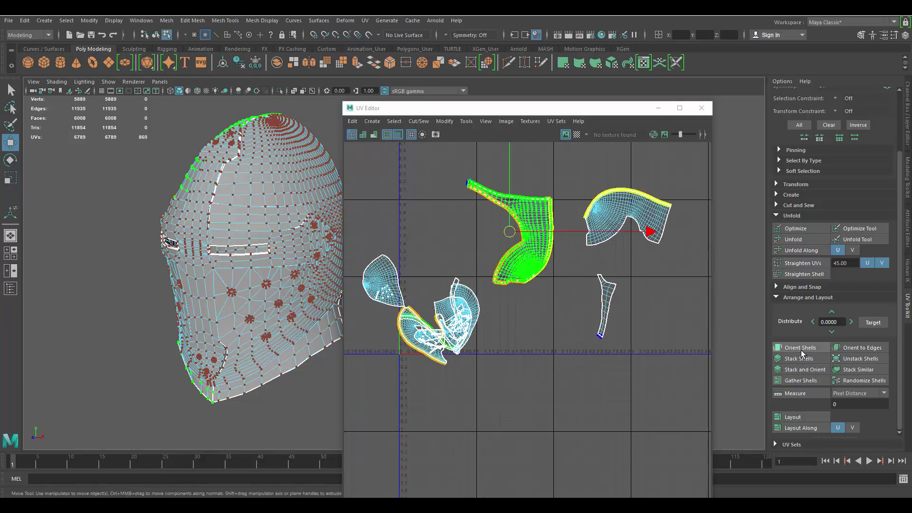
click(801, 348)
click(552, 269)
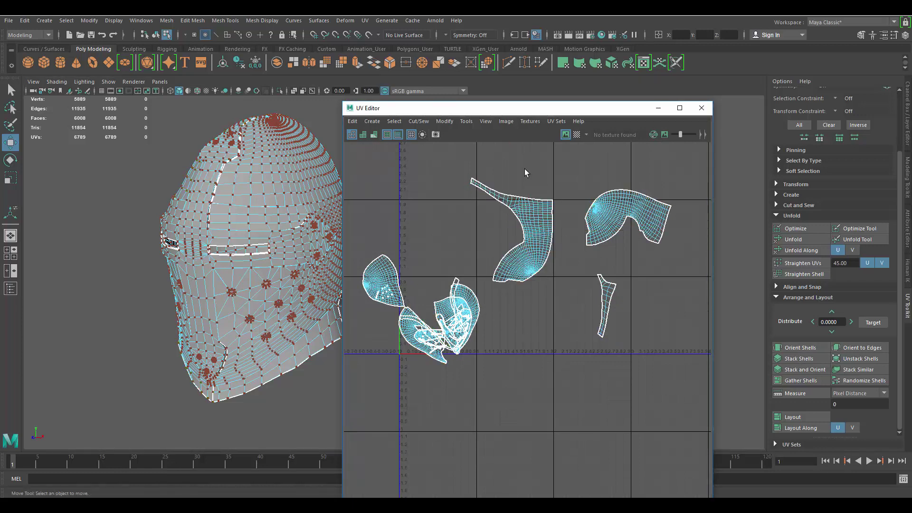
click(412, 257)
Step: Select the second fan-shaped shell with breathing holes in the overlapping pile and move it out beside the 0–1 UV tile
alt+middle_drag(413, 261, 565, 232)
scroll(565, 234, up, 5)
alt+middle_drag(601, 300, 473, 210)
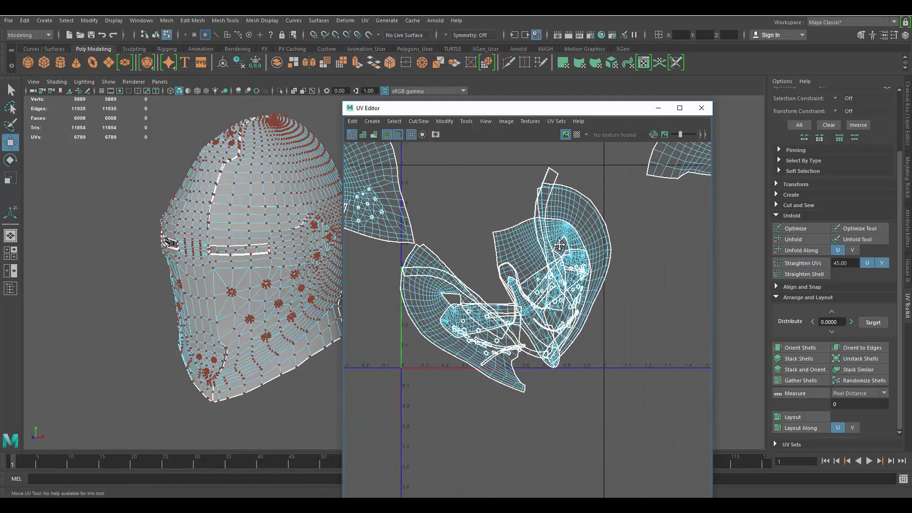
alt+middle_drag(560, 245, 588, 283)
click(454, 205)
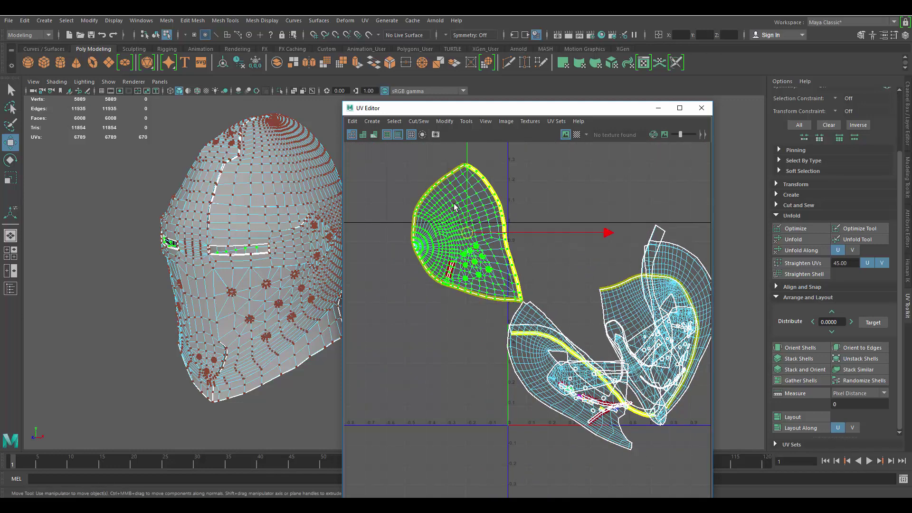
alt+middle_drag(680, 281, 592, 214)
scroll(558, 245, up, 2)
double_click(538, 243)
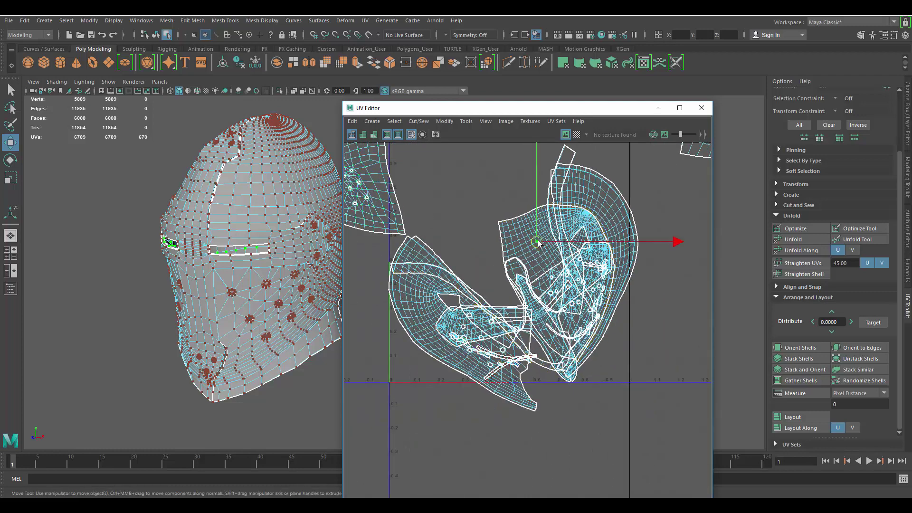
scroll(537, 257, down, 2)
alt+middle_drag(590, 283, 504, 199)
drag(472, 196, 592, 286)
scroll(512, 237, down, 3)
click(624, 198)
Step: Select the two large perforated face shells in the pile, move them below the 0–1 UV tile, and clear the selection
alt+middle_drag(508, 174, 556, 225)
scroll(556, 225, up, 3)
double_click(548, 203)
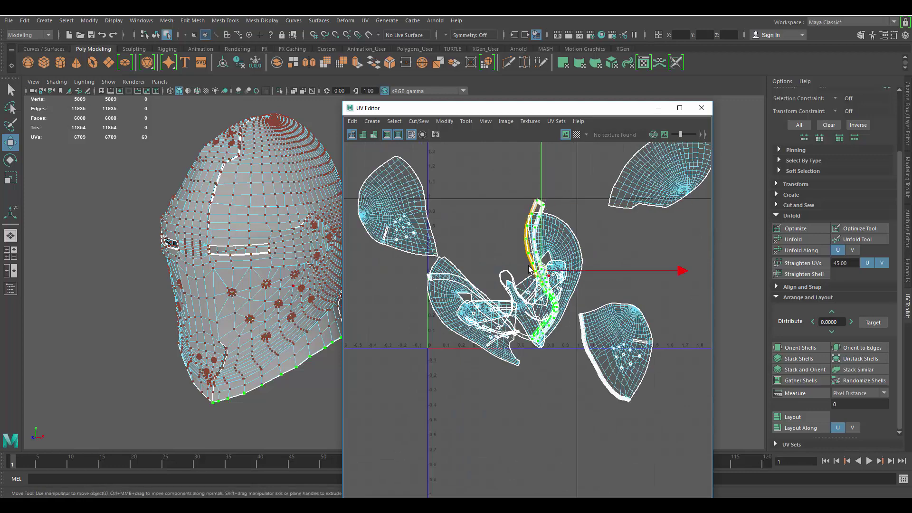
double_click(558, 271)
double_click(535, 207)
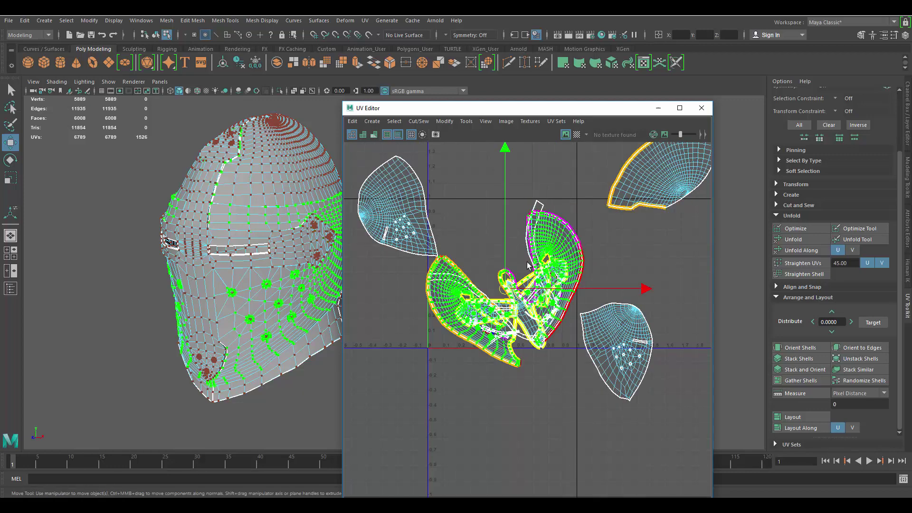
drag(512, 299, 483, 433)
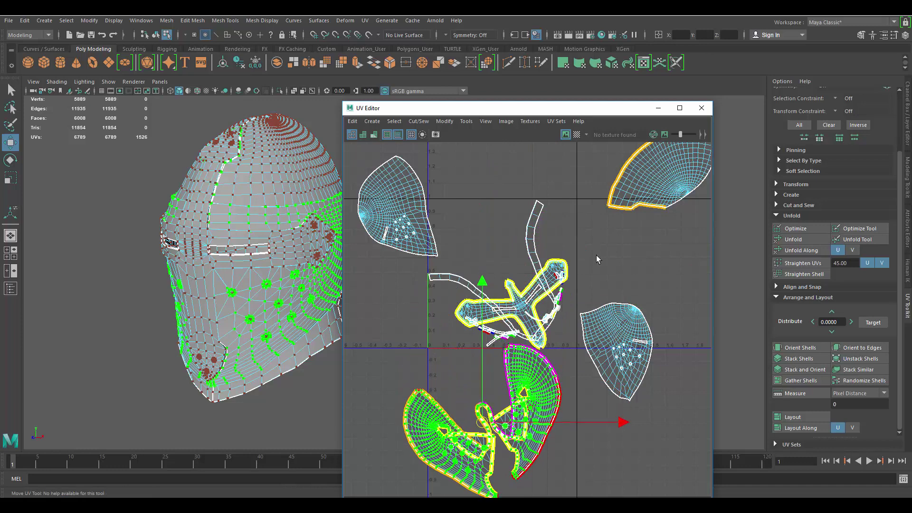
click(623, 220)
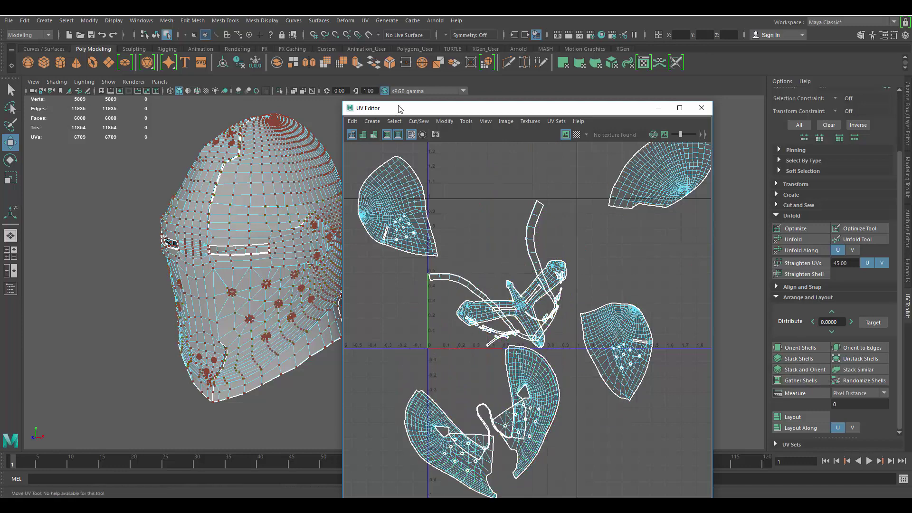
scroll(506, 216, down, 4)
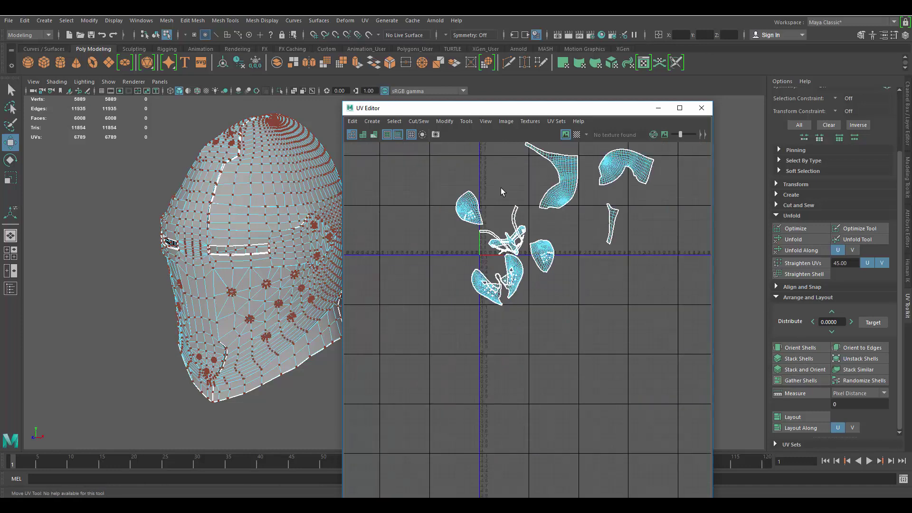
scroll(501, 187, up, 2)
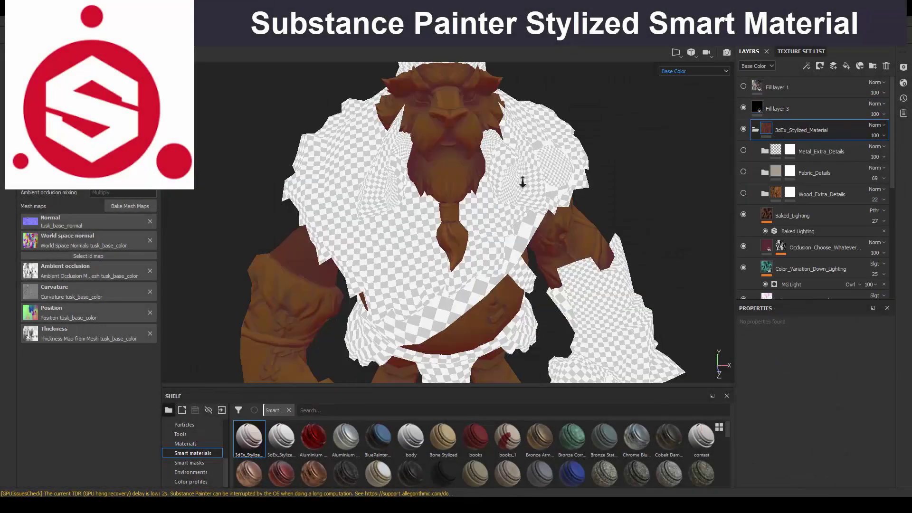
Step: In Substance Painter, set the Base_Color layer's fill to light grey and toggle the visibility of the neighbouring detail layers
alt+right_drag(523, 182, 476, 193)
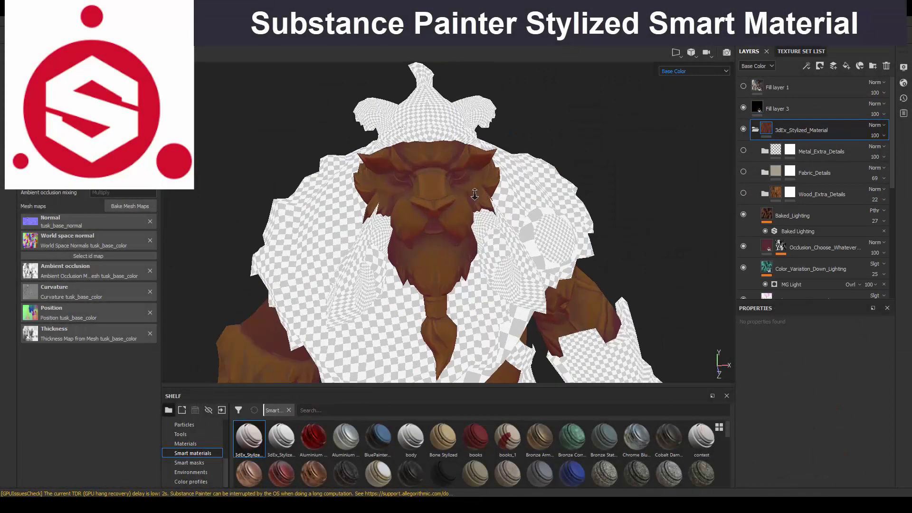
alt+drag(477, 192, 560, 219)
scroll(817, 190, down, 5)
click(788, 189)
click(810, 476)
click(791, 399)
click(743, 204)
click(744, 183)
alt+drag(466, 205, 594, 218)
Step: Open the mask effects of the Edges_On_or_Off layer and adjust an effect setting on the character's face
click(781, 185)
click(813, 209)
click(800, 198)
click(781, 227)
alt+drag(532, 285, 561, 305)
click(803, 241)
click(810, 342)
alt+drag(499, 333, 623, 363)
drag(760, 377, 763, 378)
alt+drag(594, 285, 475, 276)
Step: Toggle the Cavity layer's visibility and set its fill colour to a muted brown (R 0.331, G 0.254, B 0.176)
click(743, 183)
click(744, 182)
click(766, 181)
click(813, 478)
click(798, 409)
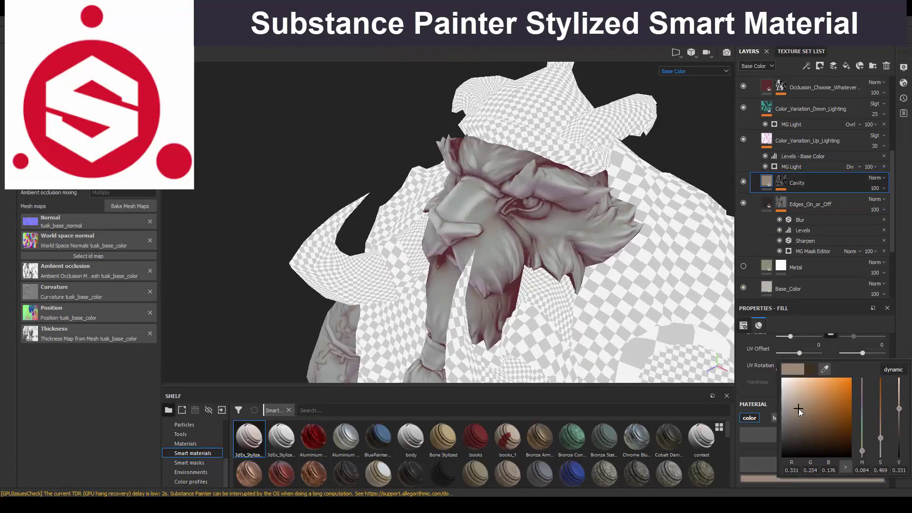
Step: Change the occlusion layer's fill colour to a muted greyish pink
click(767, 143)
click(813, 477)
click(866, 397)
Step: Recolour the Color_Variation_Up_Lighting layer's fill with a purple tone (R 0.338, G 0.115, B 0.263)
click(767, 195)
click(813, 421)
click(797, 358)
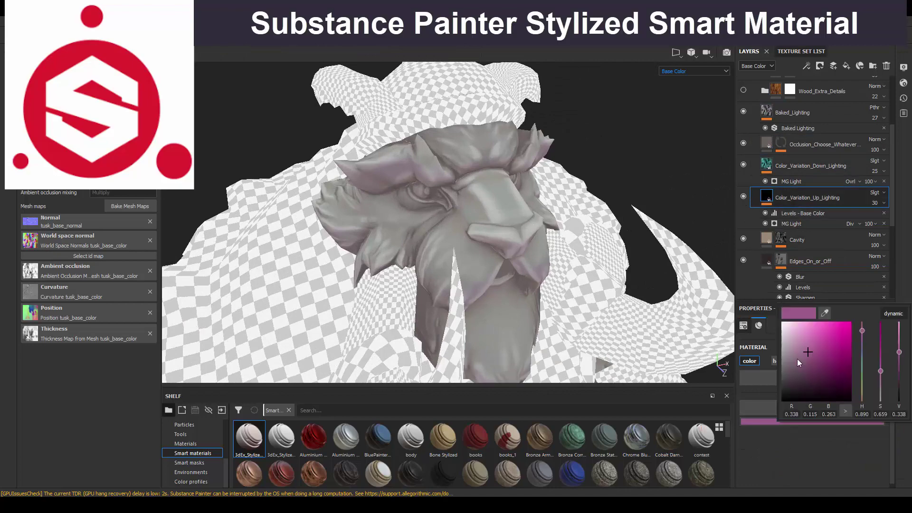
Step: Set the Edges_On_or_Off layer's fill colour to a warm tan (R 0.568, G 0.366, B 0.266)
scroll(808, 195, down, 1)
click(767, 209)
scroll(779, 190, up, 10)
click(757, 130)
click(756, 130)
scroll(808, 191, down, 5)
click(813, 433)
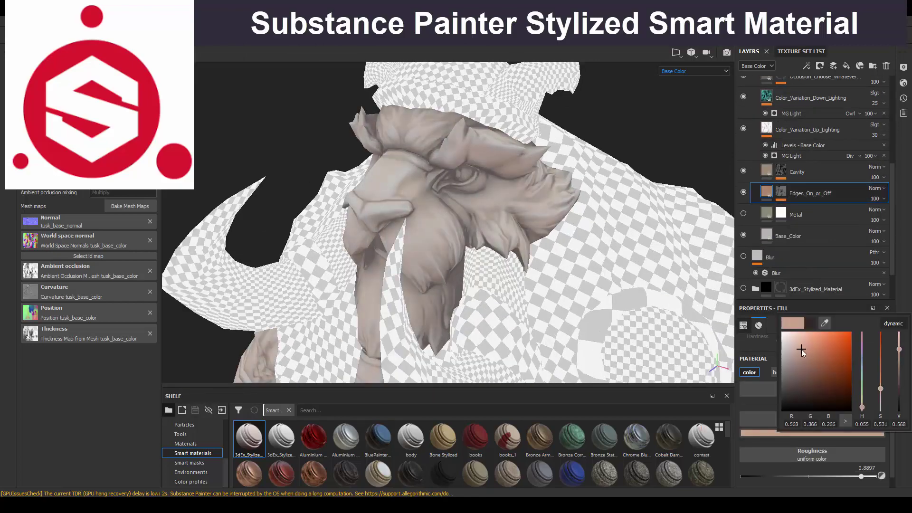